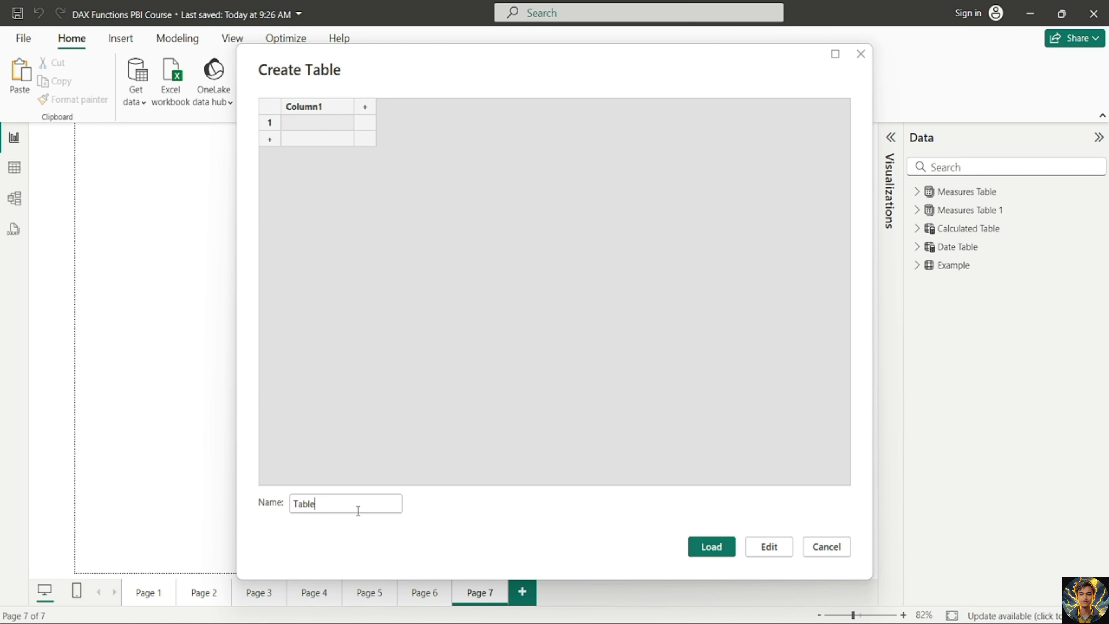
- Name the new blank table Measures Table 2 and load it into the model
key(BackSpace)
key(BackSpace)
key(BackSpace)
key(BackSpace)
key(BackSpace)
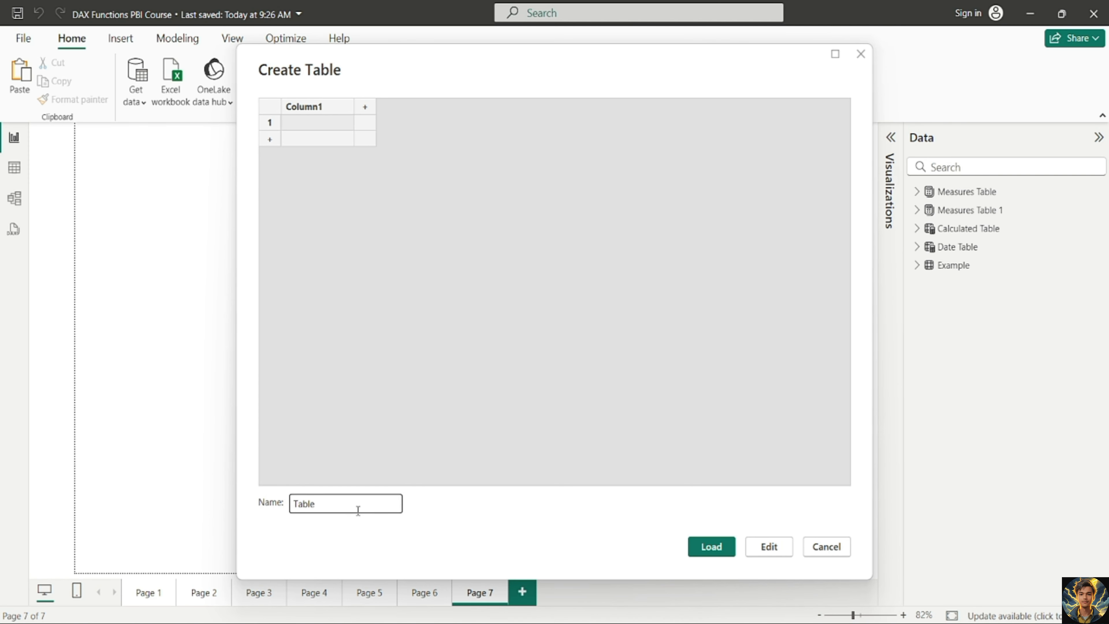
text(Measures)
key(Return)
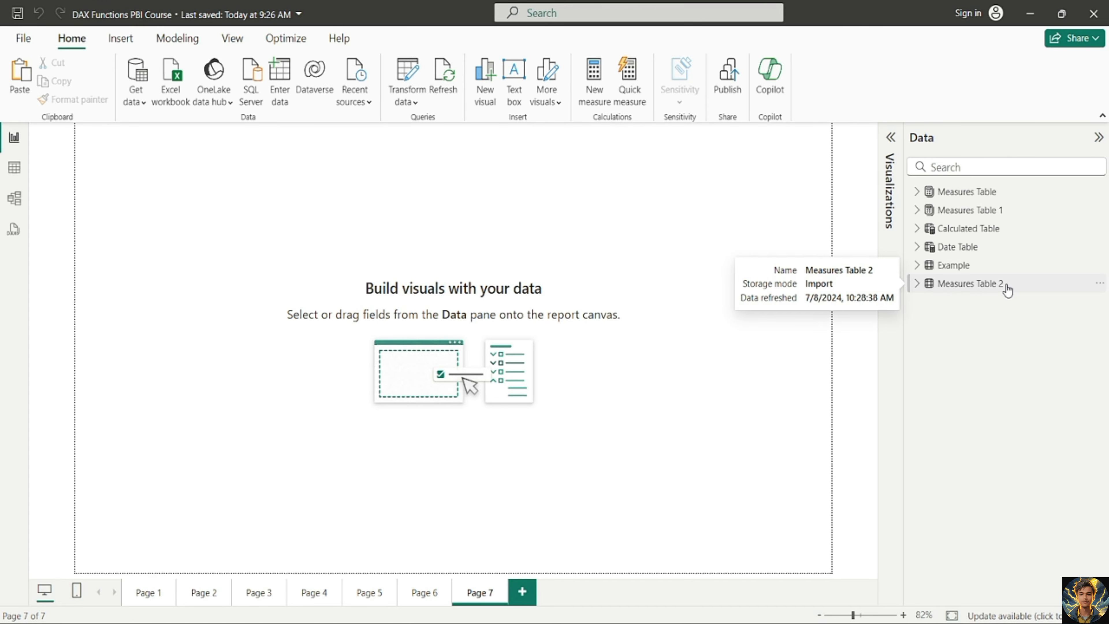
- Add a new measure to Measures Table 2 and name it And Function
right_click(1006, 289)
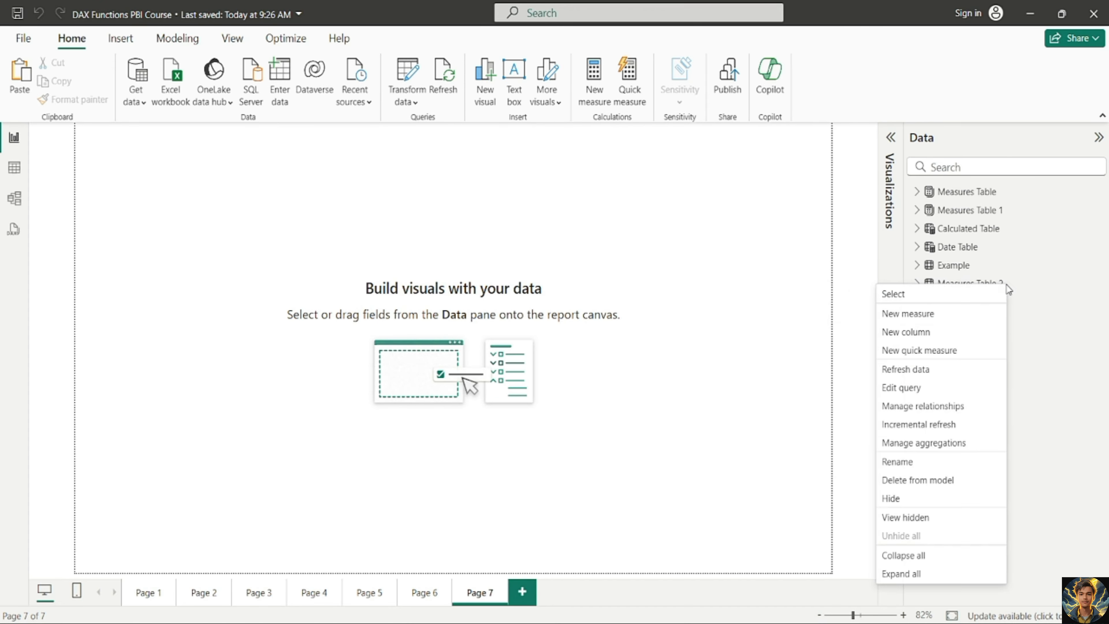
click(952, 318)
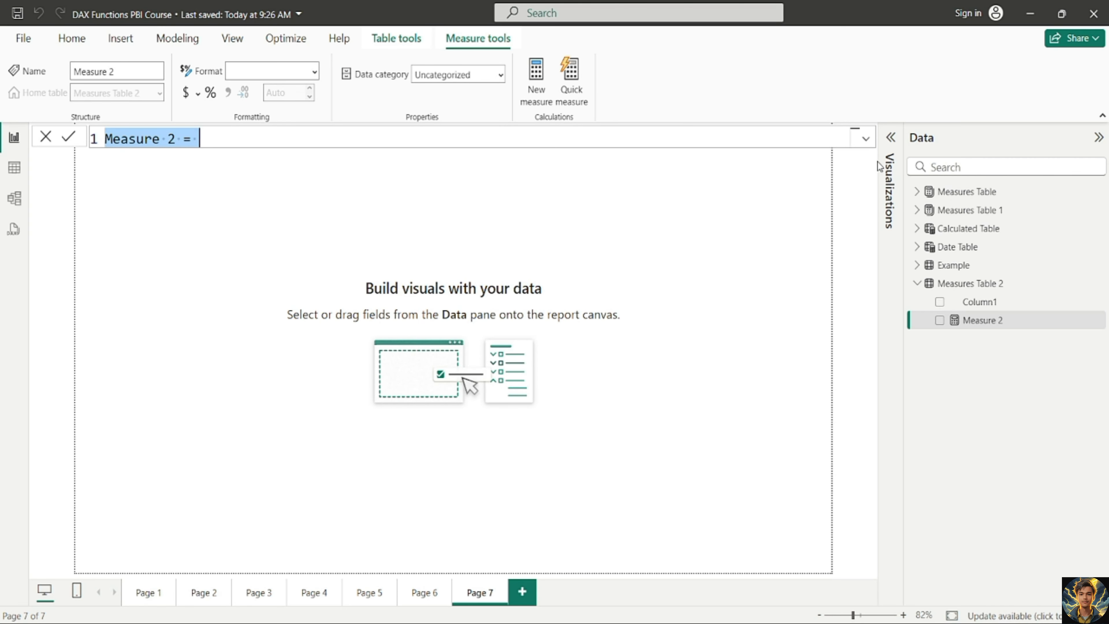
click(867, 146)
click(286, 146)
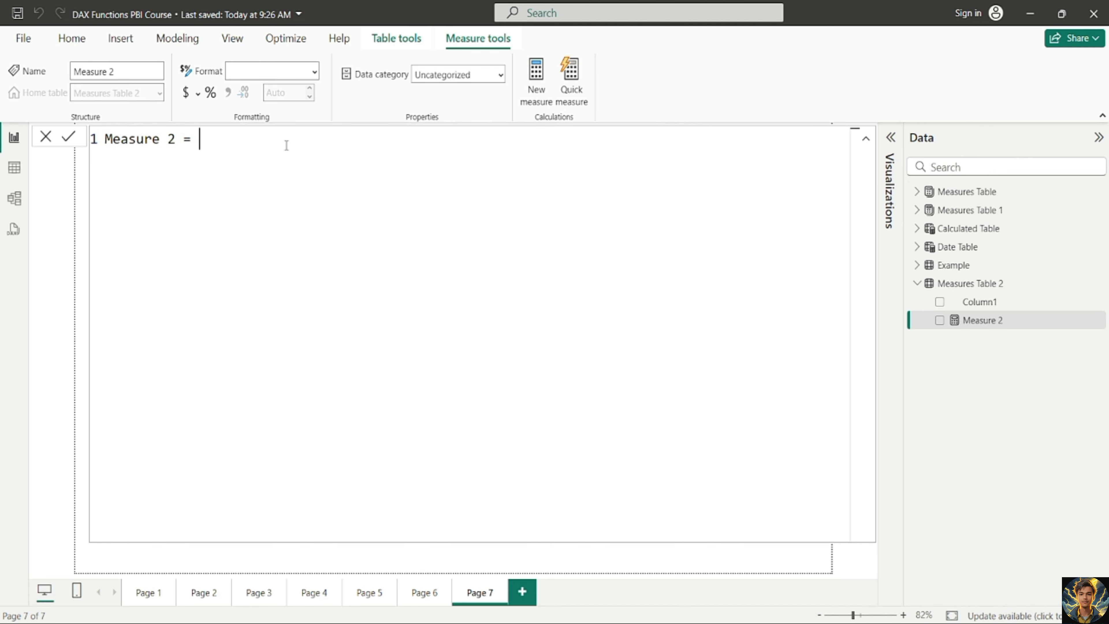
key(Left)
key(Left)
key(Left)
key(BackSpace)
key(BackSpace)
key(BackSpace)
key(BackSpace)
key(BackSpace)
key(BackSpace)
key(BackSpace)
key(BackSpace)
key(BackSpace)
text(A)
text(d)
key(BackSpace)
text(nd Functio)
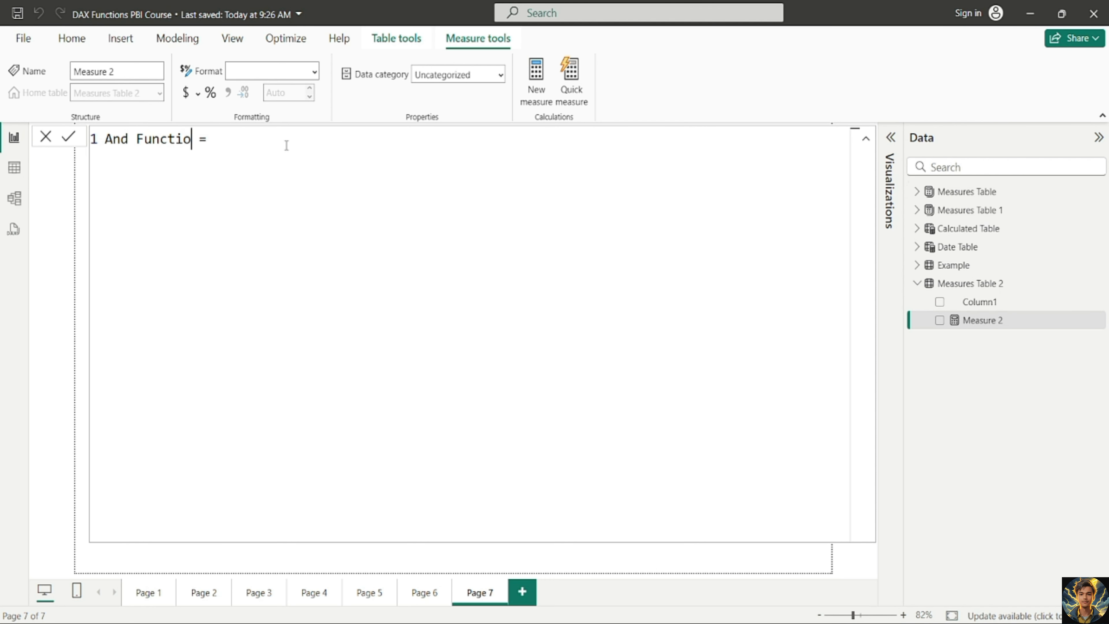
text(n)
- Define the And Function measure as AND(5>2,7>3) and commit the formula
key(End)
text(and)
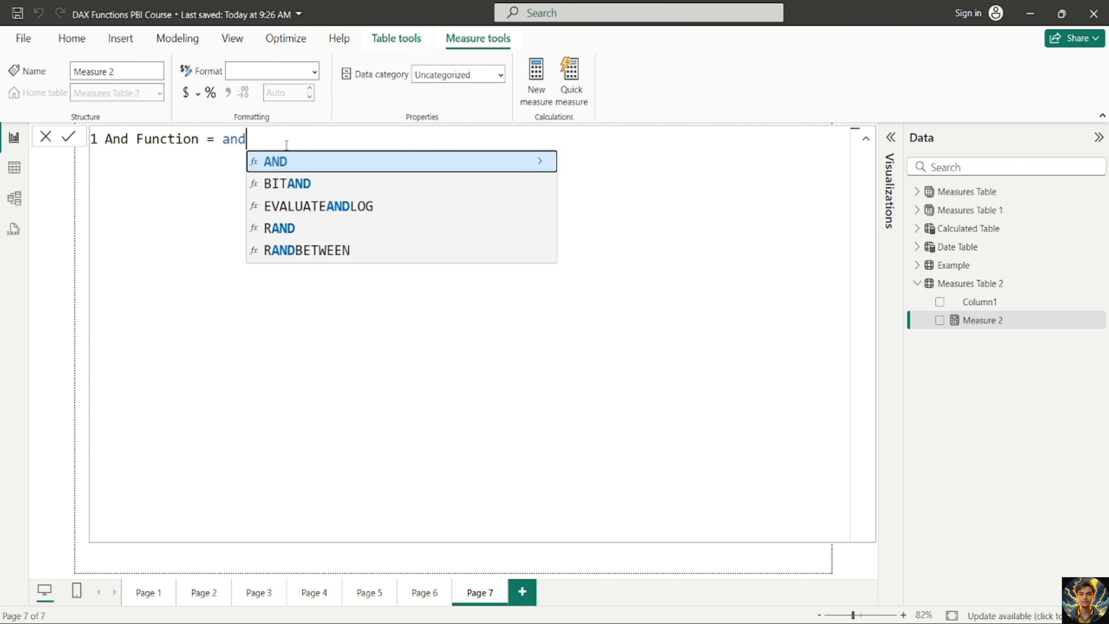
key(Tab)
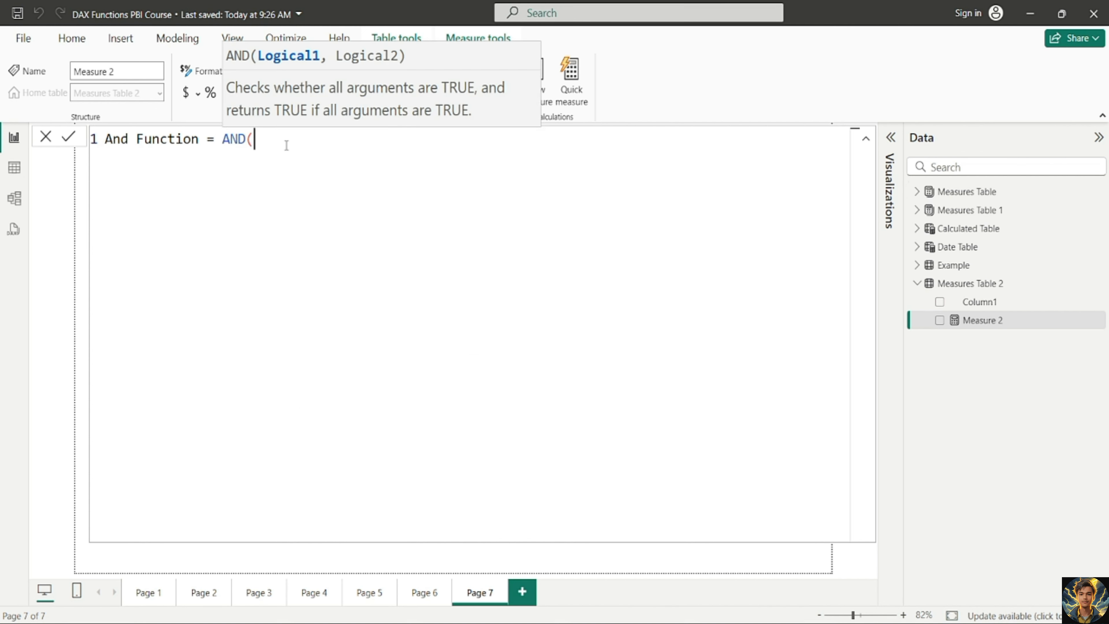
text(5>2,7)
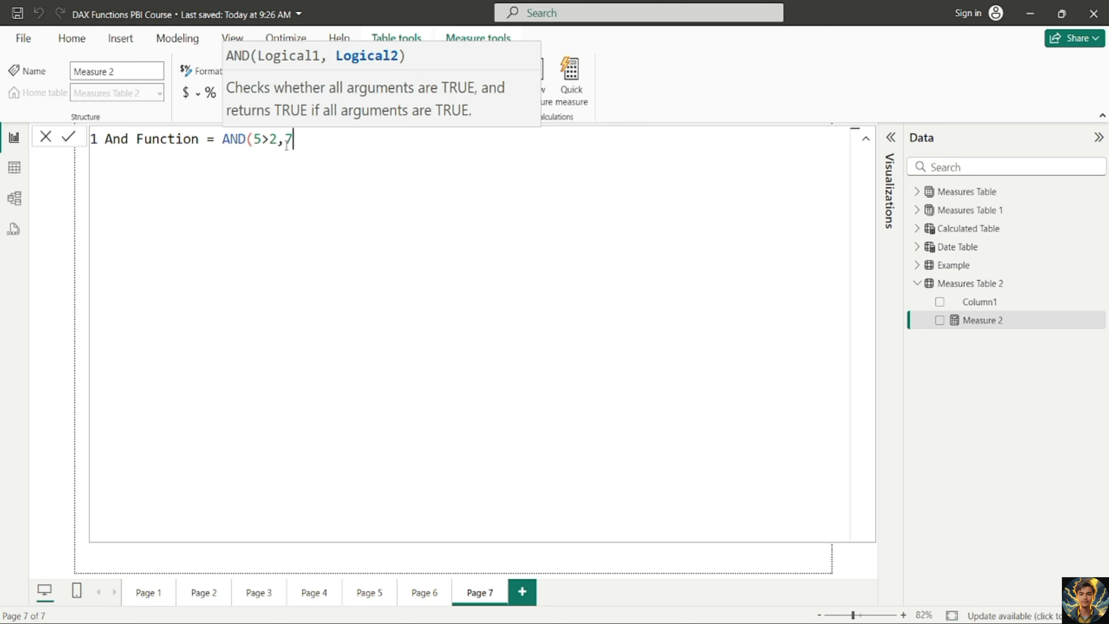
text(>3))
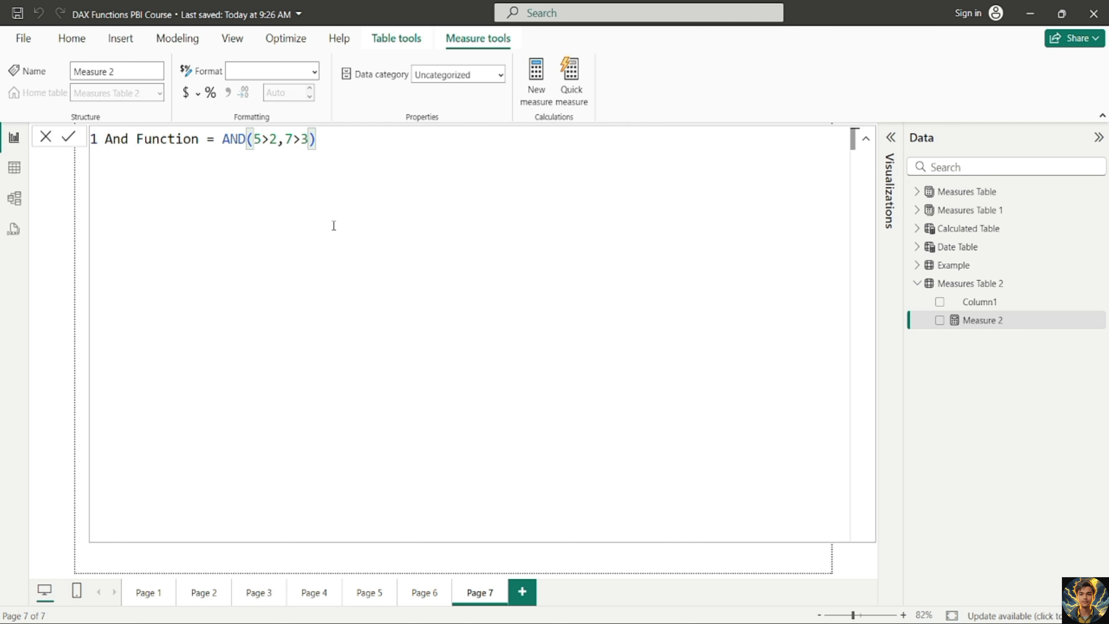
key(Return)
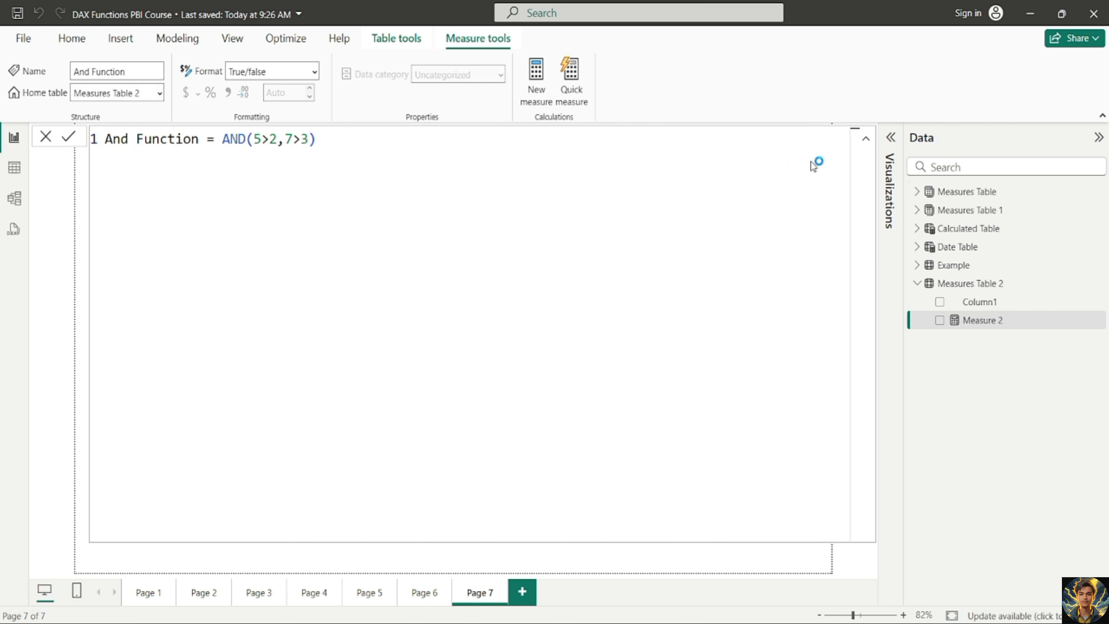
click(865, 140)
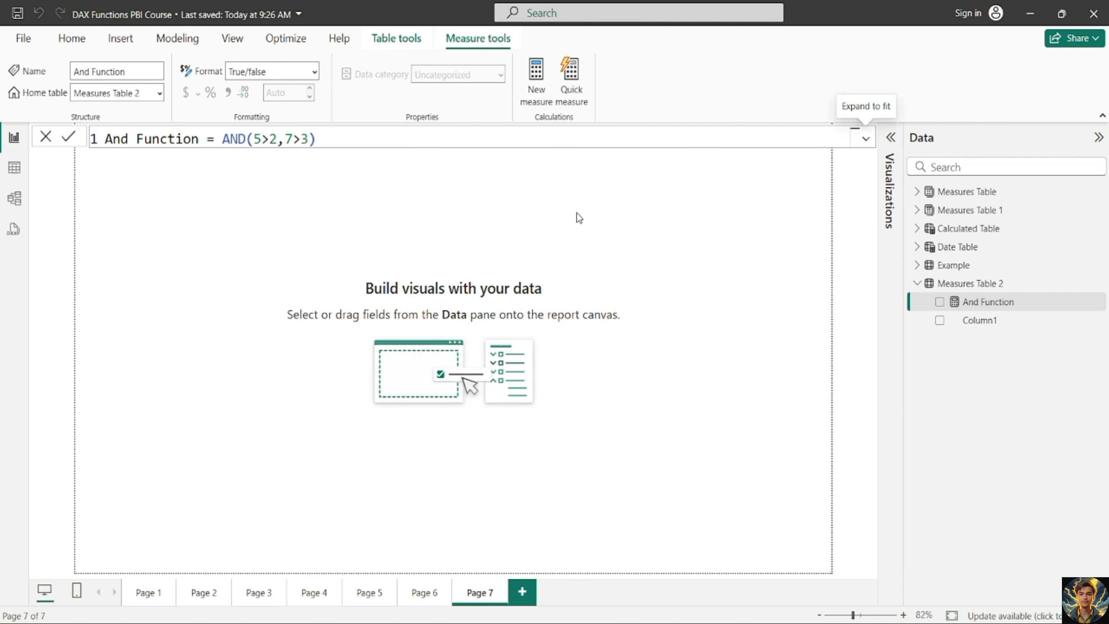
- Add a card visual showing the And Function measure to Page 7 and resize it to a small, wide box
click(572, 223)
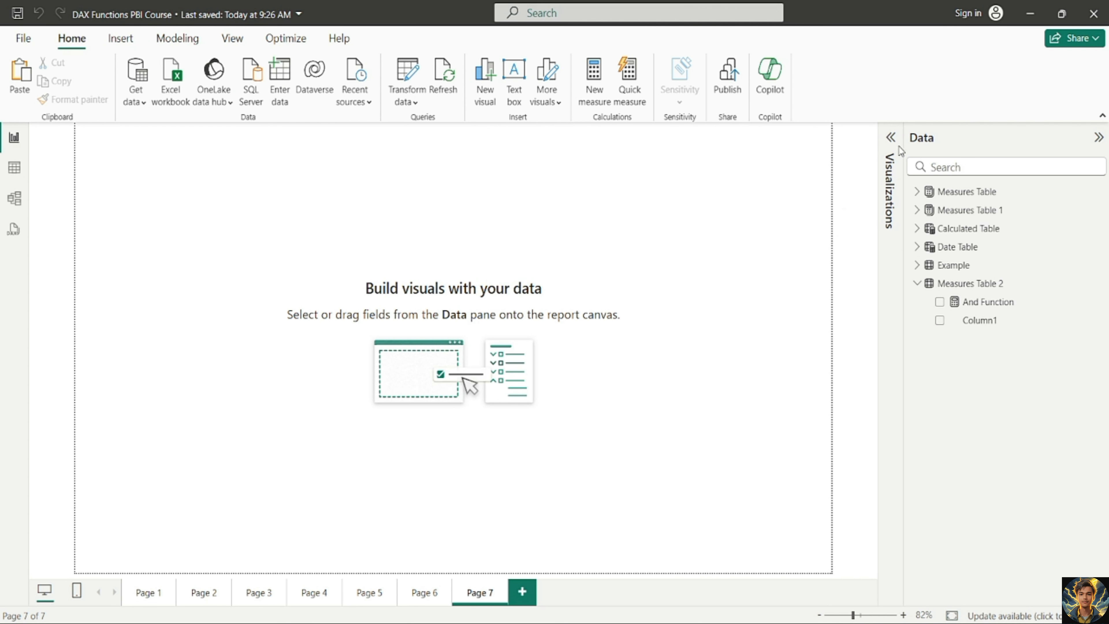
click(890, 137)
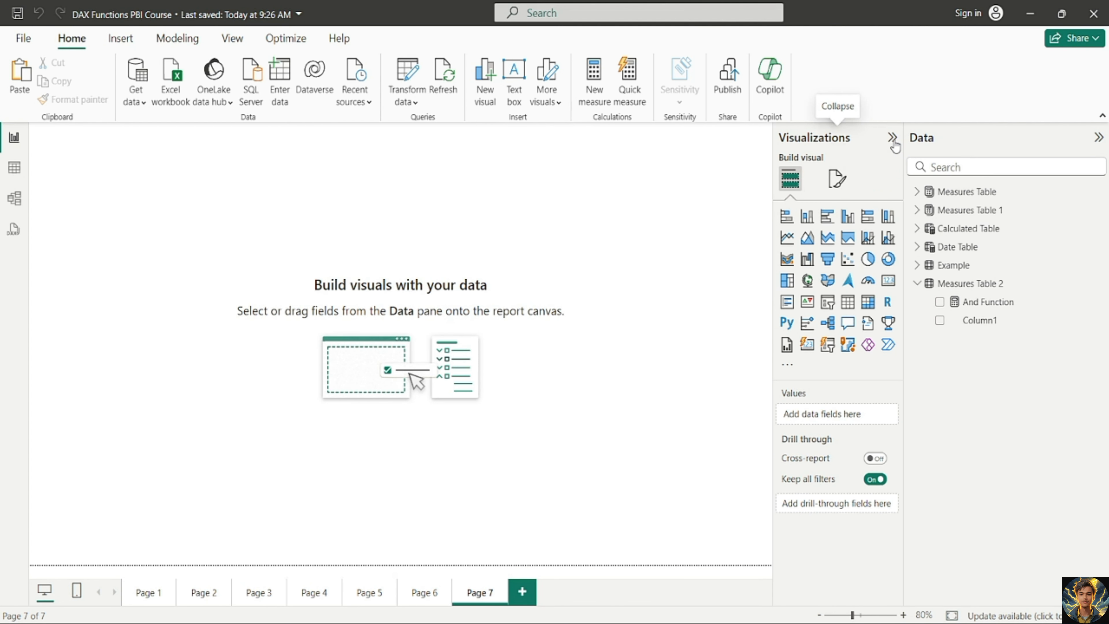
click(888, 280)
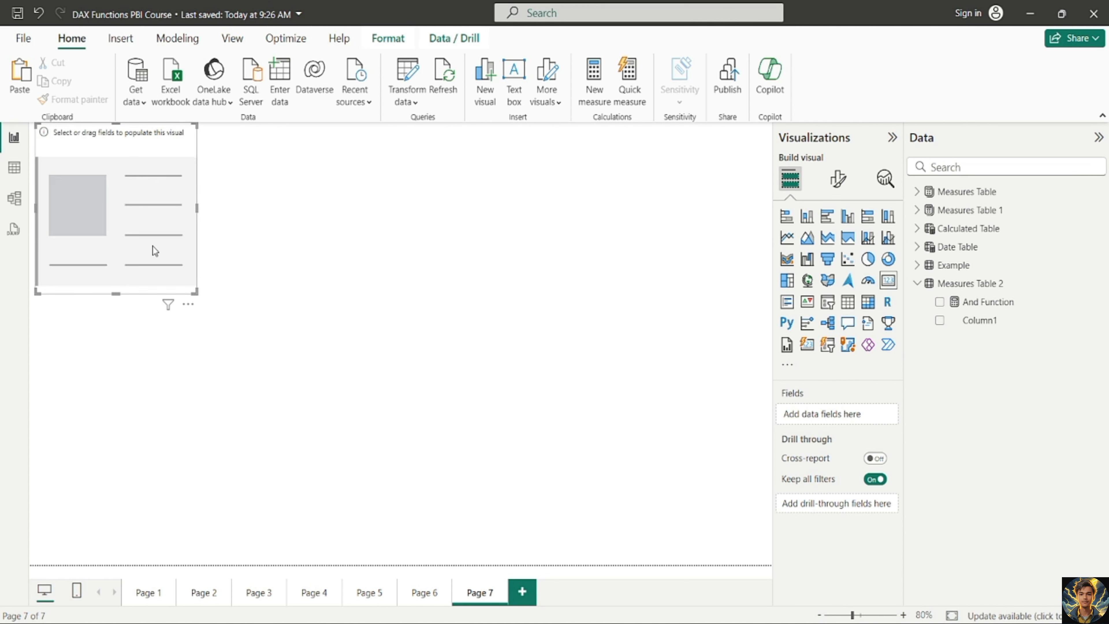
drag(195, 275, 174, 180)
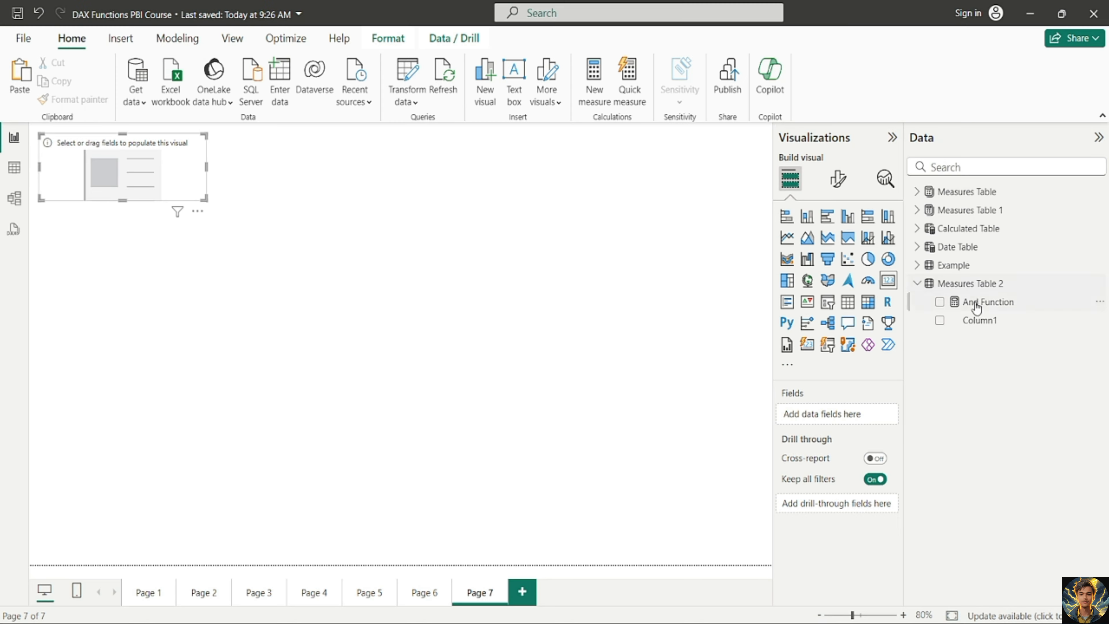
click(939, 302)
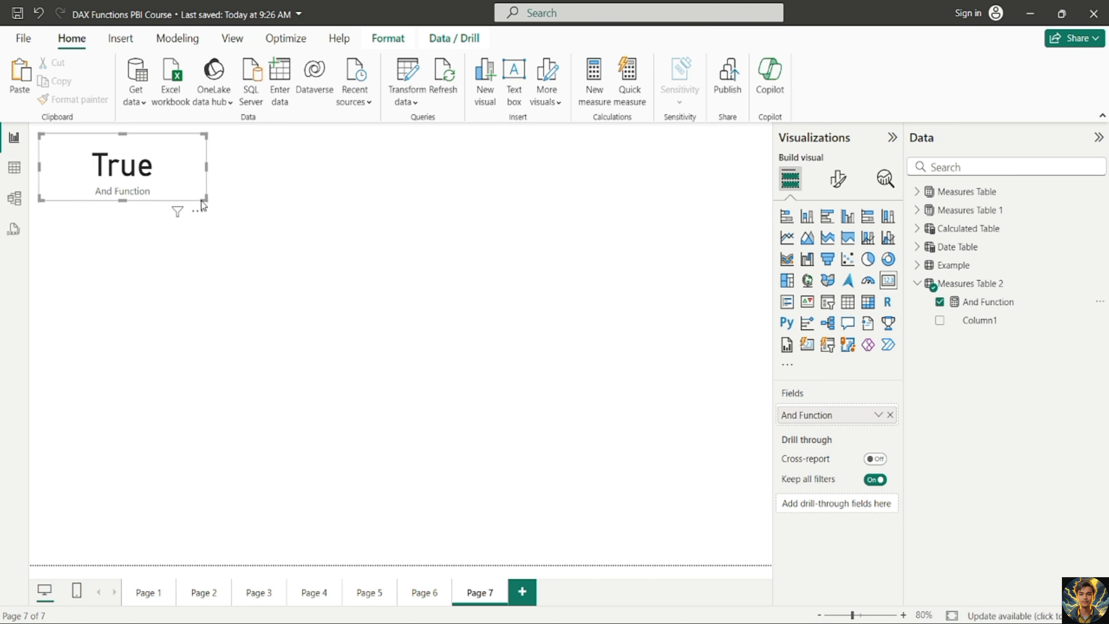
drag(203, 199, 204, 213)
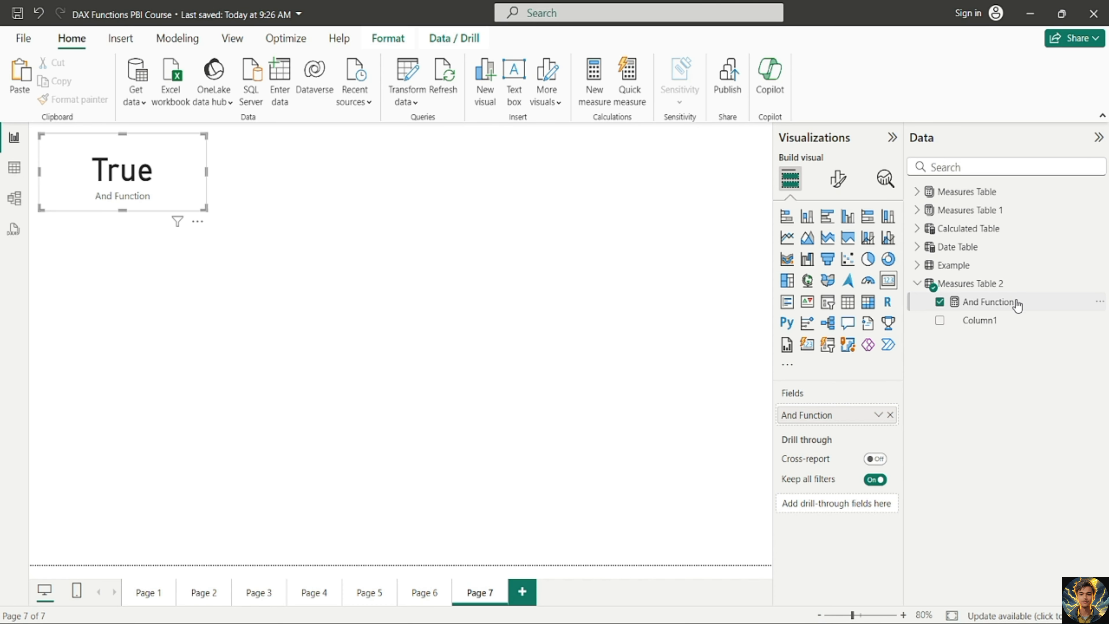
- Change the first condition of the And Function measure to 5>12 and commit the formula
click(1001, 303)
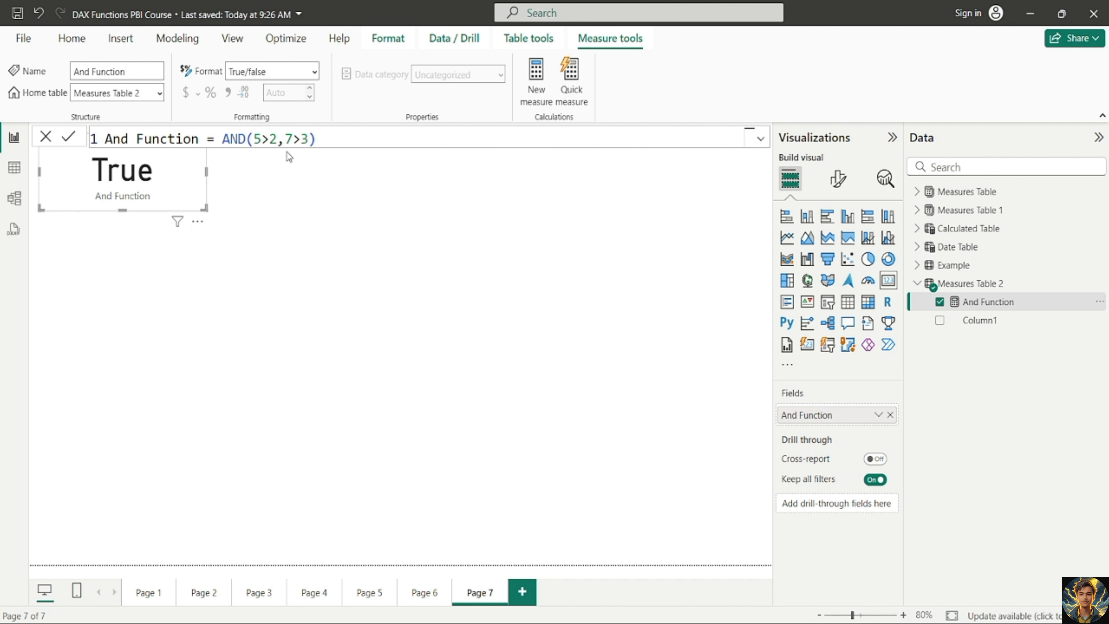
click(269, 139)
text(1)
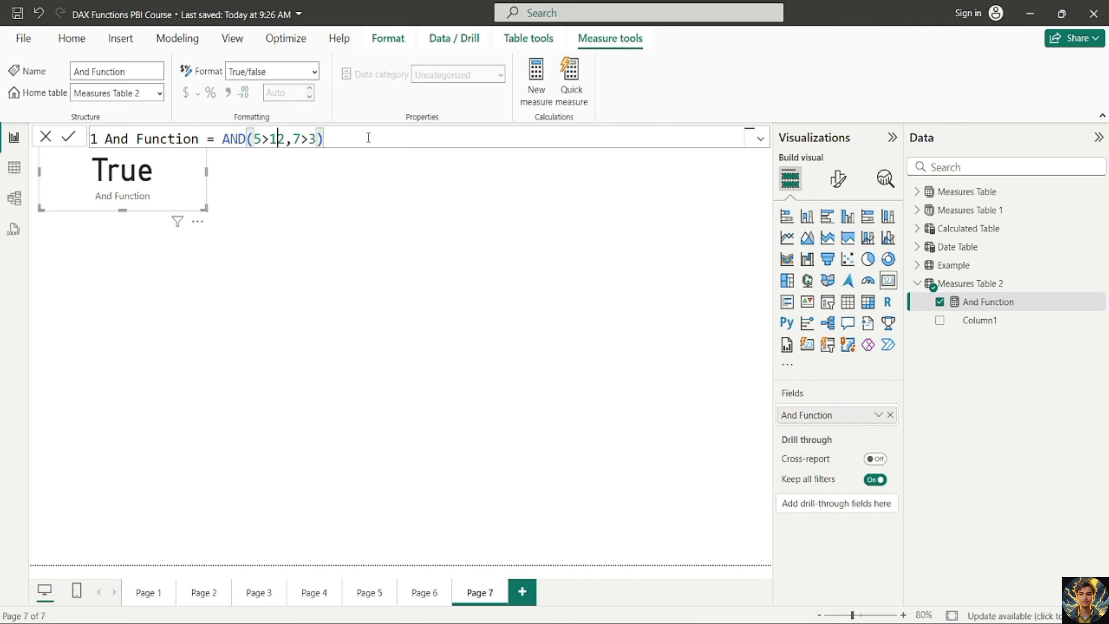
key(Return)
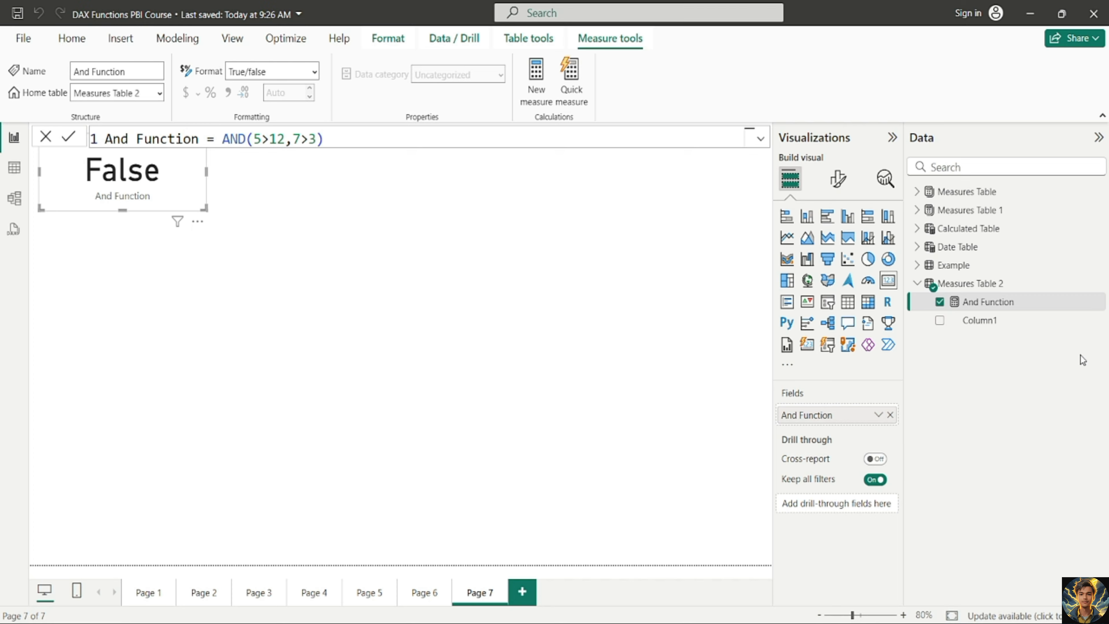
- Add another measure to Measures Table 2 and name it Or Function
right_click(1042, 290)
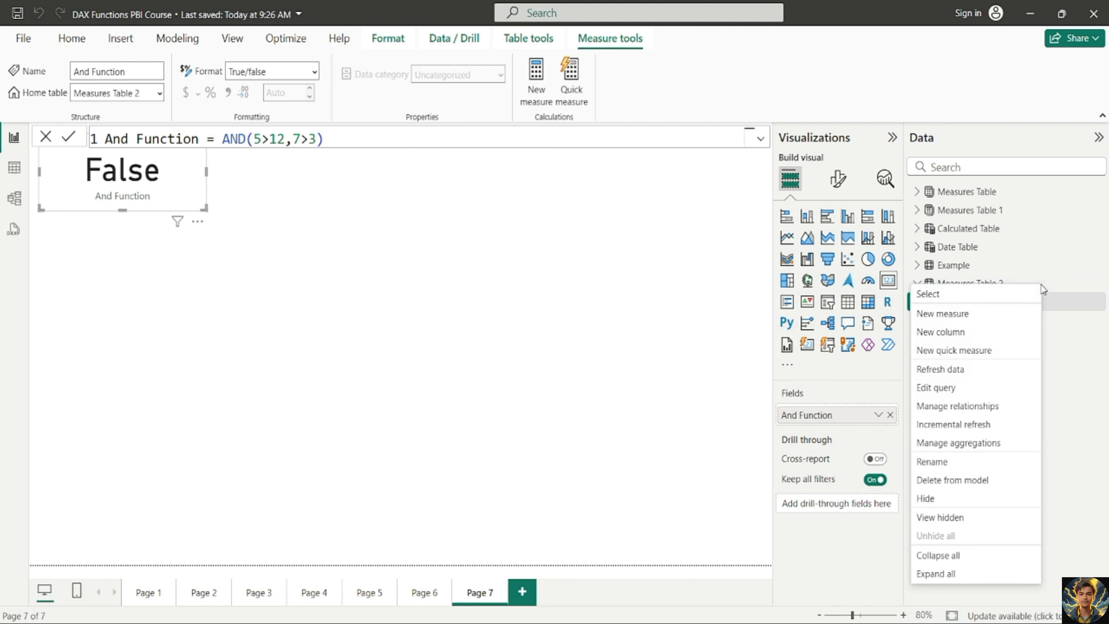
click(999, 313)
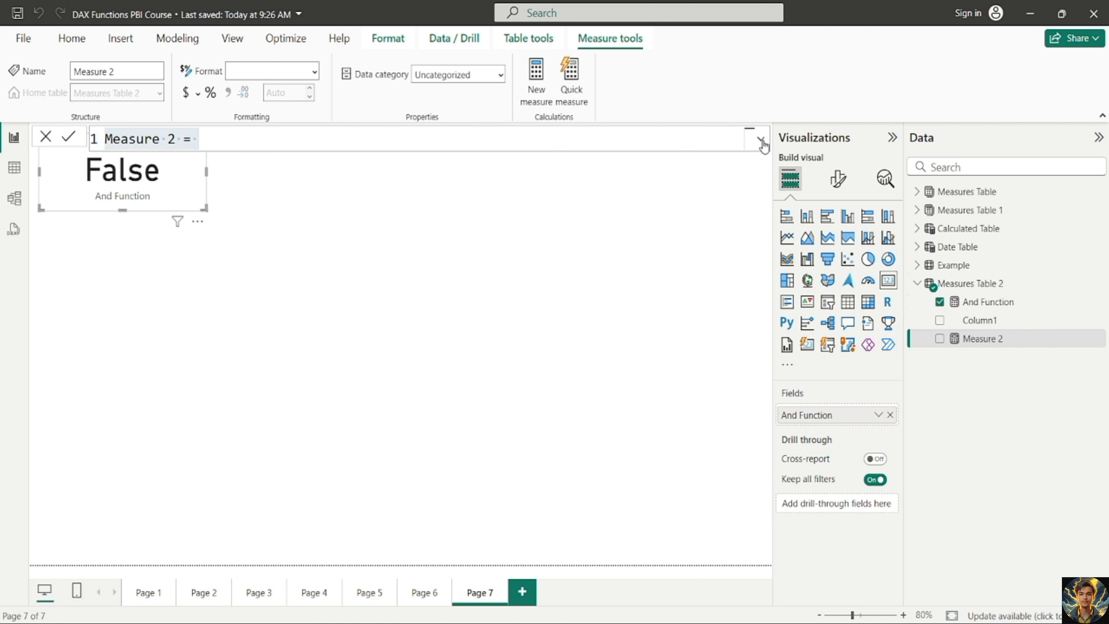
click(761, 141)
click(761, 142)
click(760, 141)
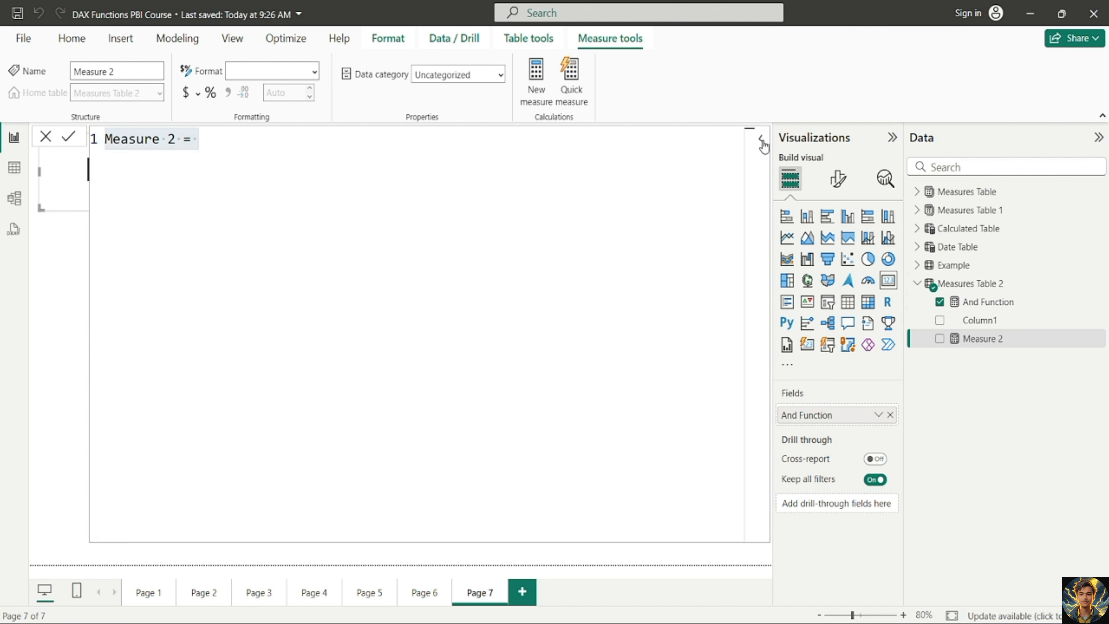
click(761, 141)
click(761, 140)
click(761, 140)
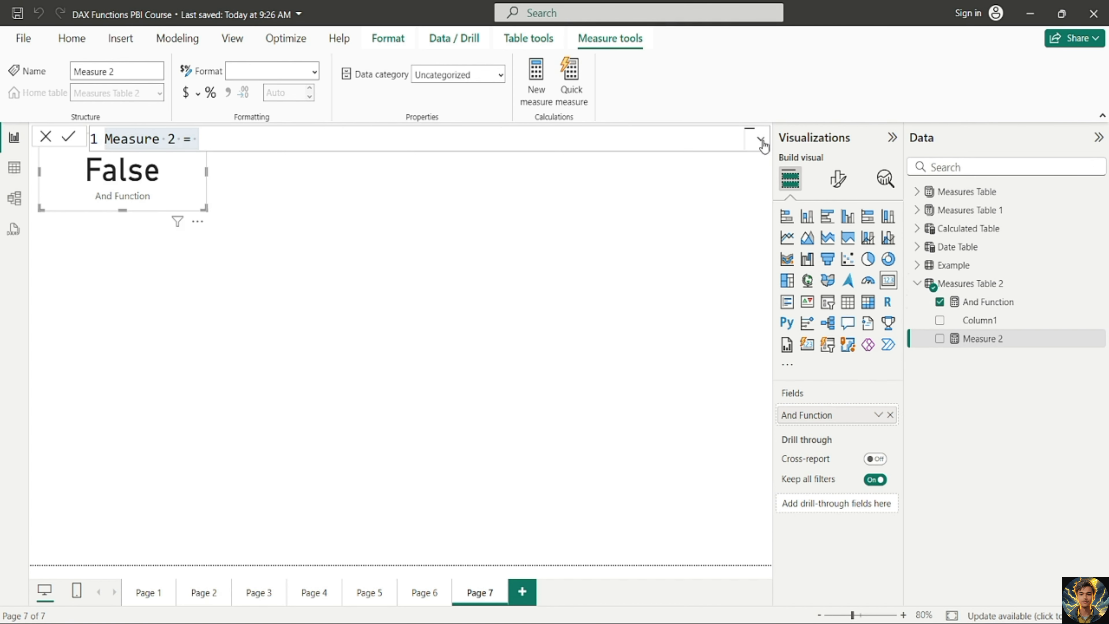
click(761, 141)
click(216, 139)
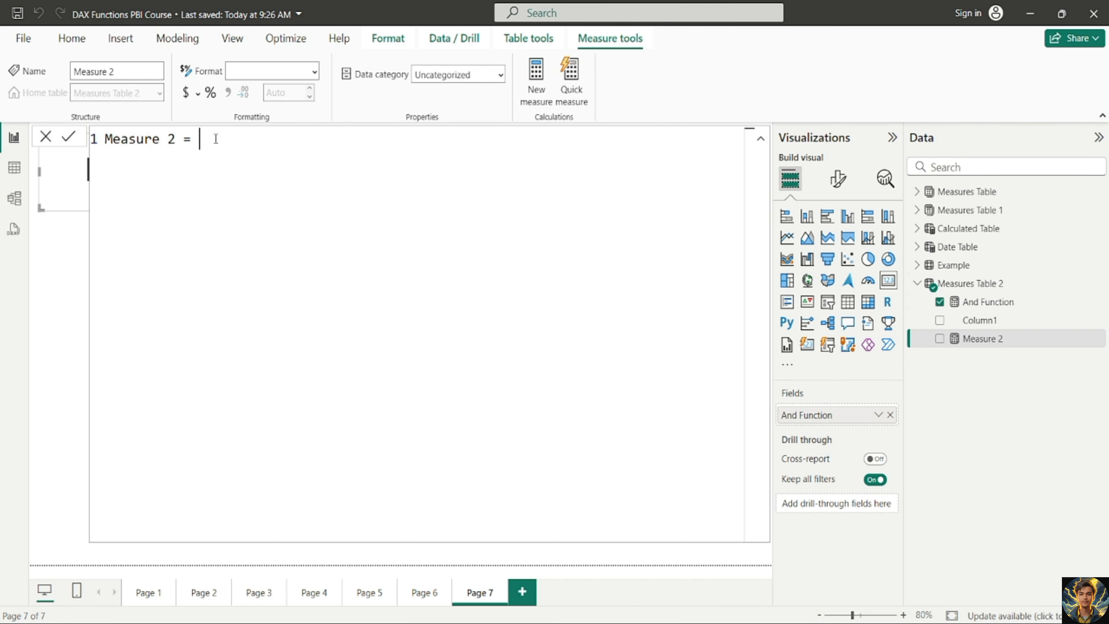
key(Left)
key(Left)
key(Left)
key(BackSpace)
key(BackSpace)
key(BackSpace)
key(BackSpace)
key(BackSpace)
key(BackSpace)
key(BackSpace)
key(BackSpace)
key(BackSpace)
text(Or Function)
- Define the Or Function measure as OR(5>2,7>13) and commit the formula
key(Right)
key(Right)
key(Right)
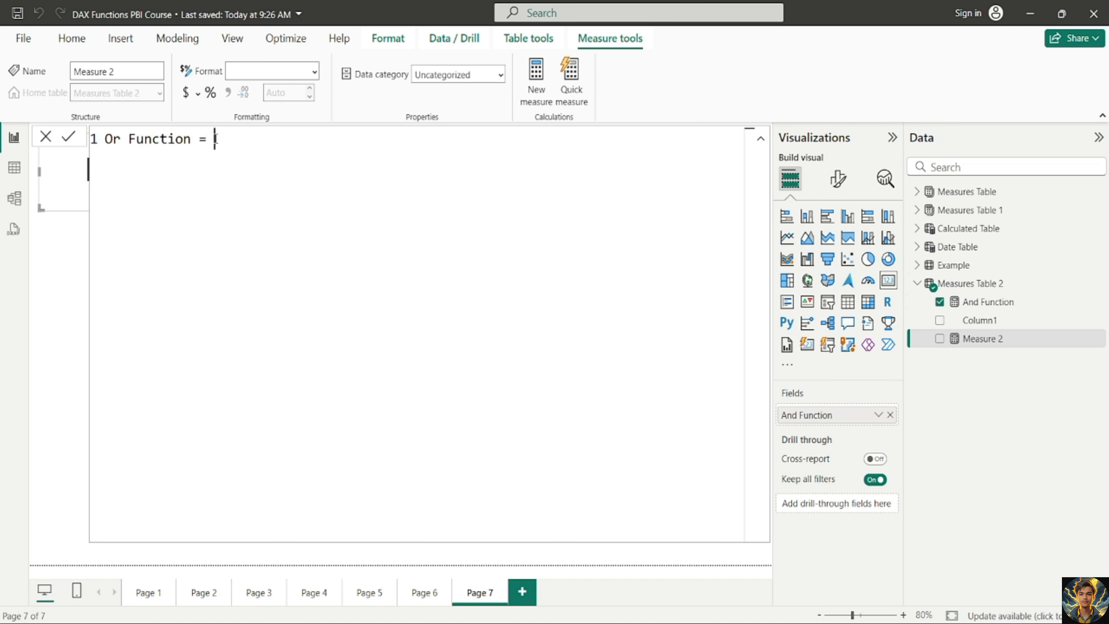
text(or)
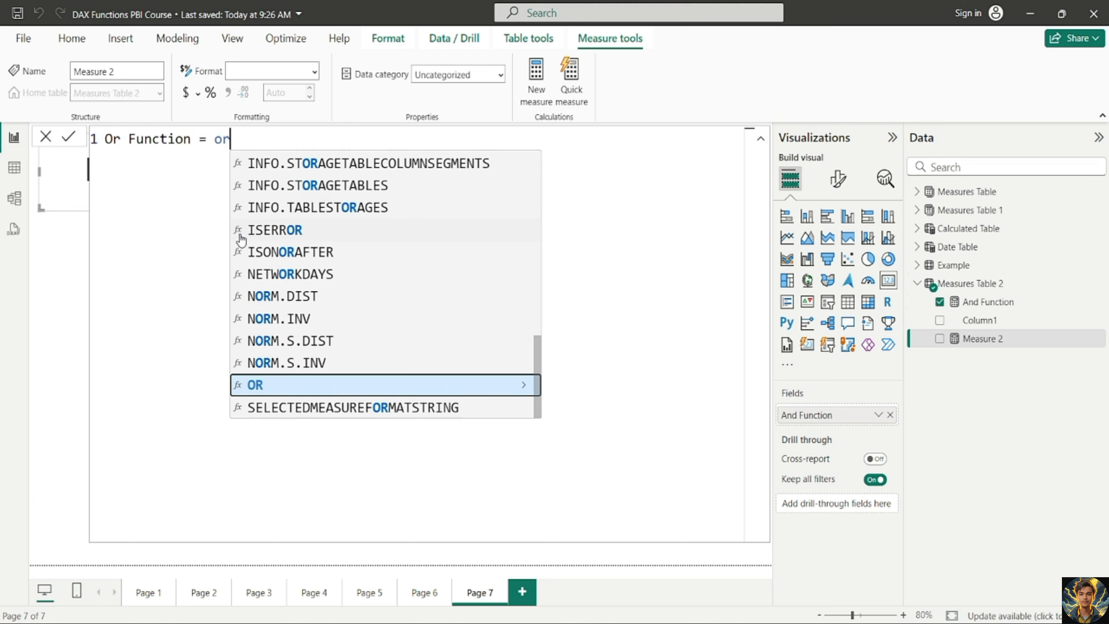
key(Tab)
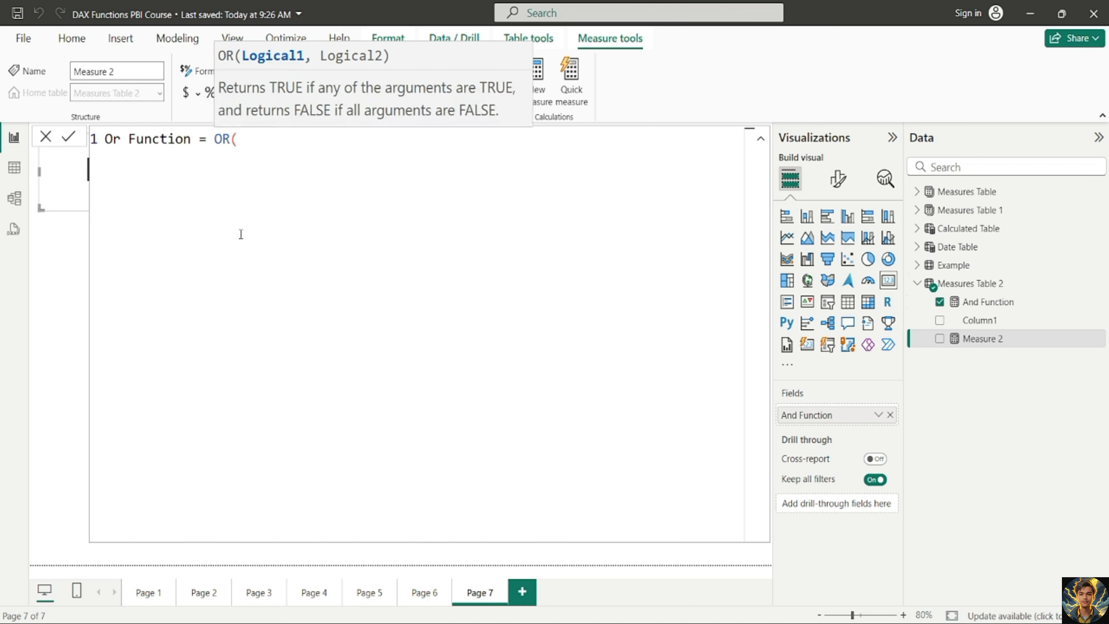
text(5>2,7)
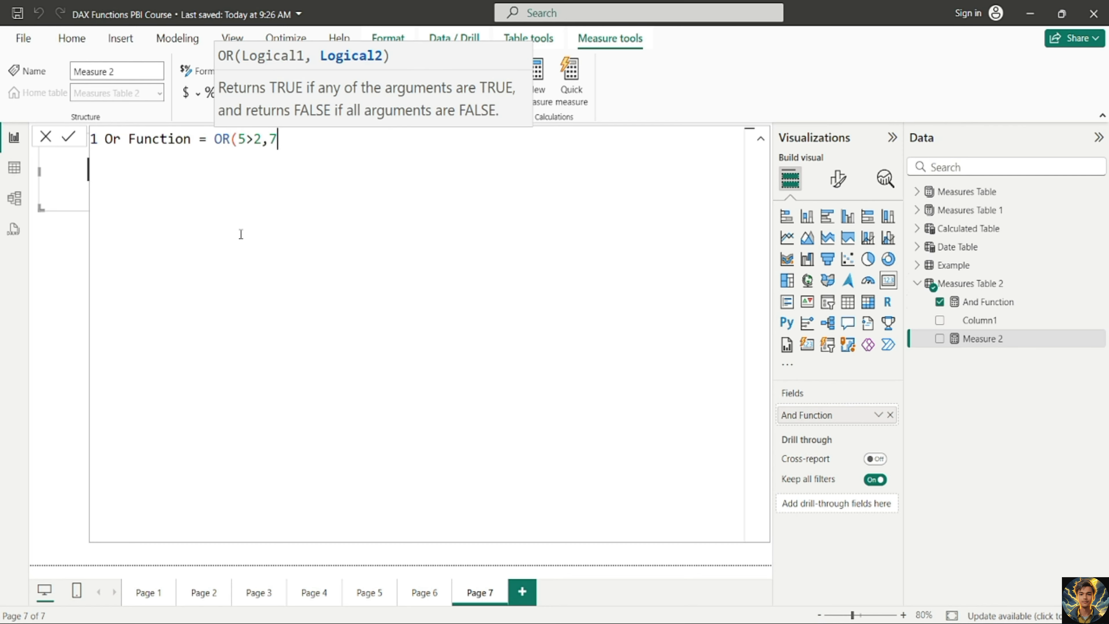
text(>13))
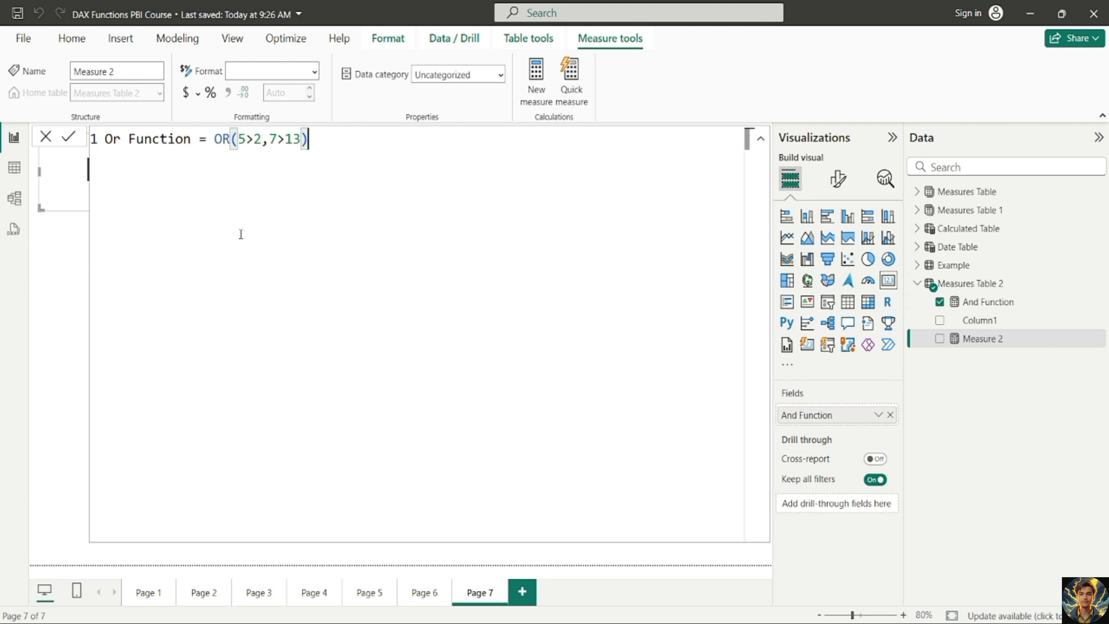
key(Return)
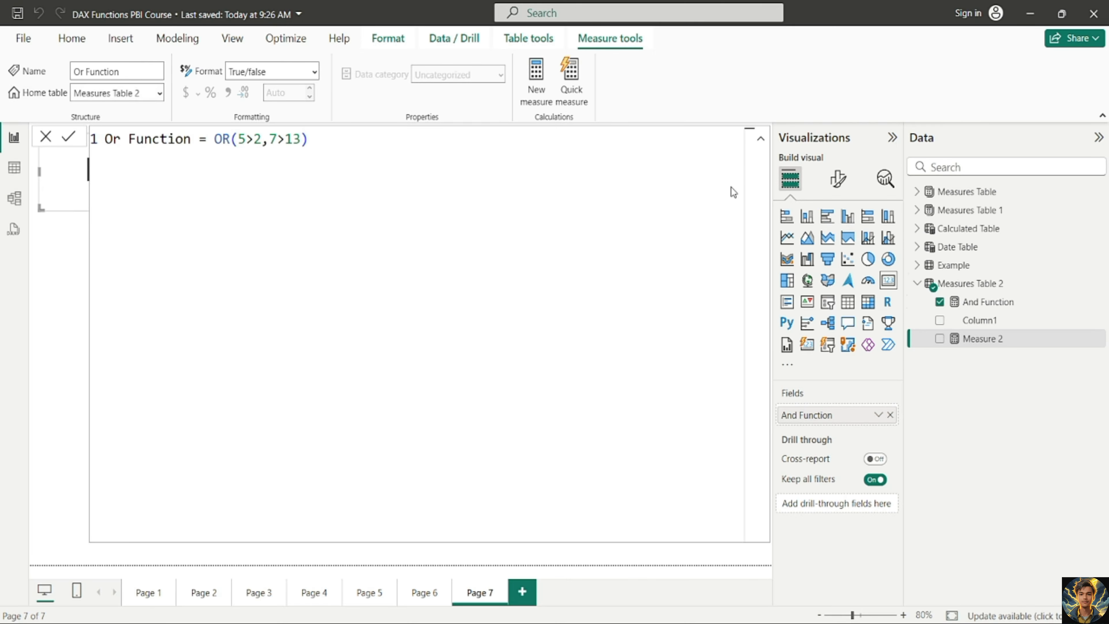
click(761, 143)
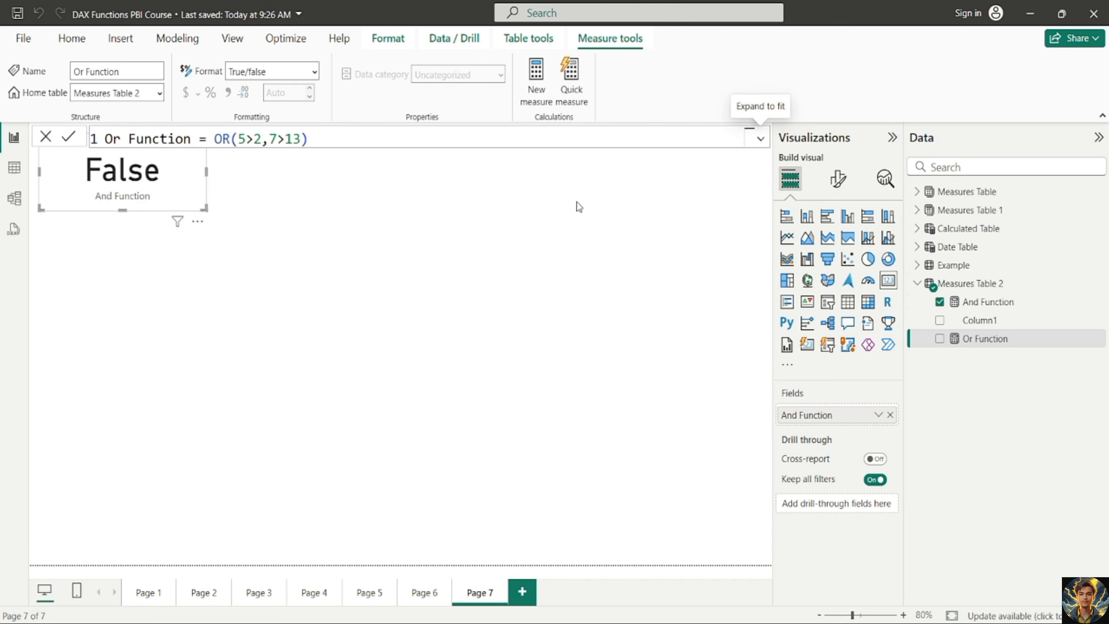
- Turn on the visual border for the And Function card on Page 7
click(535, 222)
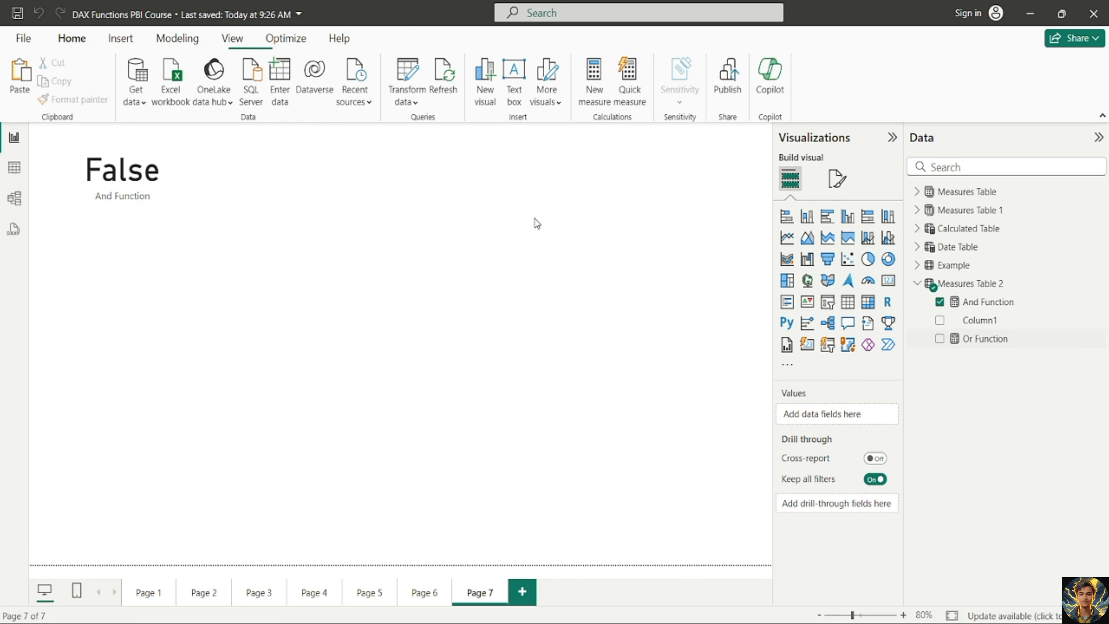
click(168, 208)
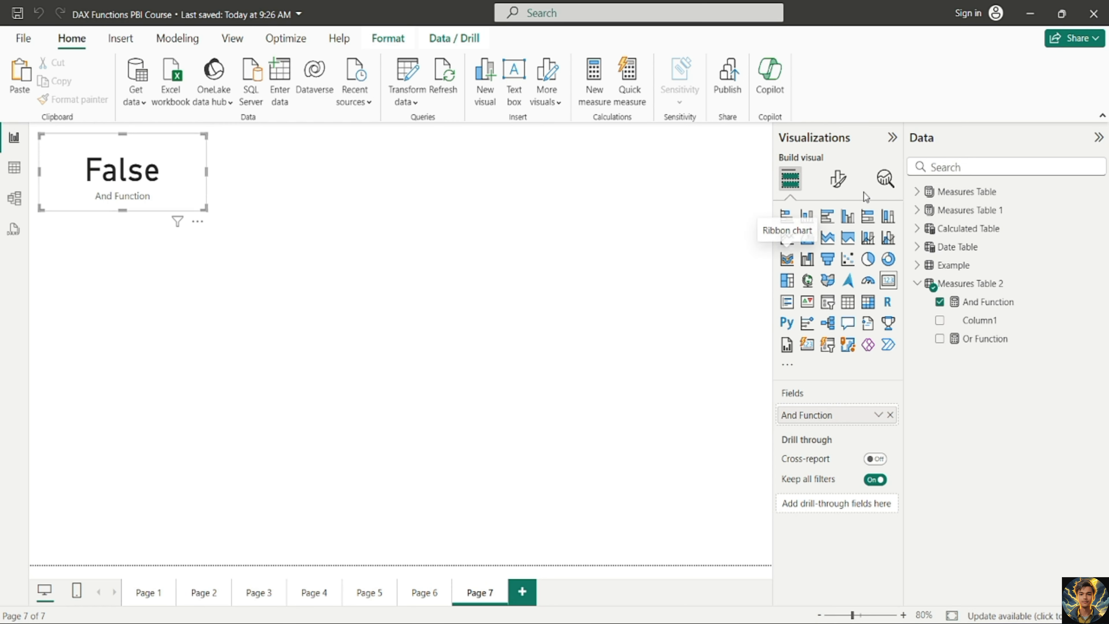
click(836, 188)
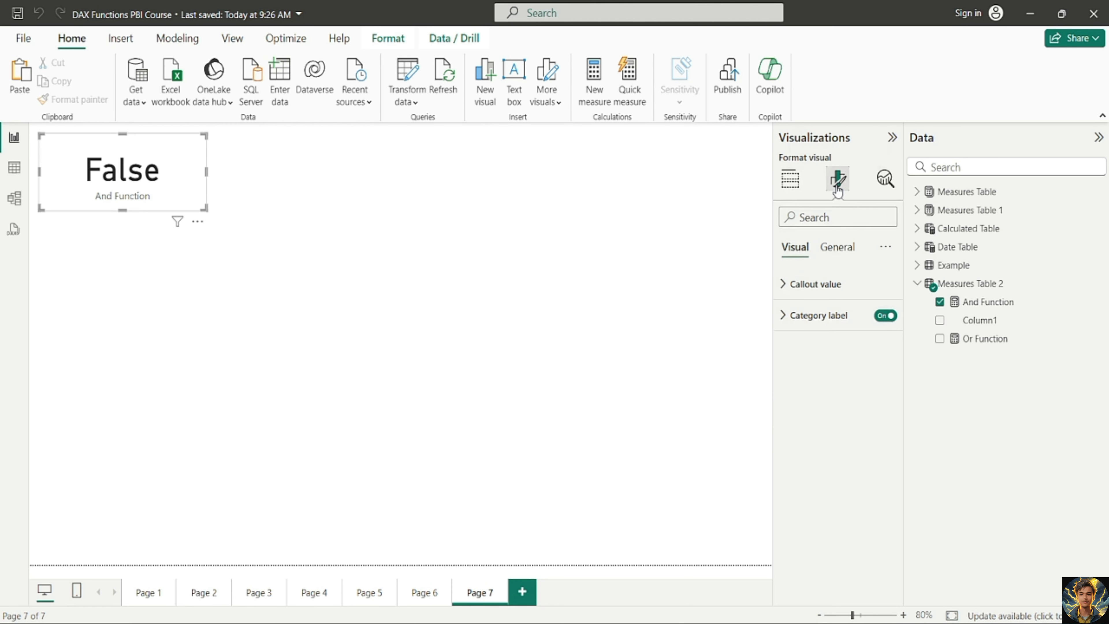
click(836, 246)
click(832, 350)
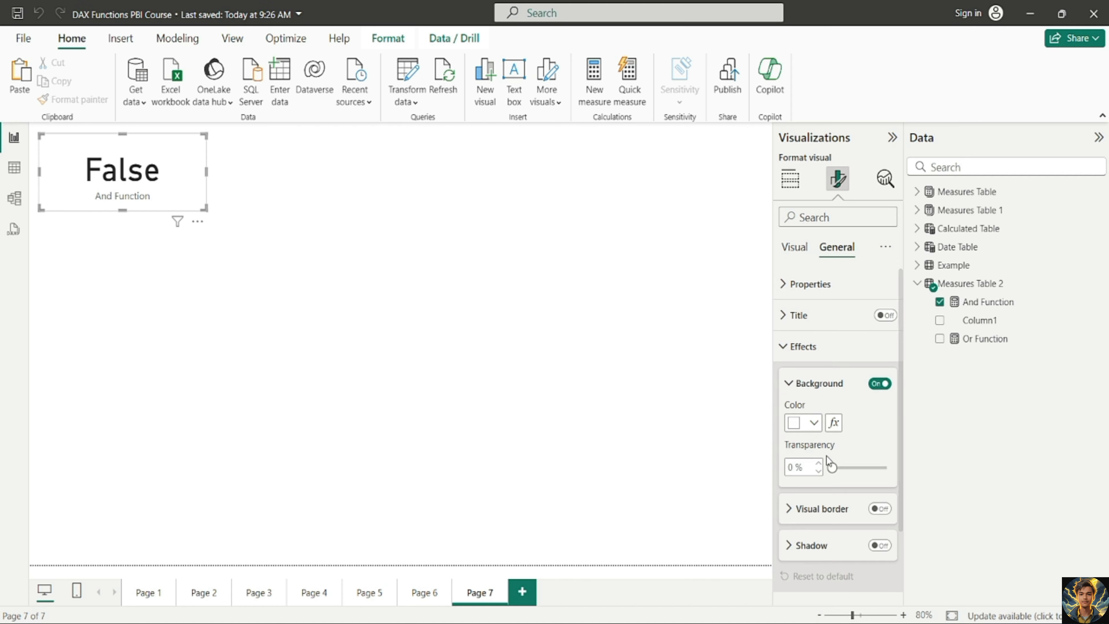
click(874, 507)
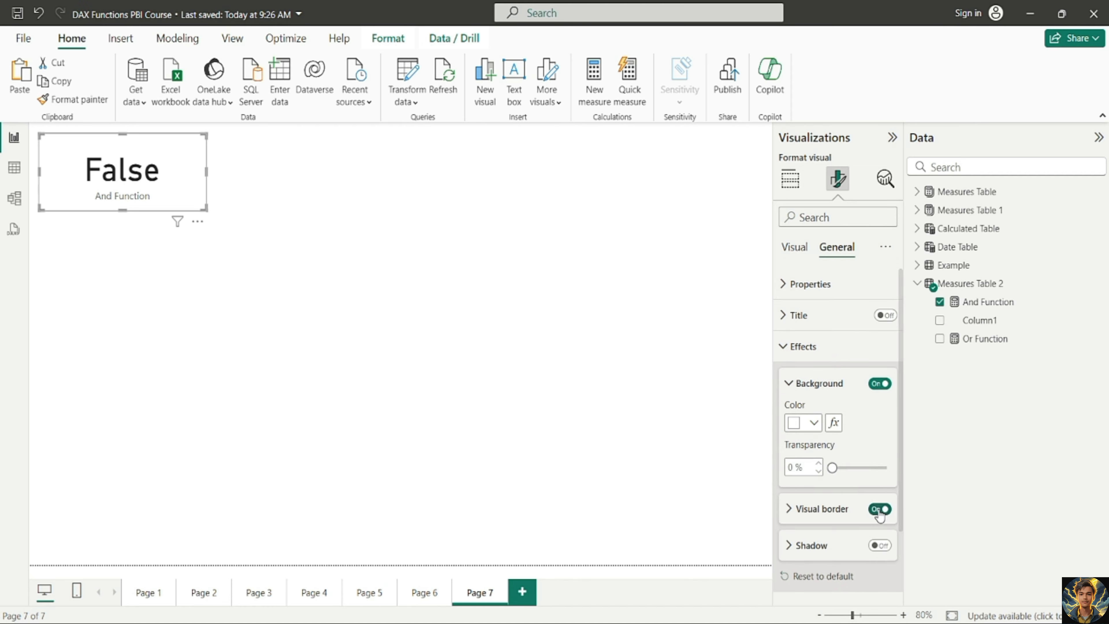
click(305, 297)
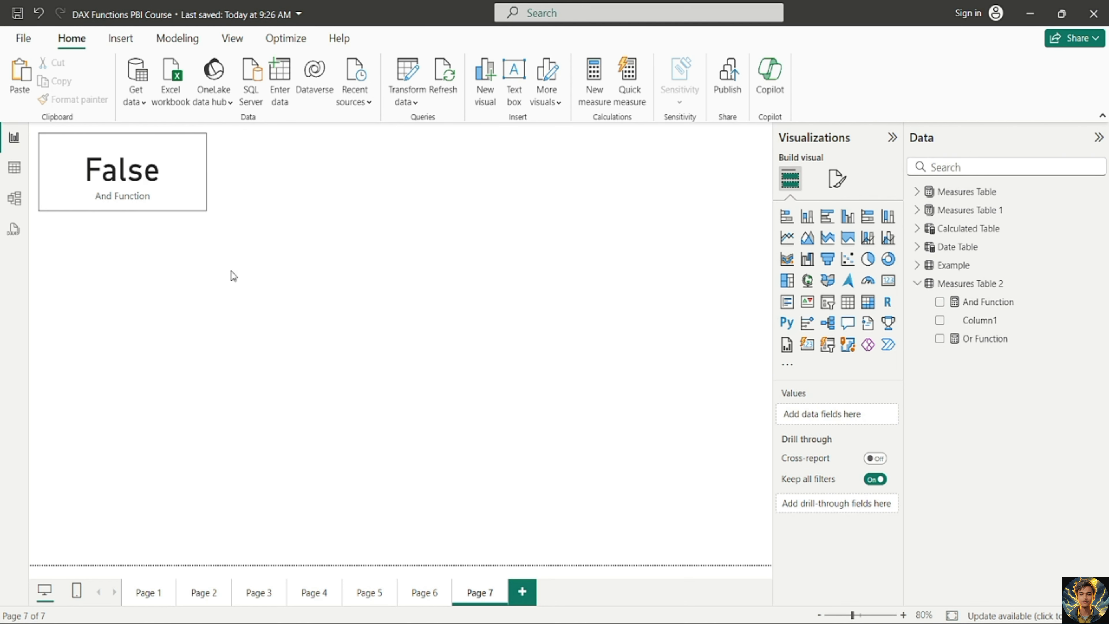
- Duplicate the And Function card and place the copy beside the original, aligned in the same row
click(187, 195)
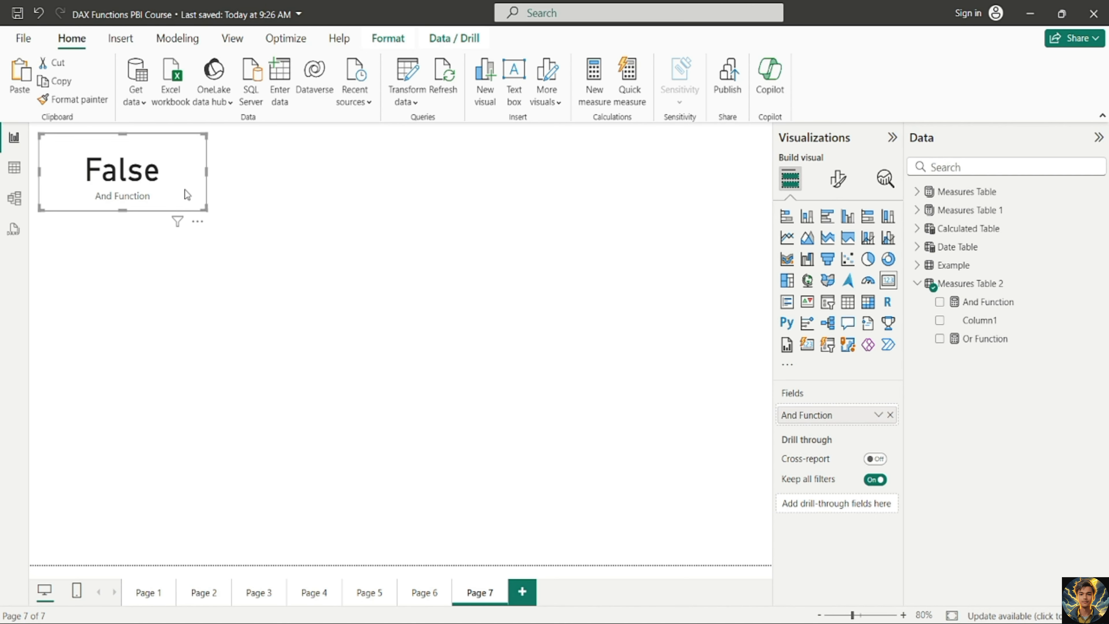
key(ctrl+c)
key(ctrl+v)
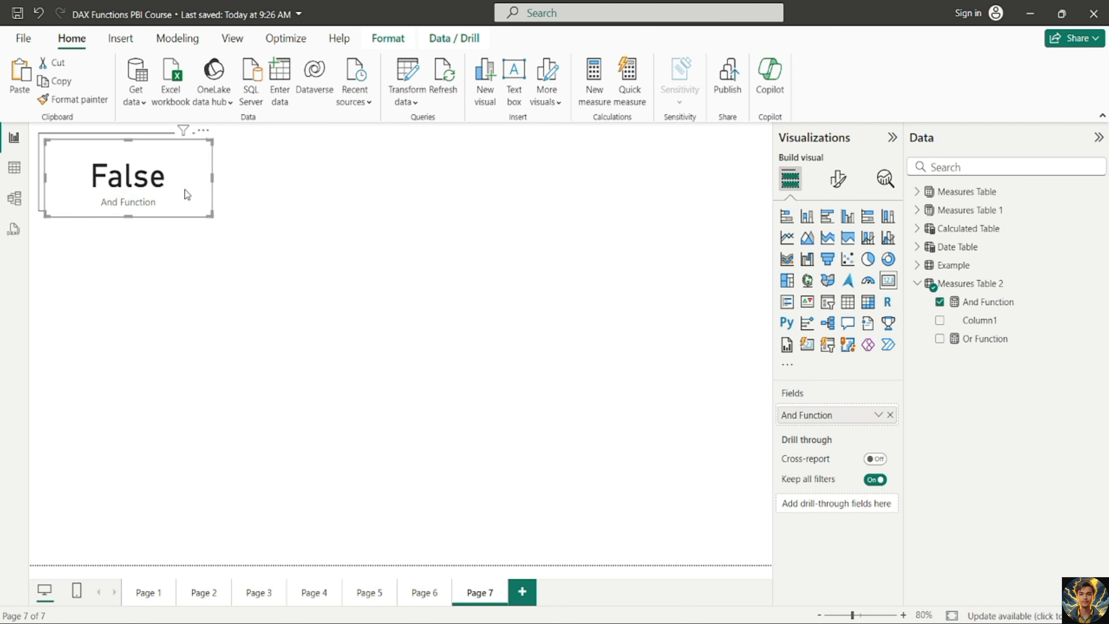
drag(184, 190, 375, 185)
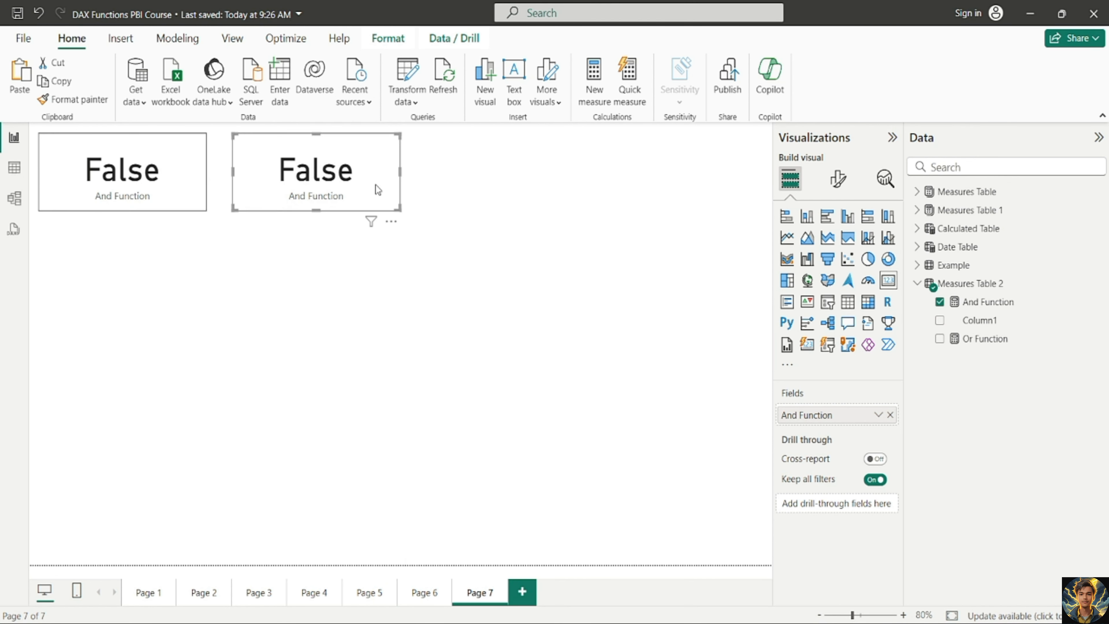
- Replace the And Function measure in the copied card with Or Function and display the Or Function formula
click(890, 415)
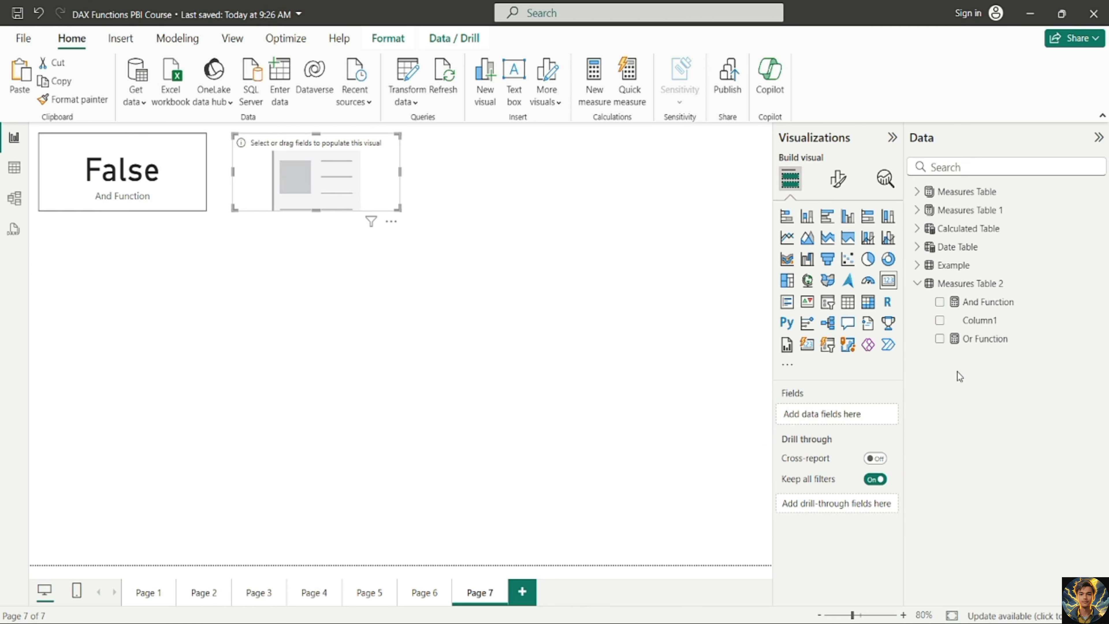
click(939, 339)
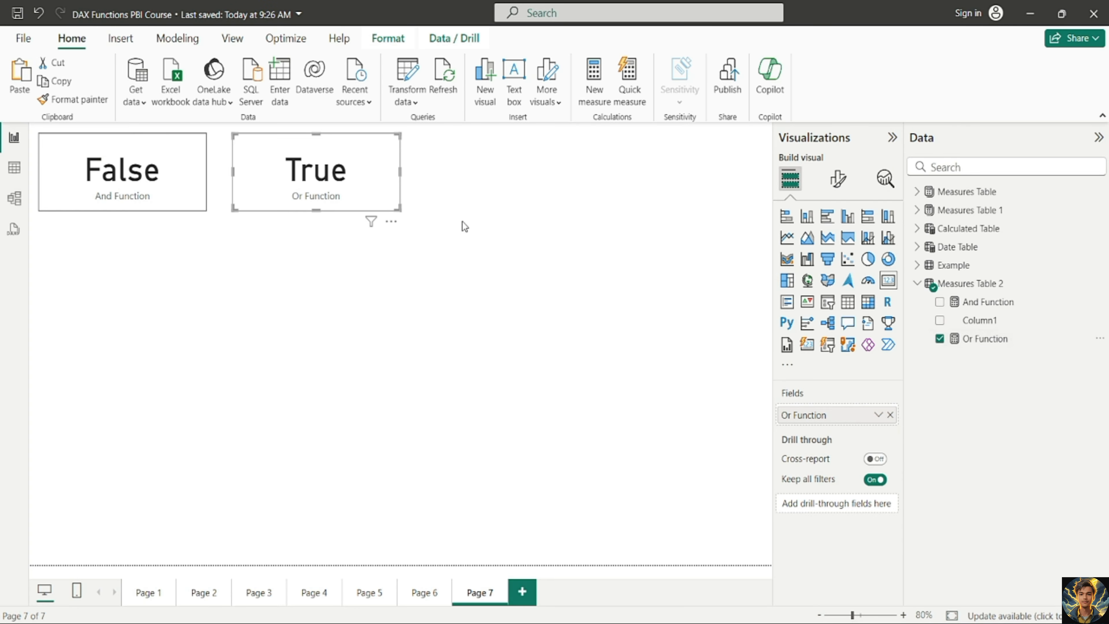
click(985, 338)
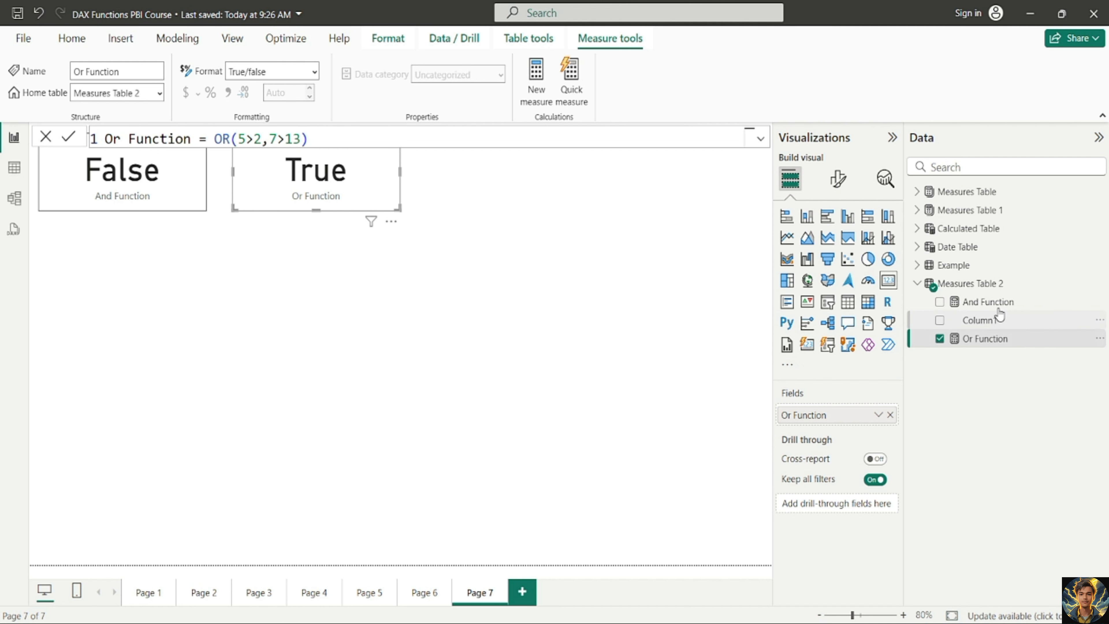
- Add another measure to Measures Table 2 and name it Not Function in the expanded formula editor
click(990, 288)
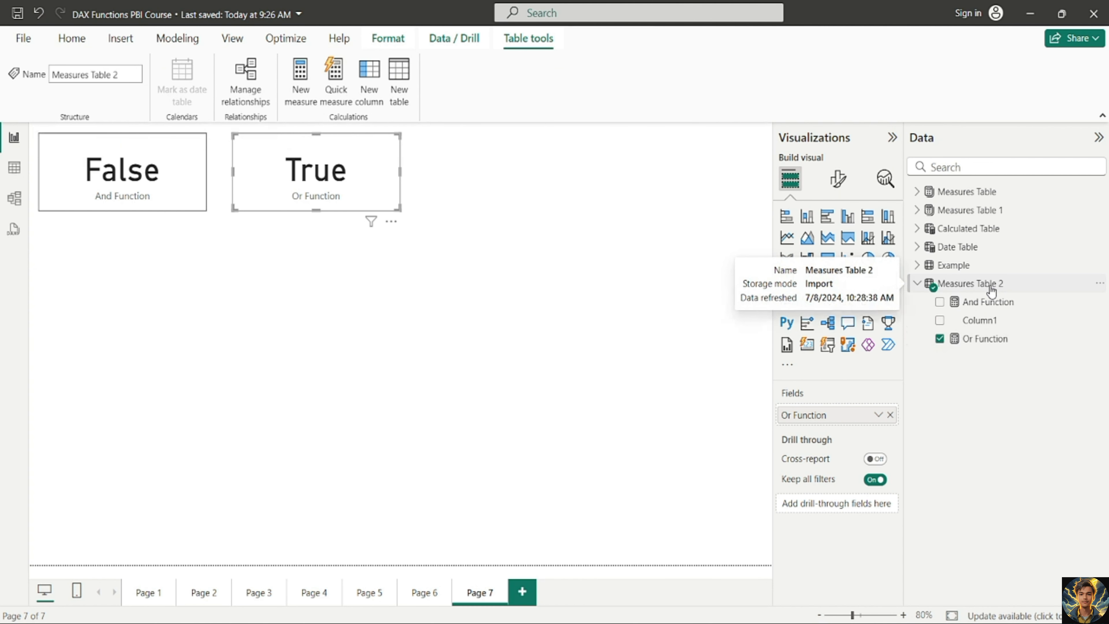
right_click(989, 285)
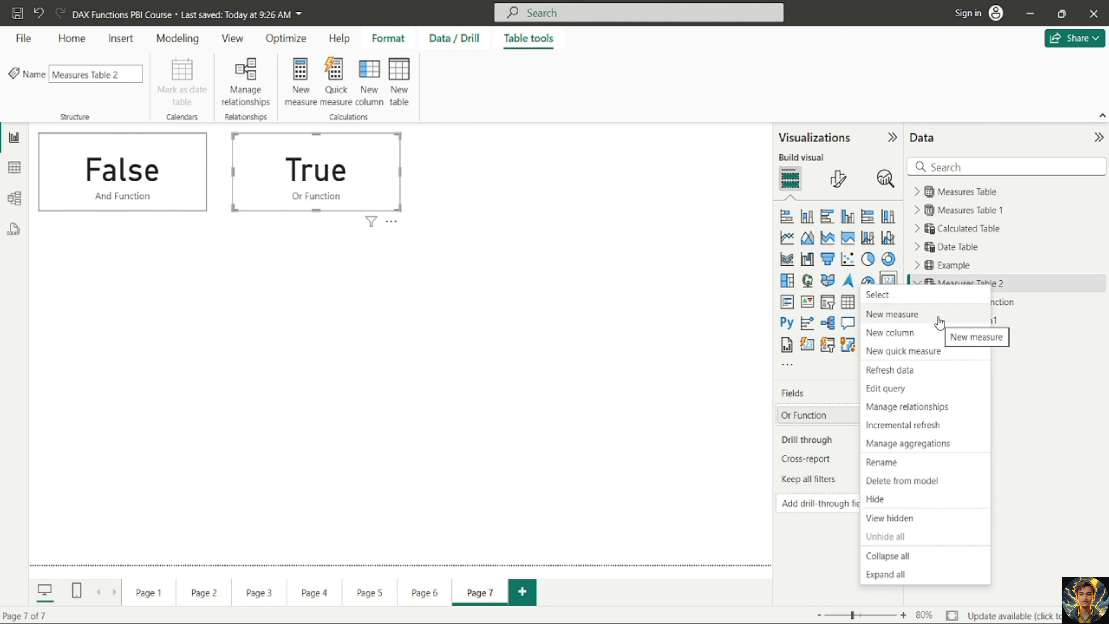
key(Escape)
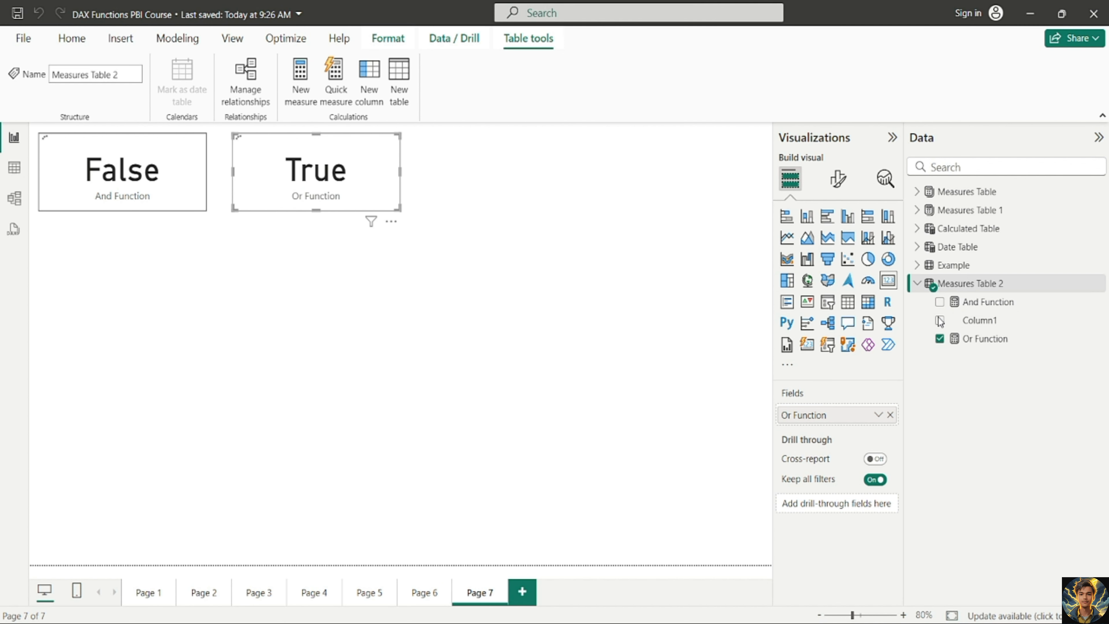
key(alt+m)
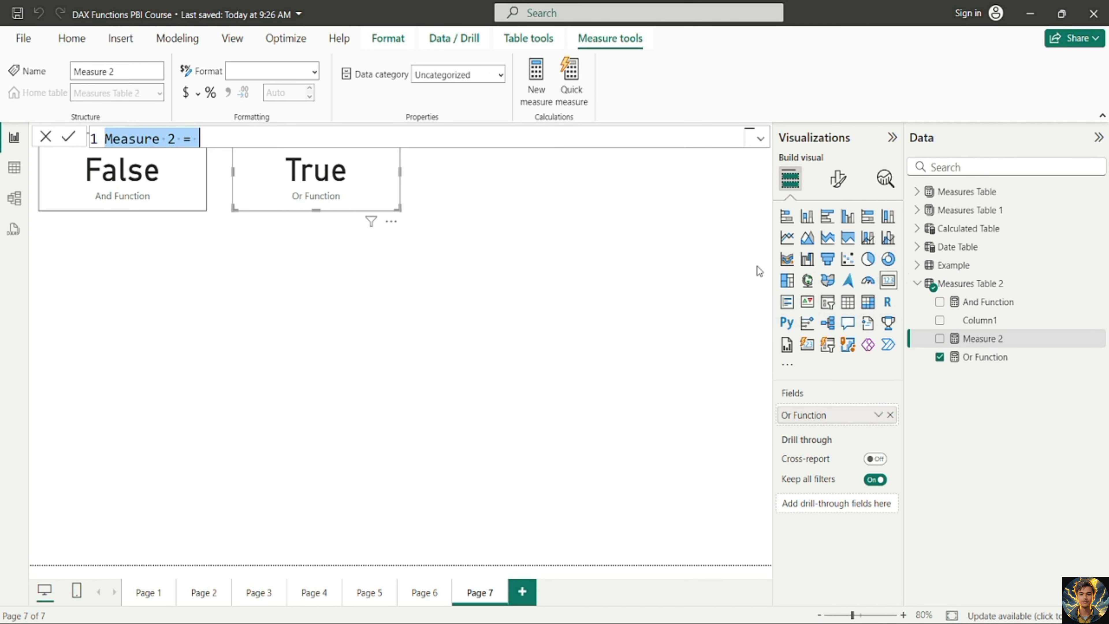
click(760, 139)
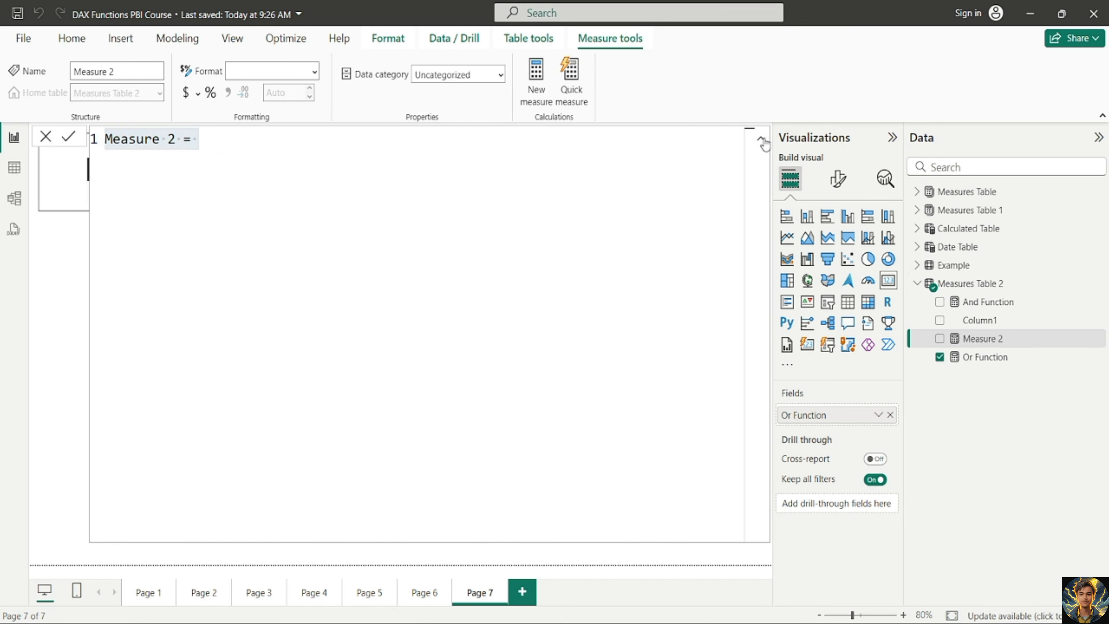
click(172, 143)
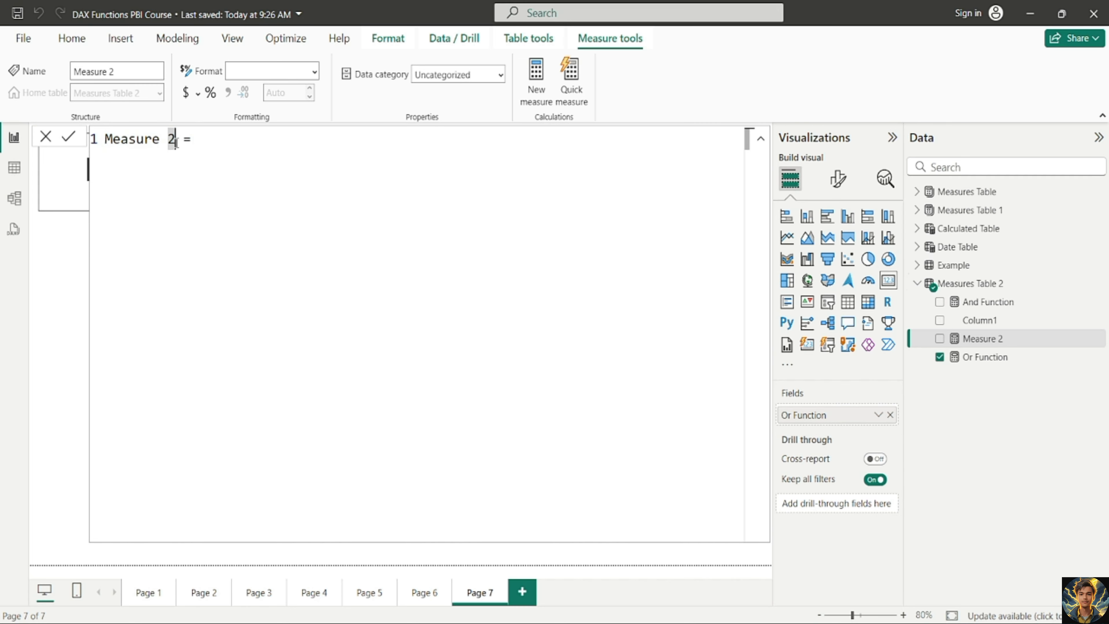
key(BackSpace)
key(BackSpace)
key(BackSpace)
key(BackSpace)
key(BackSpace)
key(BackSpace)
key(BackSpace)
key(BackSpace)
key(BackSpace)
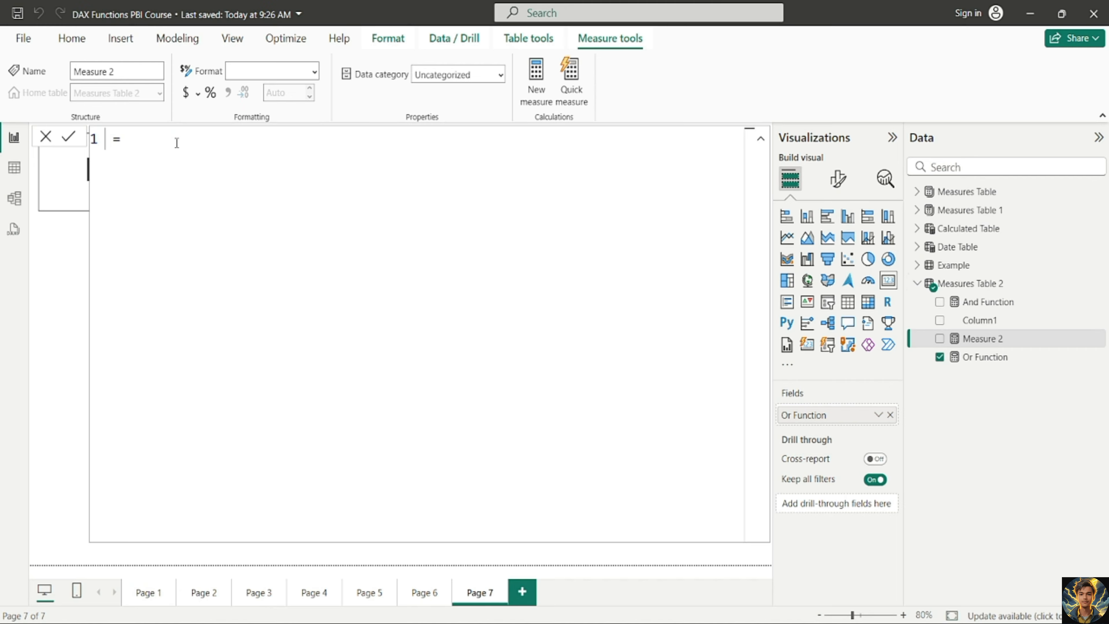
text(Not)
text( Functio)
text(n)
- Define the Not Function measure as NOT(AND(5>2,7>3)), commit the formula and collapse the formula editor
text(not)
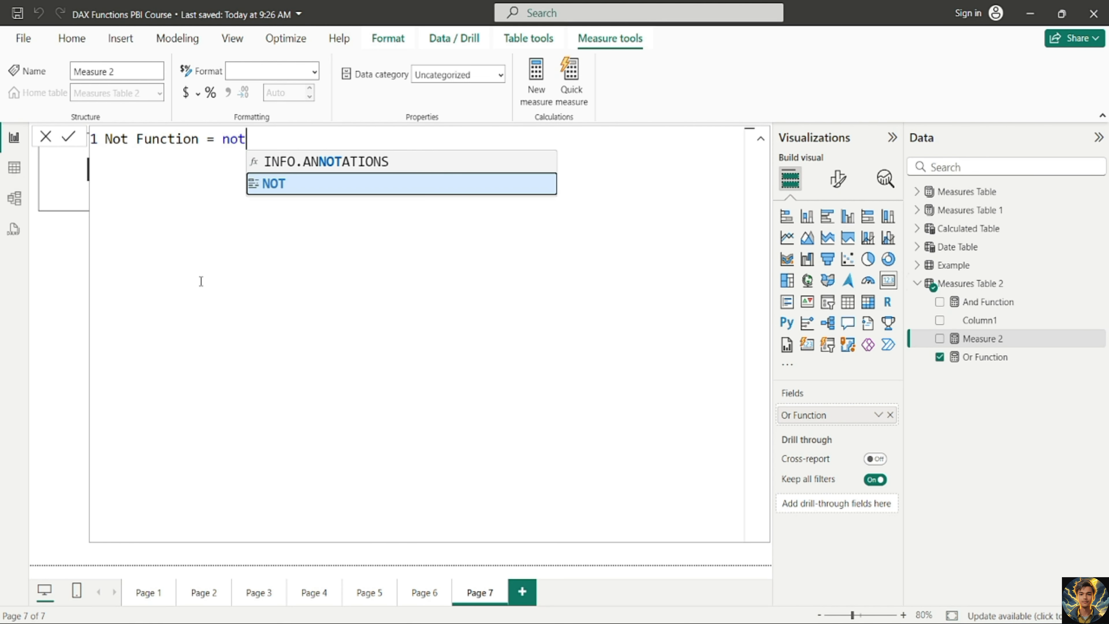
key(Tab)
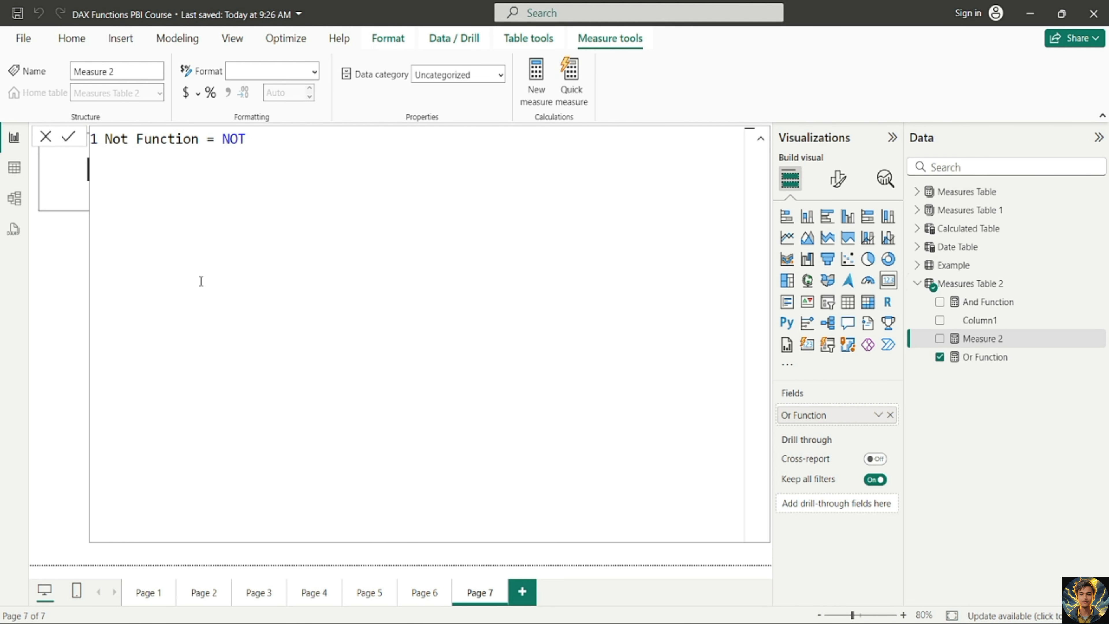
text((and)
key(Tab)
text((5)
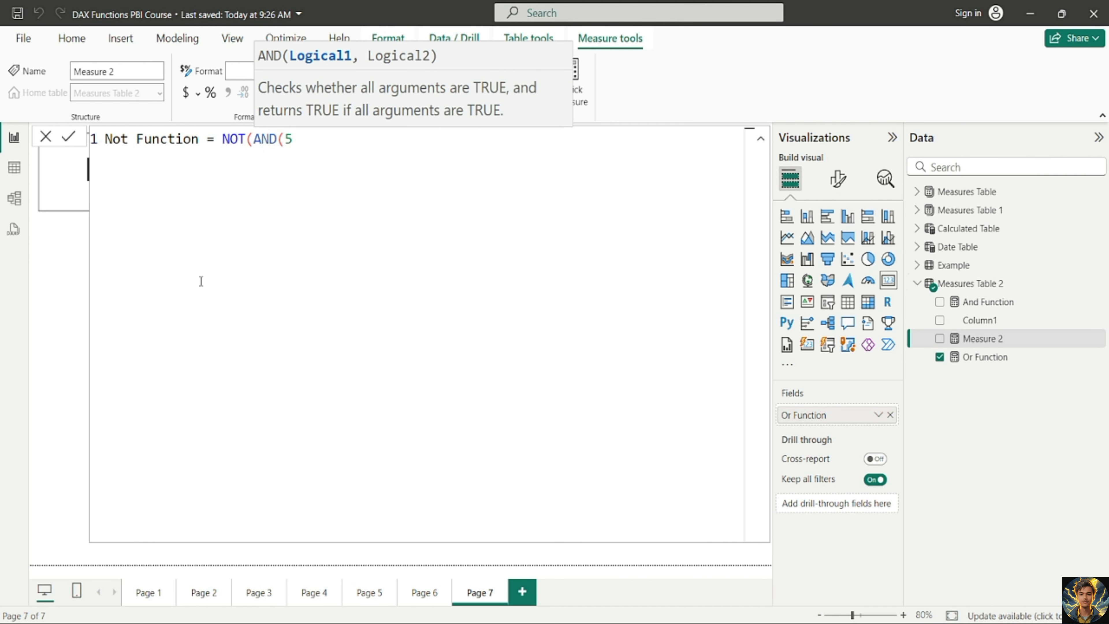
text(>2,)
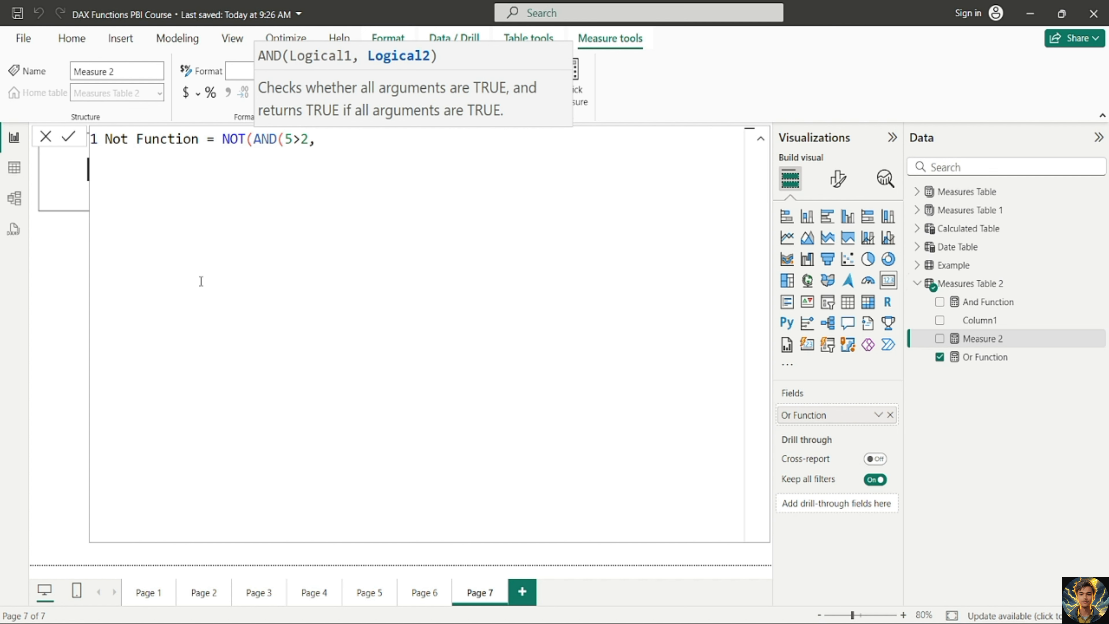
text(7>3)))
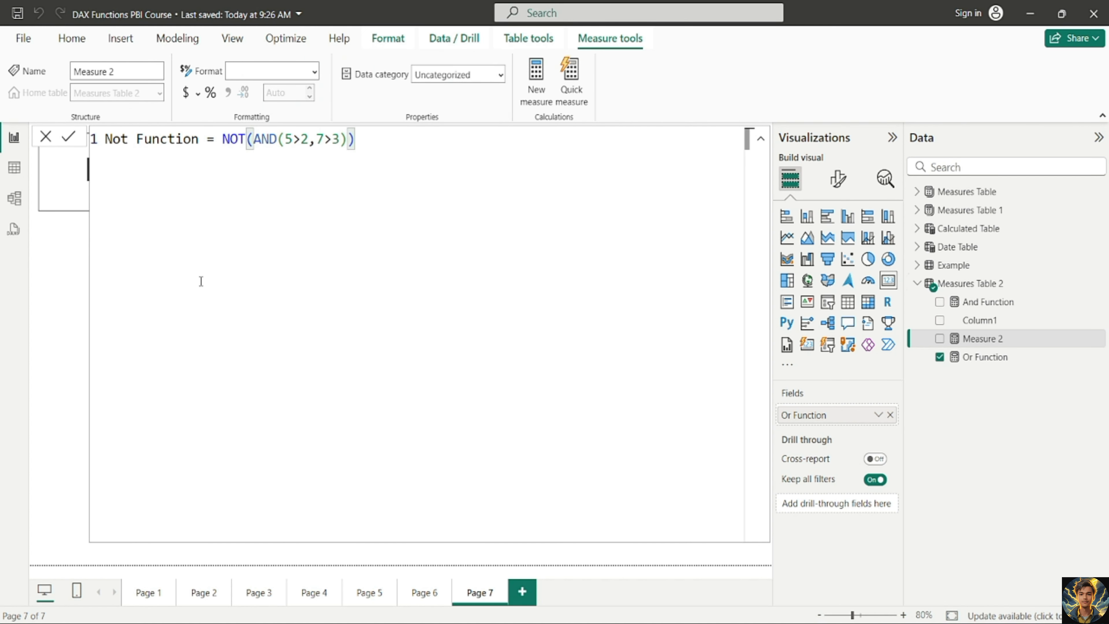
key(Return)
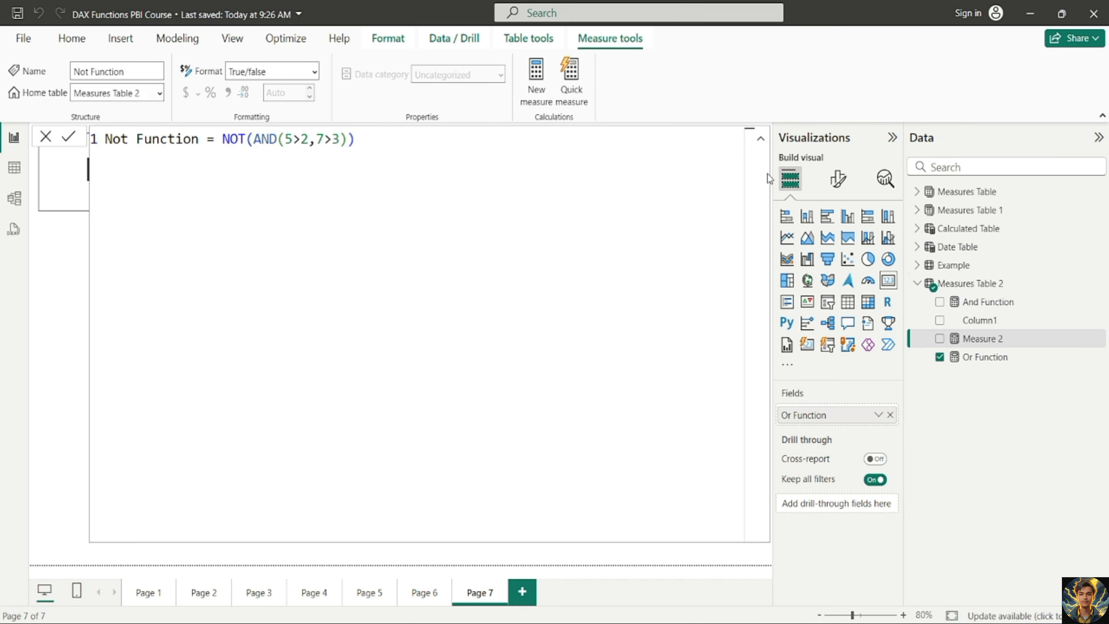
click(761, 142)
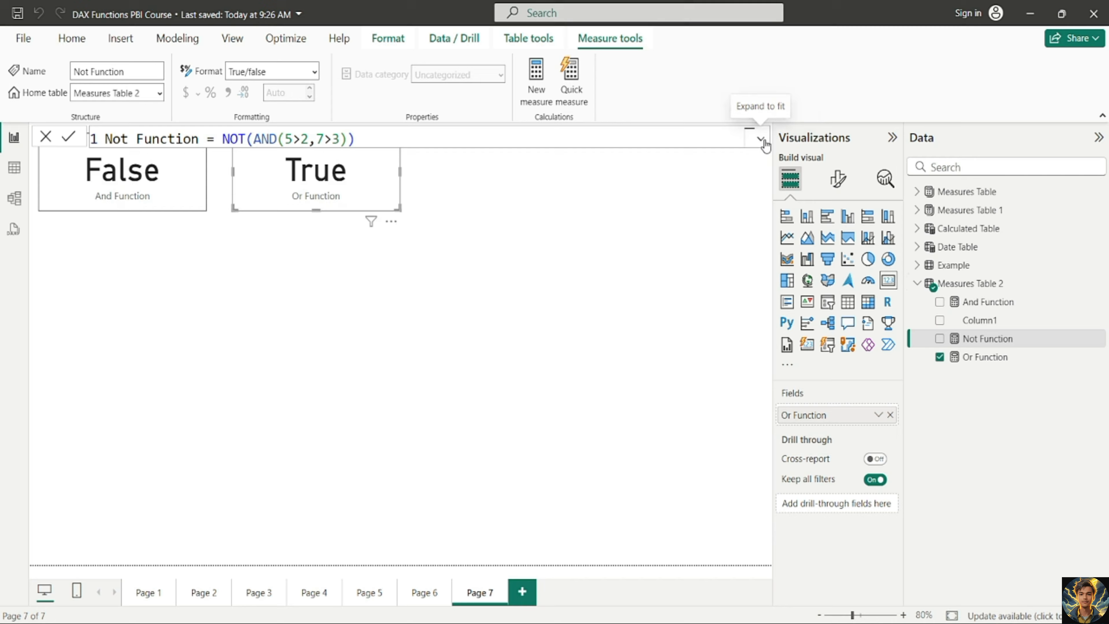
- Duplicate the Or Function card, place the copy beside it in the same row, and replace its measure with Not Function
click(432, 319)
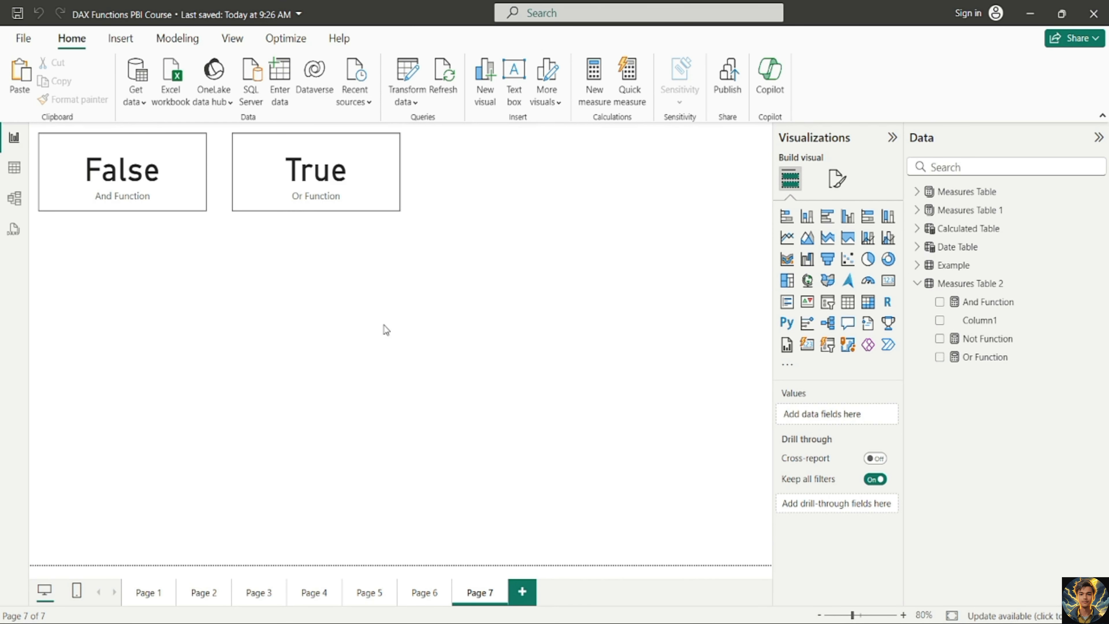
click(321, 179)
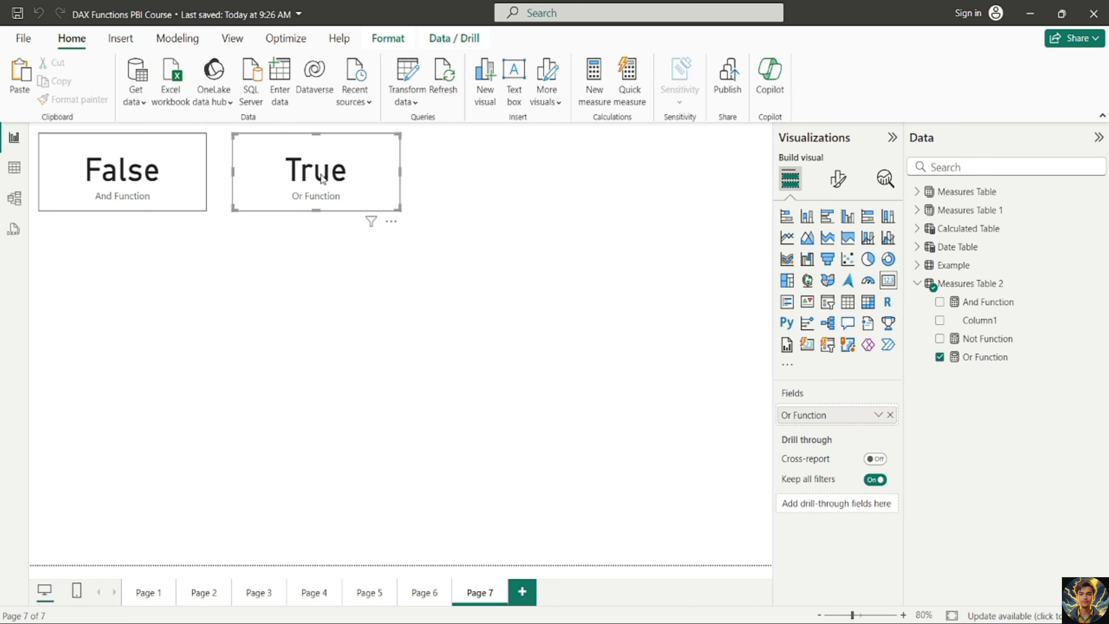
key(ctrl+c)
key(ctrl+v)
drag(322, 179, 506, 177)
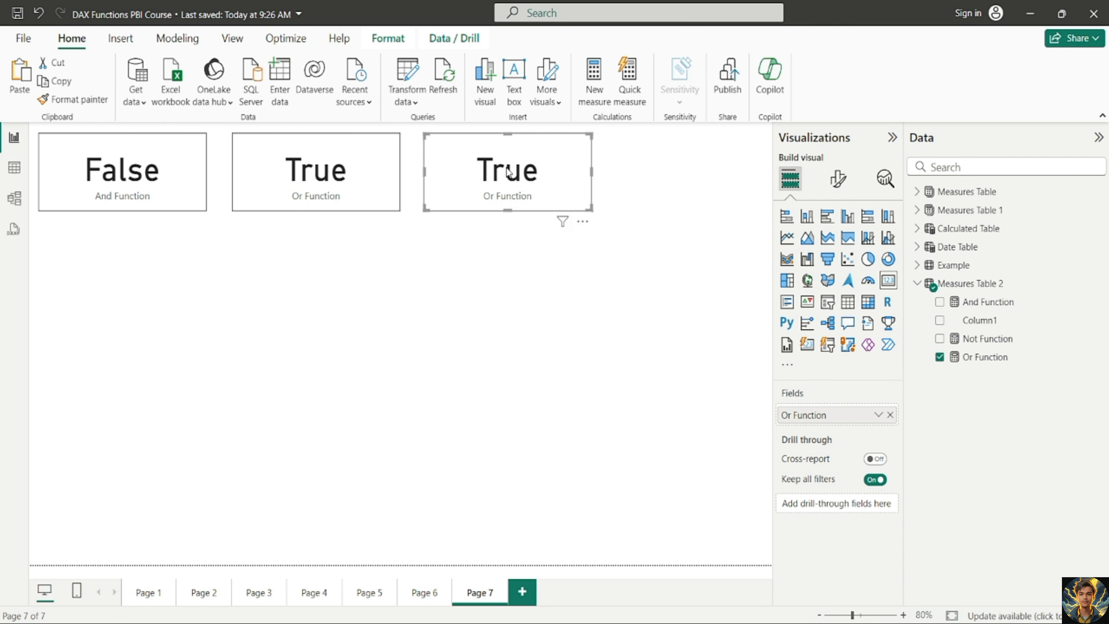
click(889, 415)
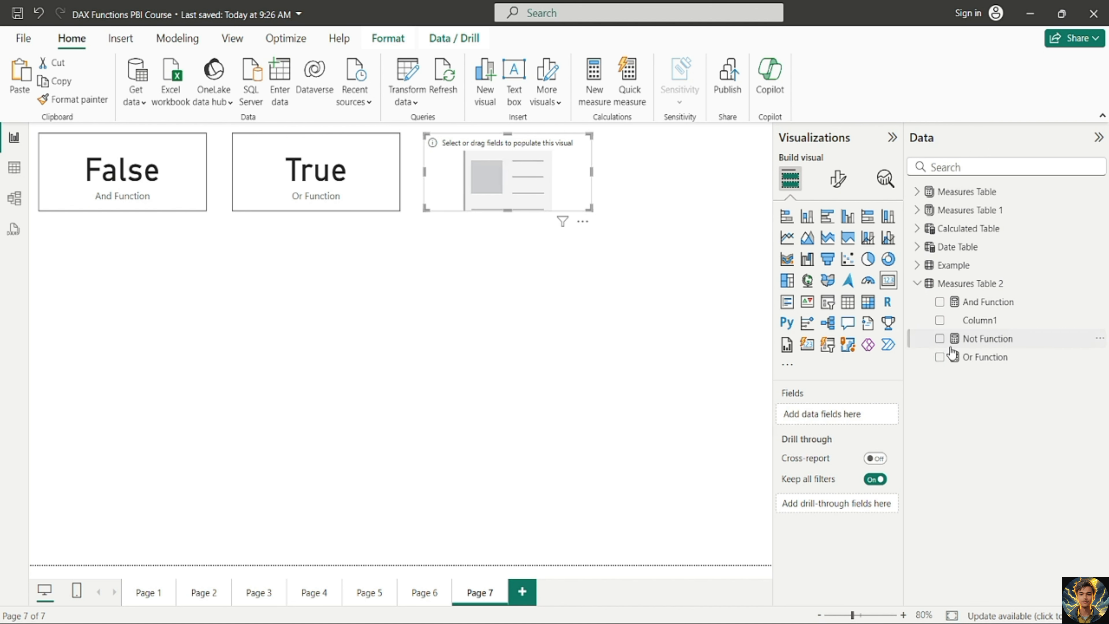
click(939, 341)
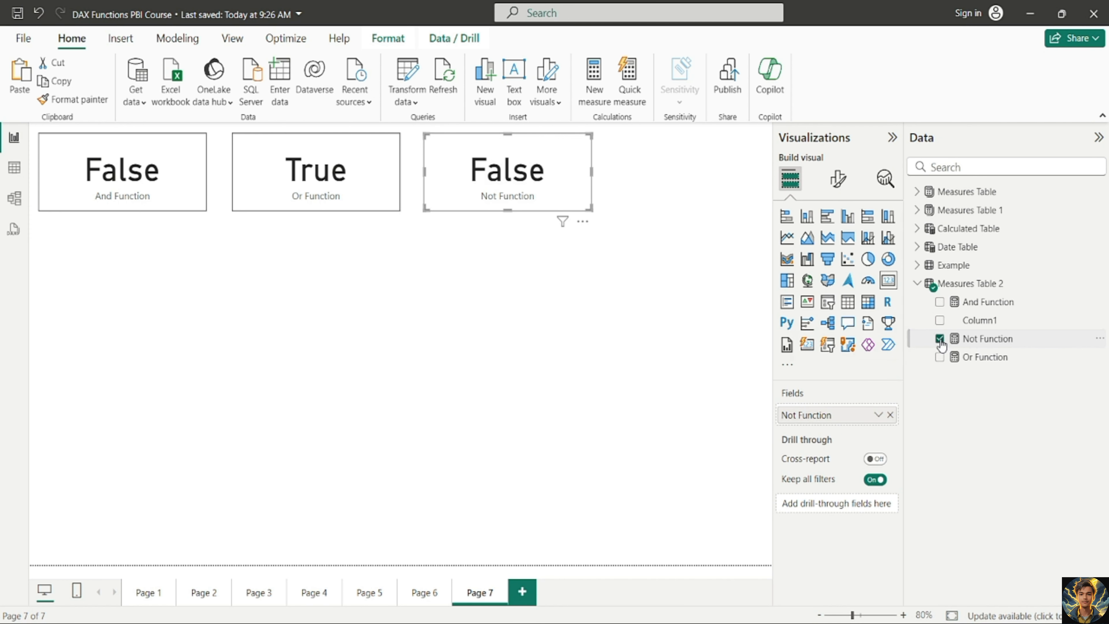
- Change the Not Function formula to NOT(or(5>2,7>3)), commit it and deselect the card
click(997, 343)
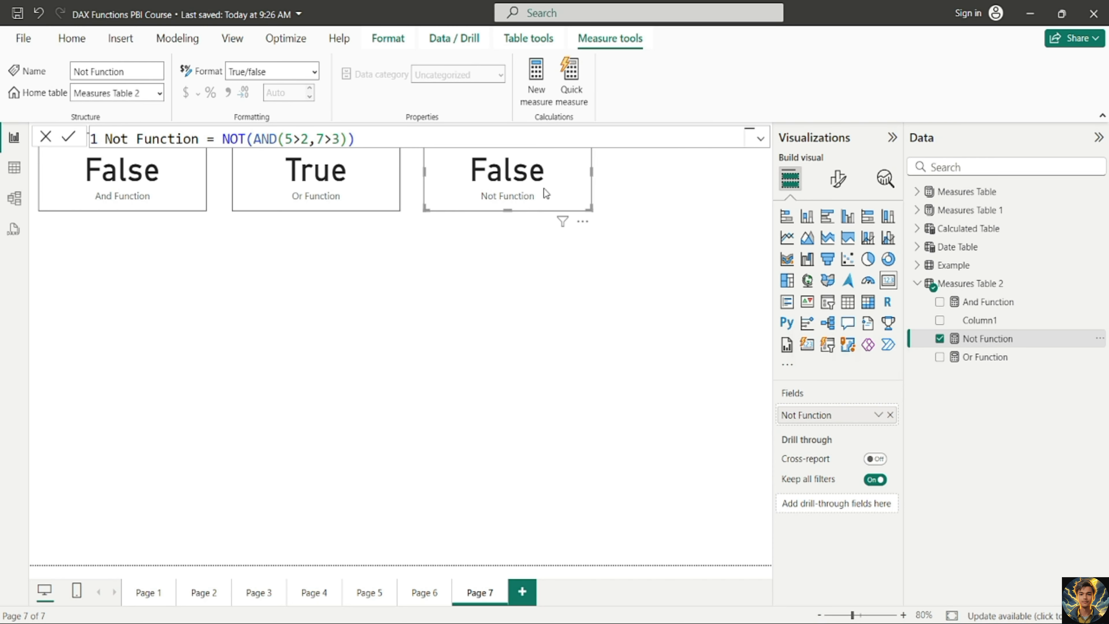
double_click(280, 139)
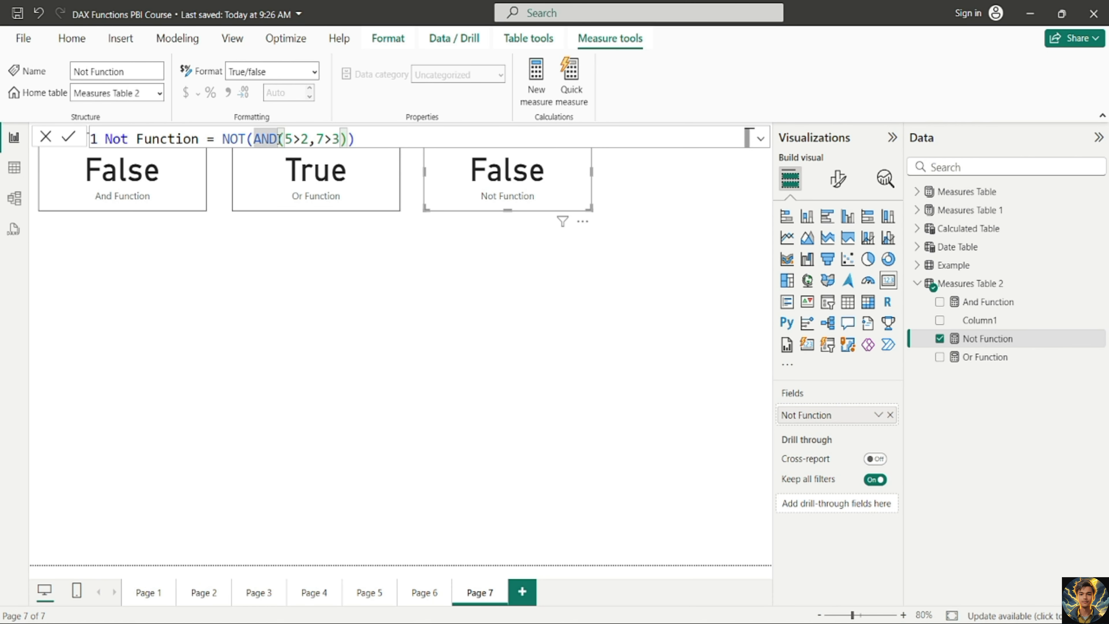
key(BackSpace)
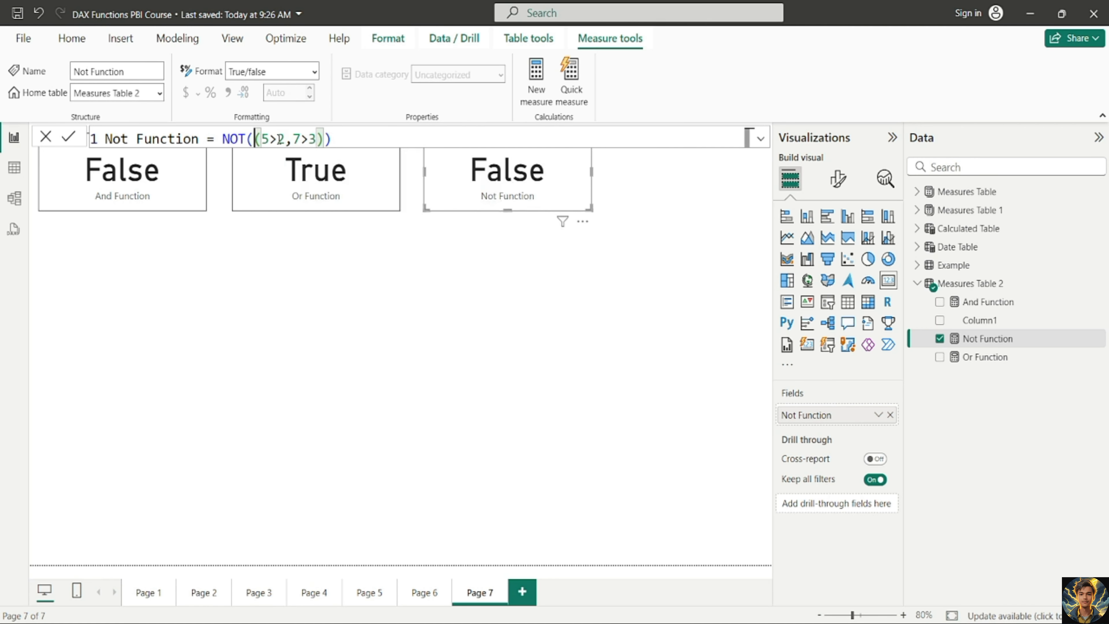
text(or)
key(Right)
key(Right)
key(Right)
key(Right)
key(Right)
key(Right)
key(Right)
key(Right)
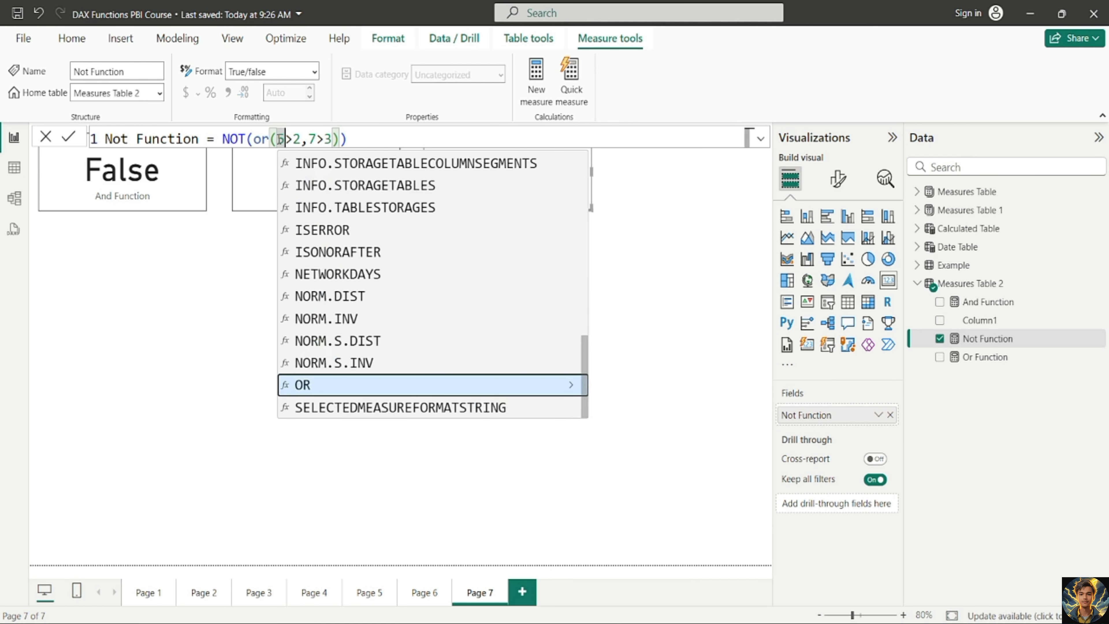
key(Right)
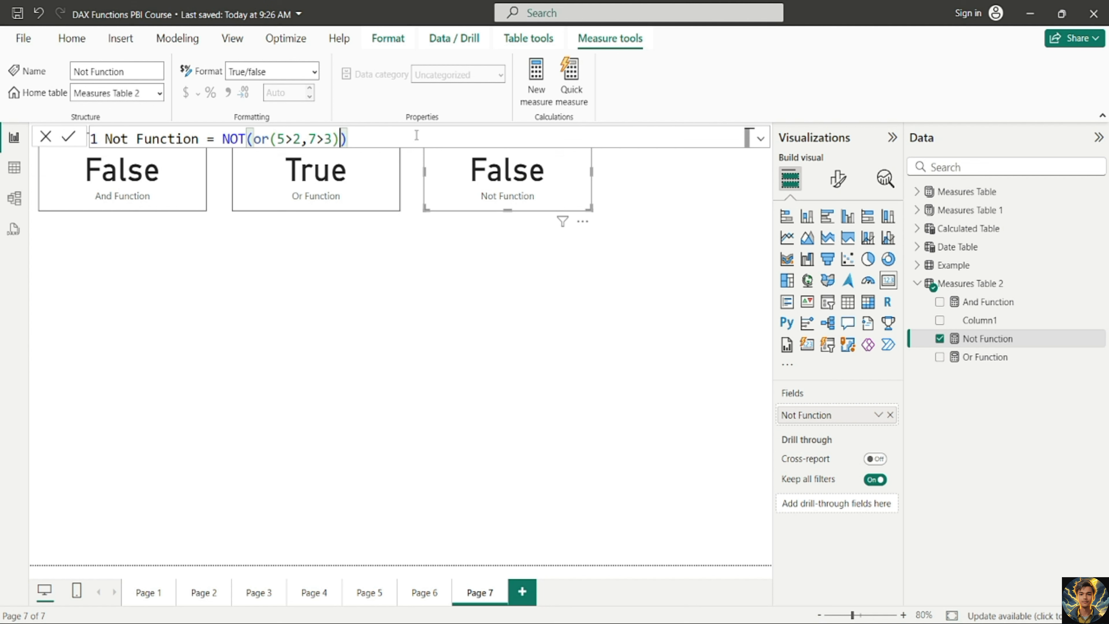
key(Return)
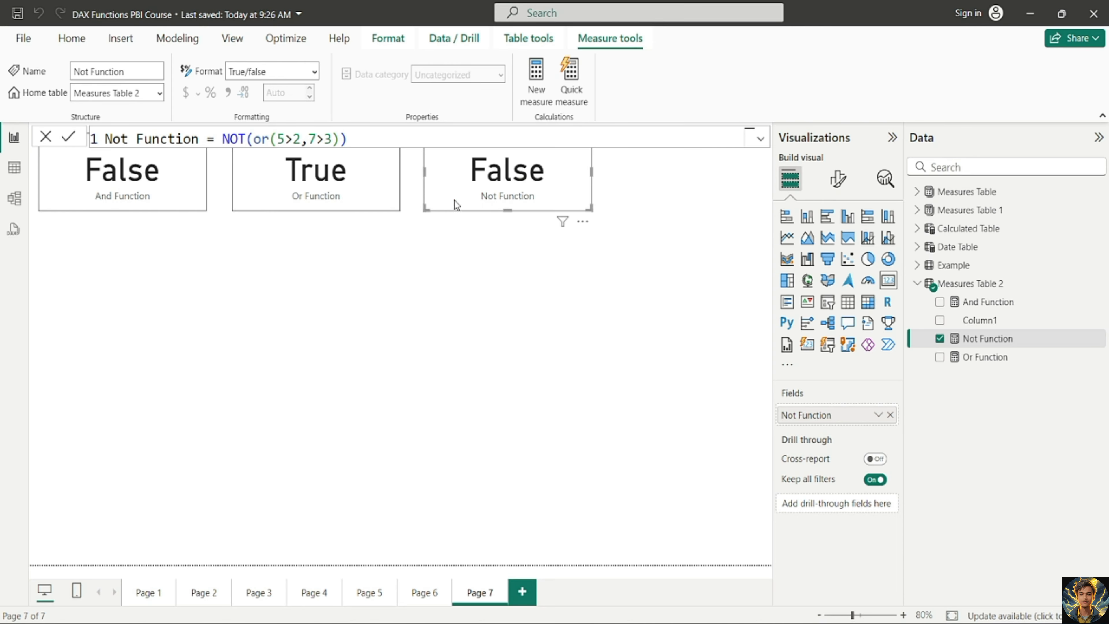
click(423, 319)
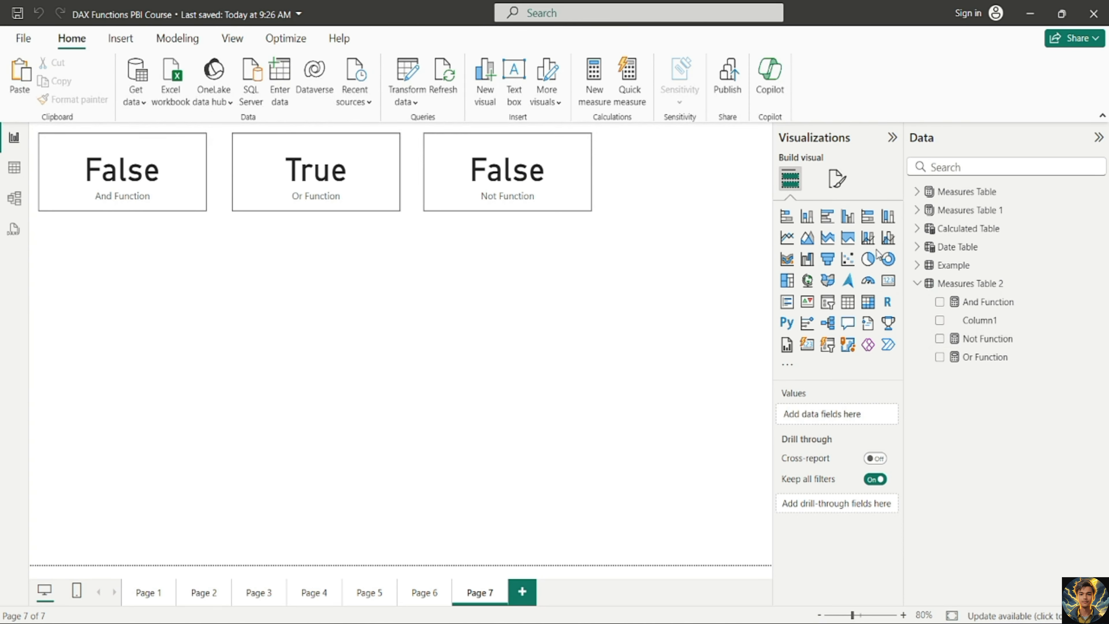
- Add a new measure to Measures Table 2 and expand the formula editor to full page
right_click(1001, 292)
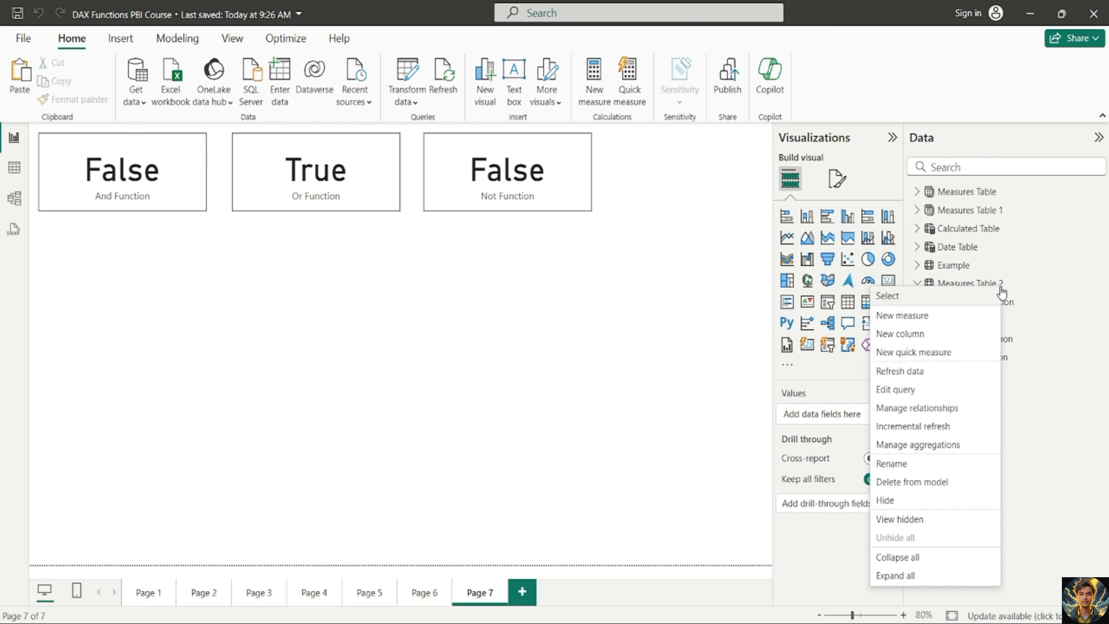
click(967, 316)
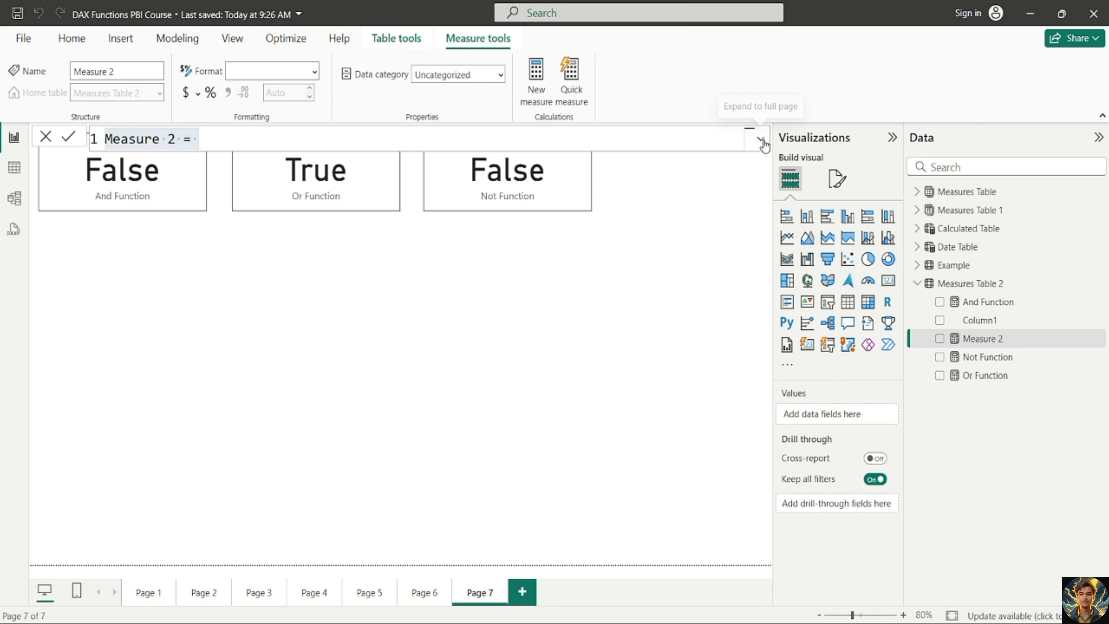
click(761, 140)
click(761, 139)
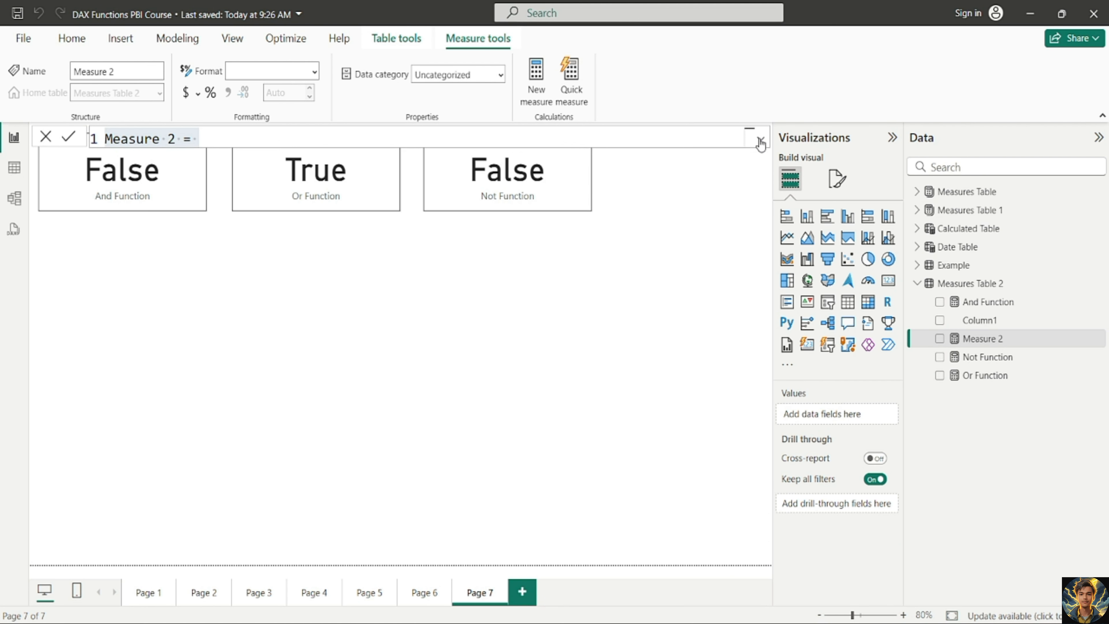
click(760, 140)
click(760, 141)
click(761, 140)
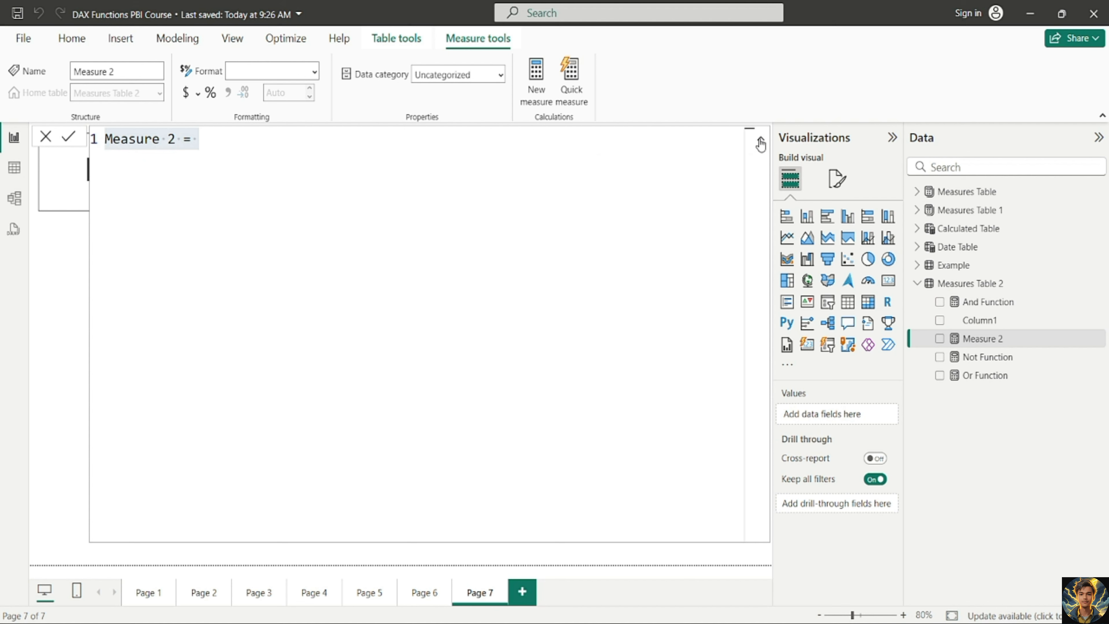
- Replace the new measure's default name with If Function in the formula, keeping the equals sign
click(329, 156)
key(Left)
key(Left)
key(Left)
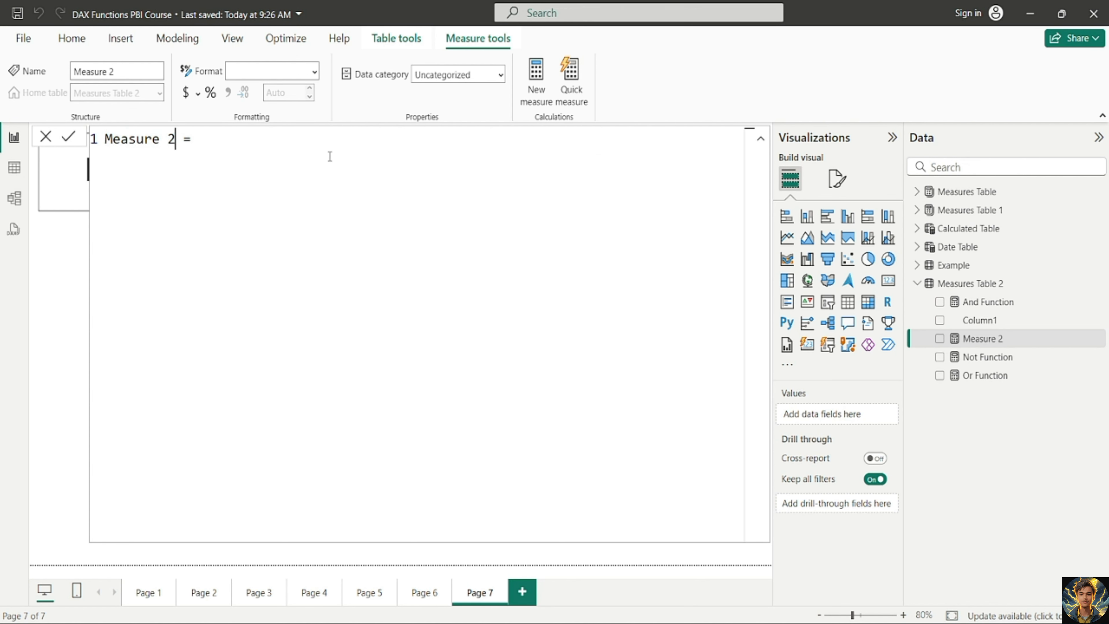
key(BackSpace)
key(BackSpace)
key(BackSpace)
key(BackSpace)
key(BackSpace)
key(BackSpace)
key(BackSpace)
key(BackSpace)
key(BackSpace)
text(If F)
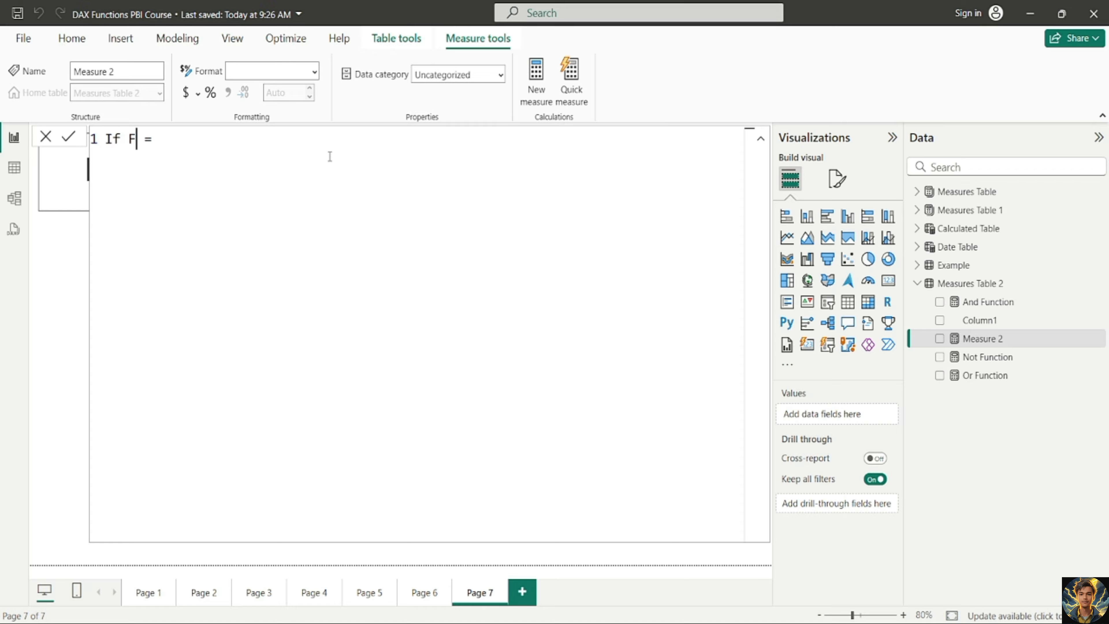
text(unction)
scroll(330, 157, up, 2)
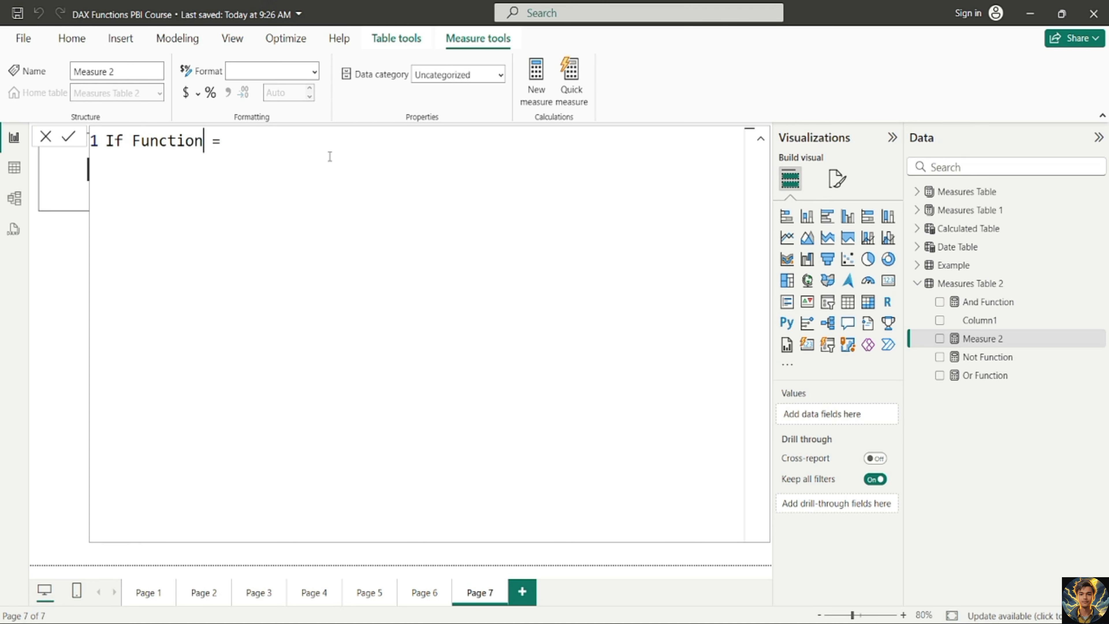
- Define the If Function measure as IF(5>2,true(),FALSE()), commit the formula and collapse the formula editor
click(301, 141)
text(if)
key(Tab)
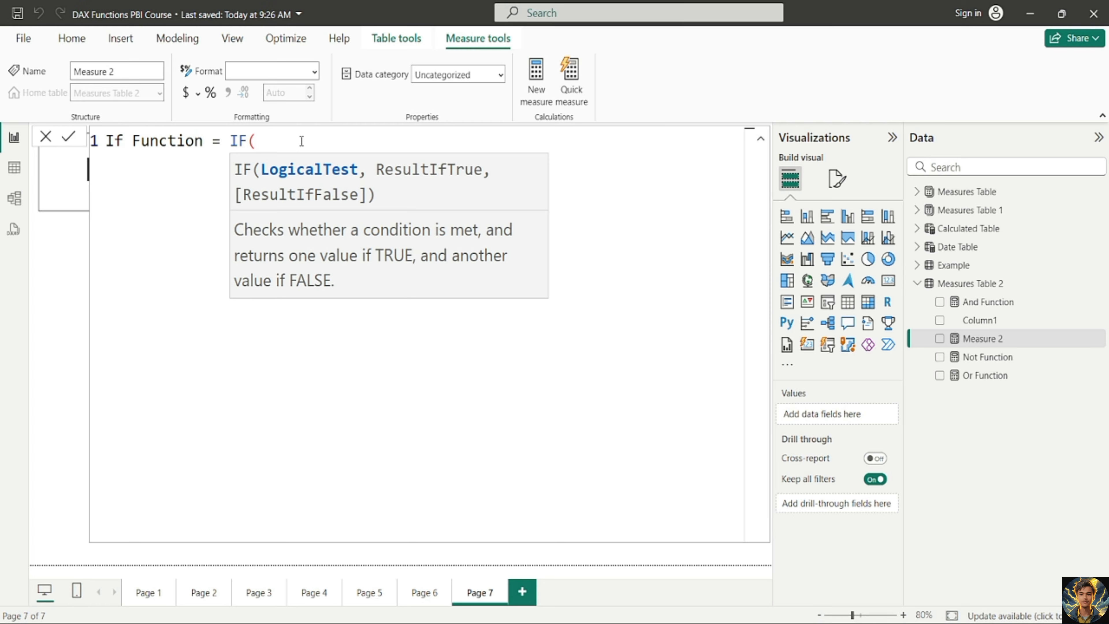
text(5>2,)
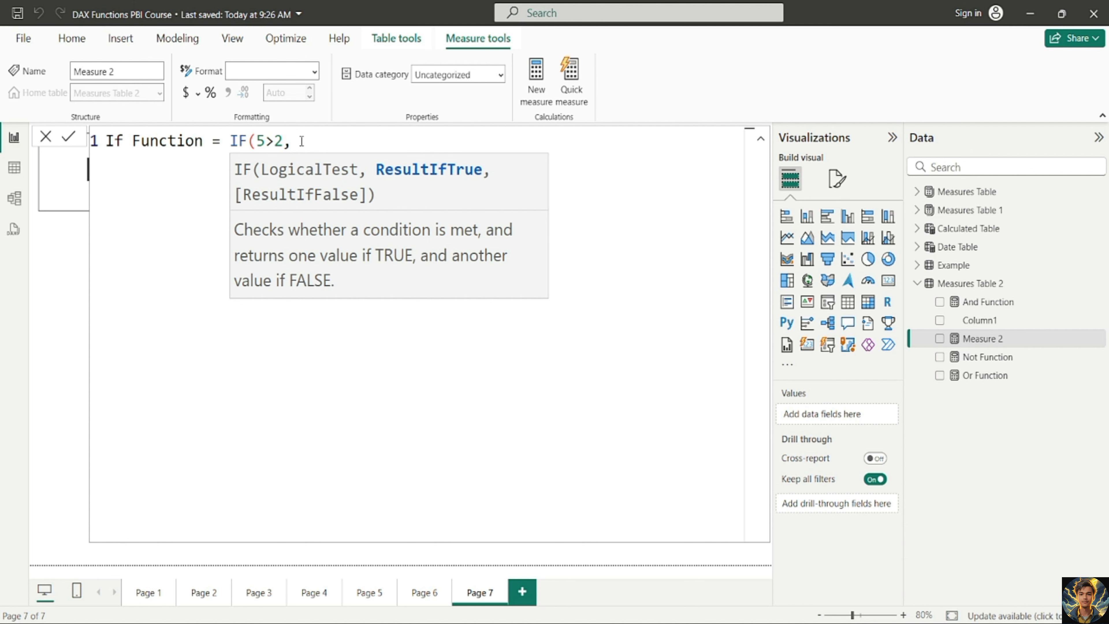
text(tru)
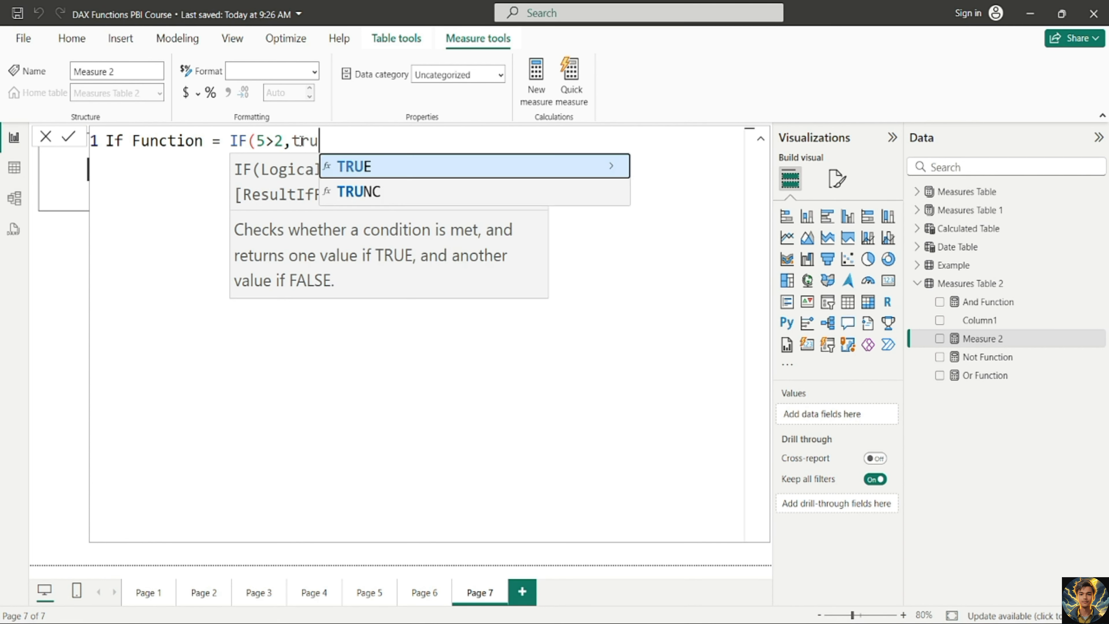
text(e())
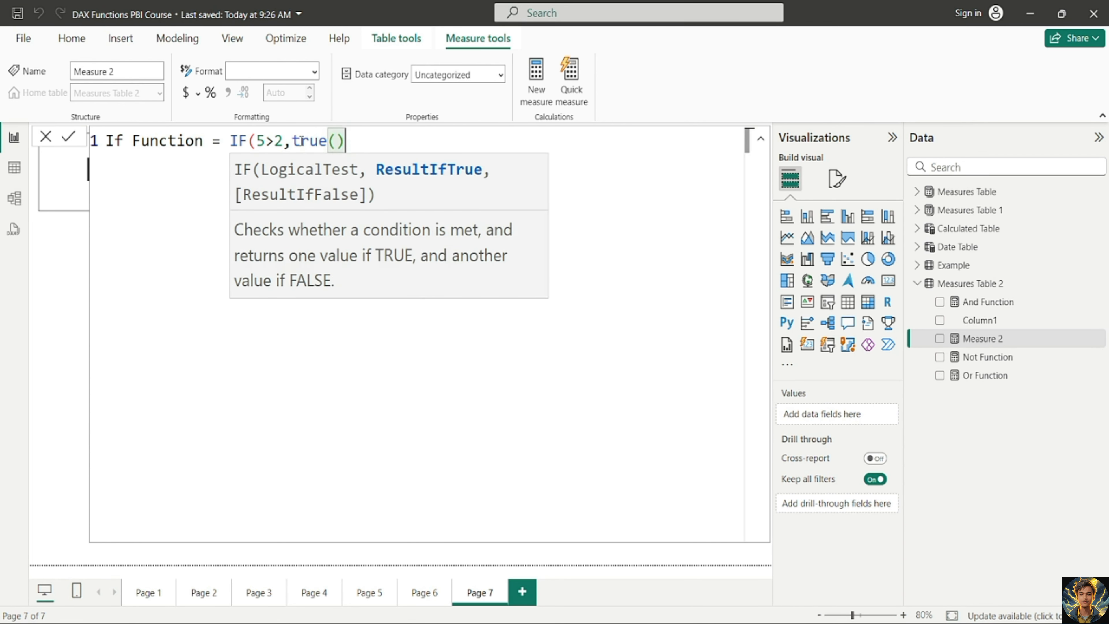
text(,)
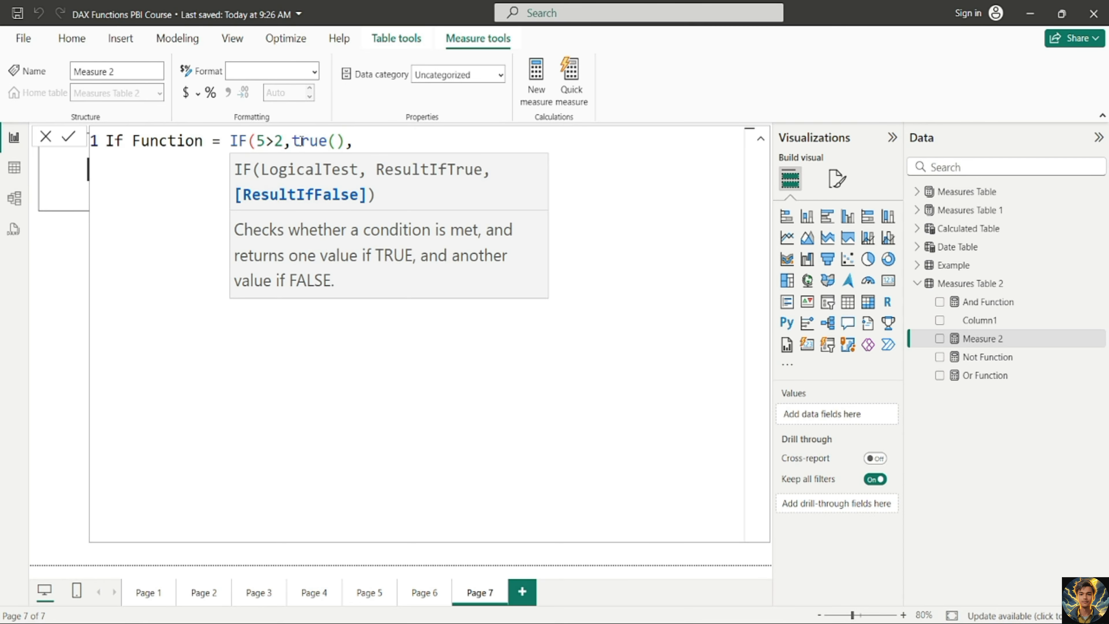
text(false)
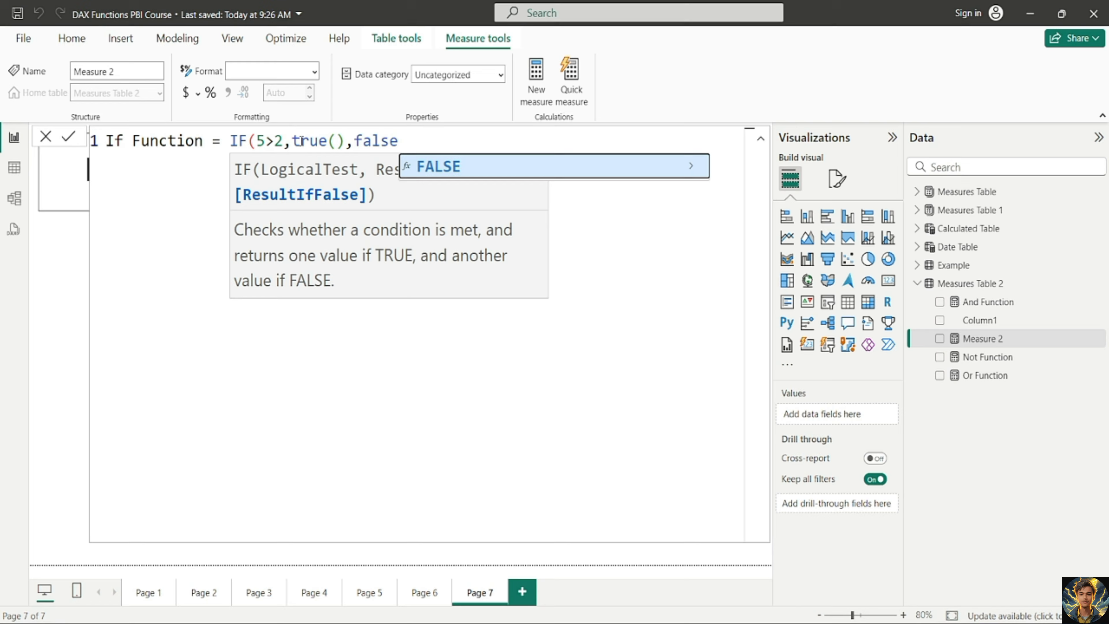
key(Tab)
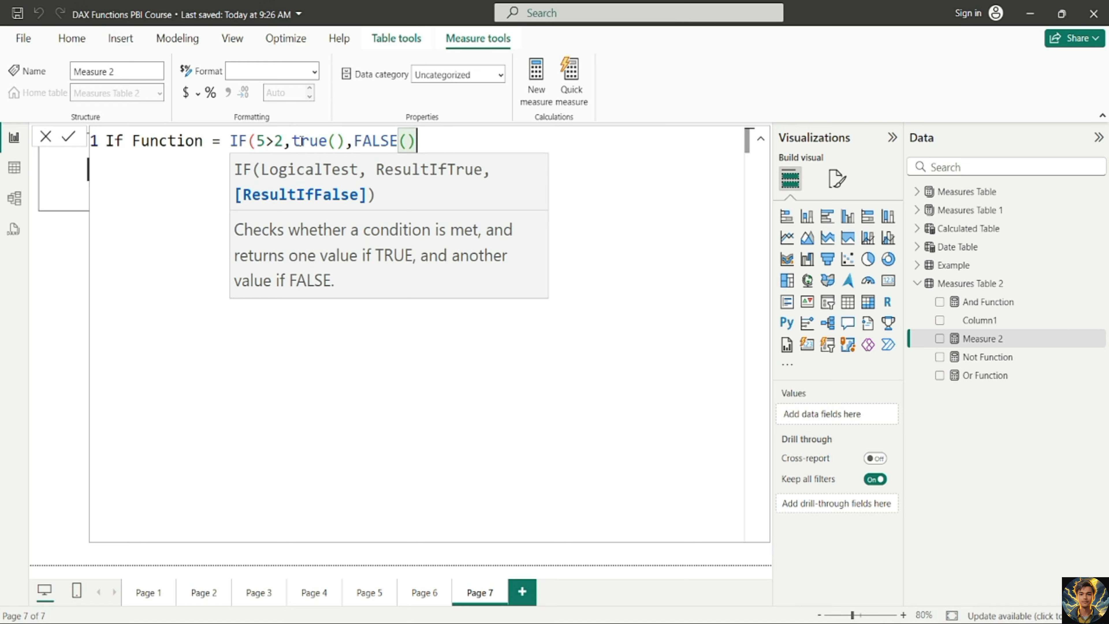
text())
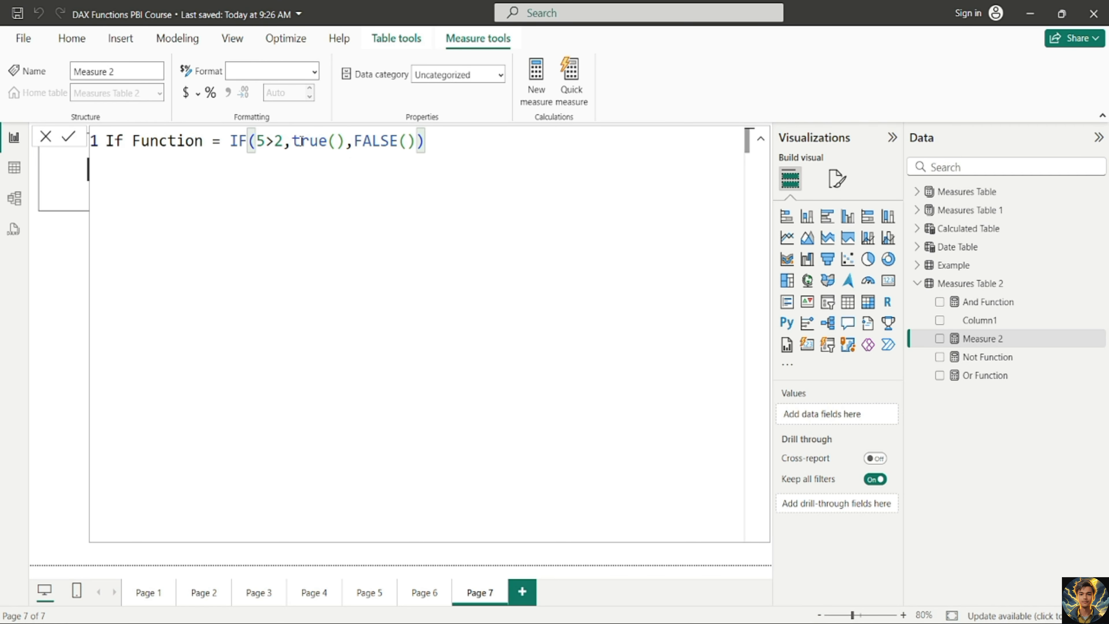
key(Return)
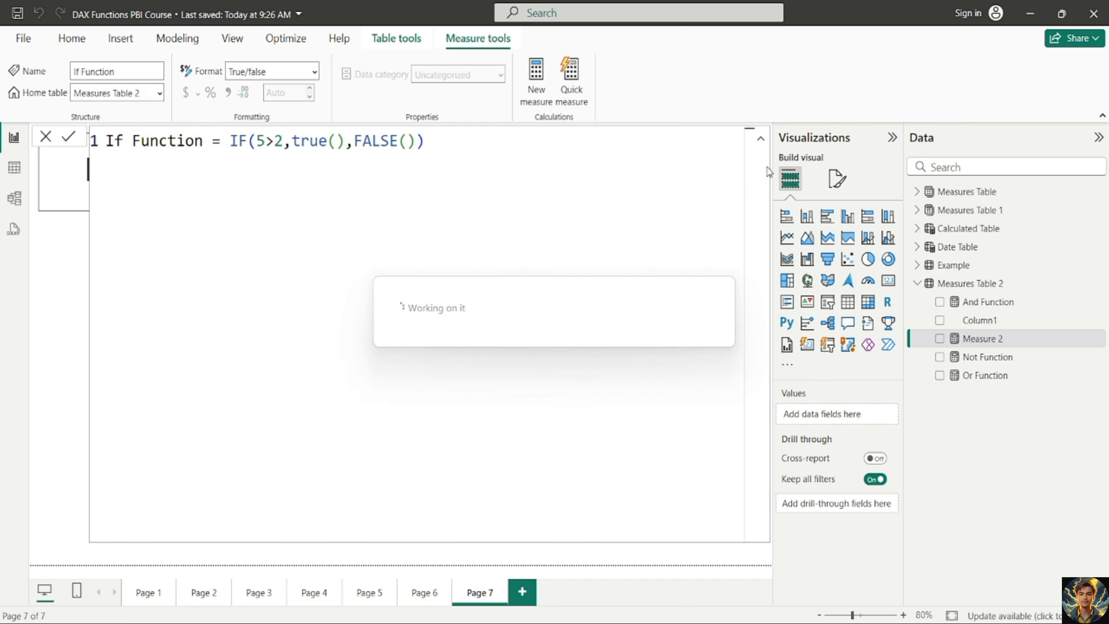
click(761, 143)
click(524, 386)
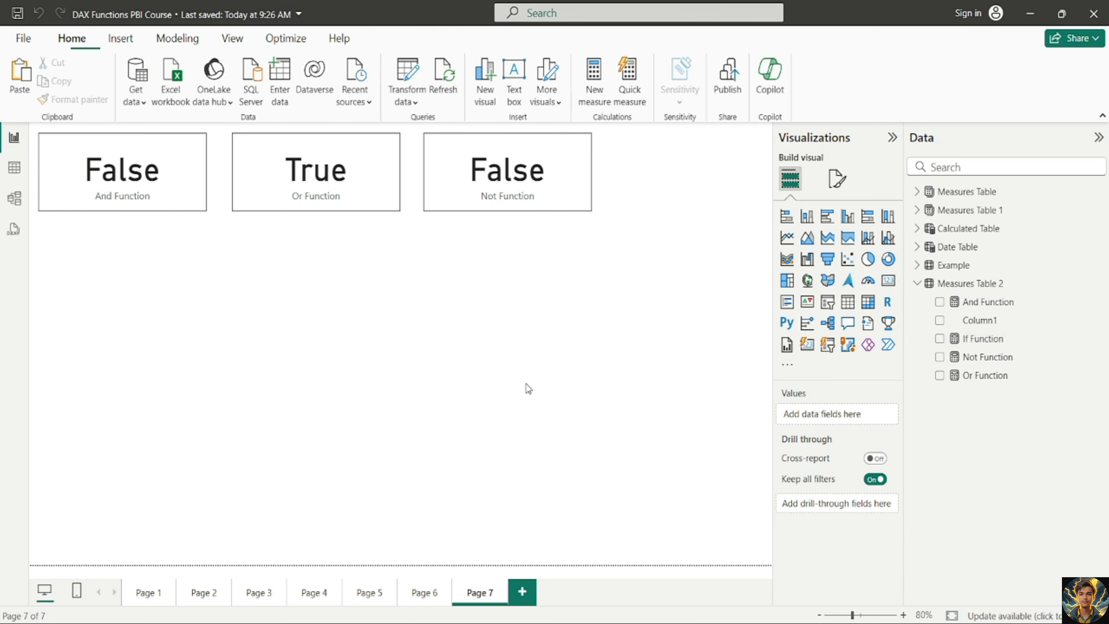
- Duplicate the Not Function card and place the copy at the end of the same row
click(519, 184)
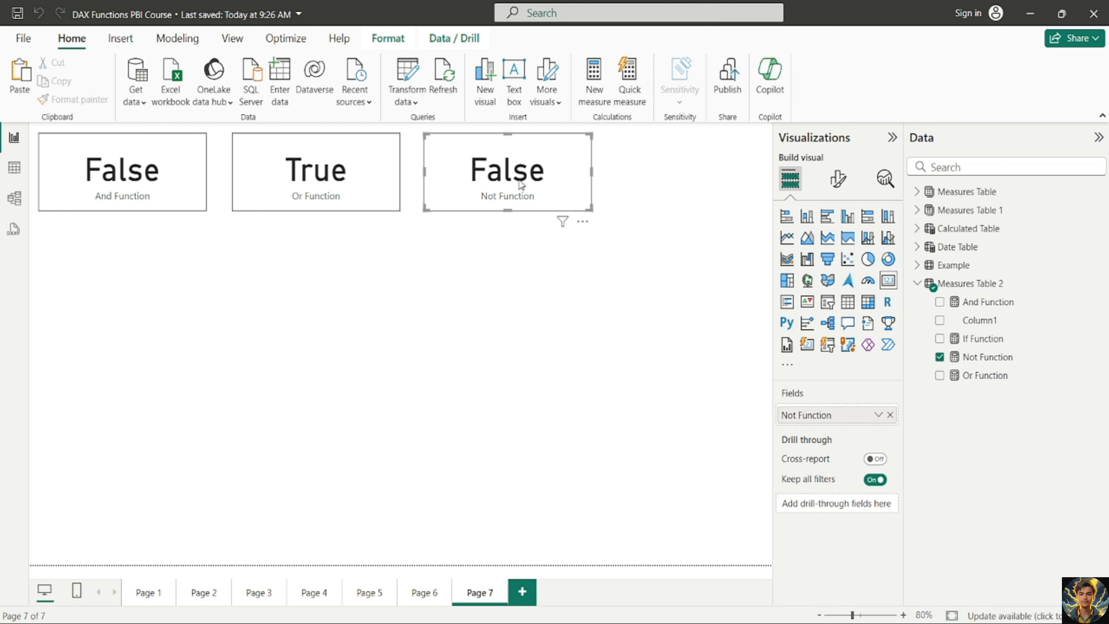
key(ctrl+c)
key(ctrl+v)
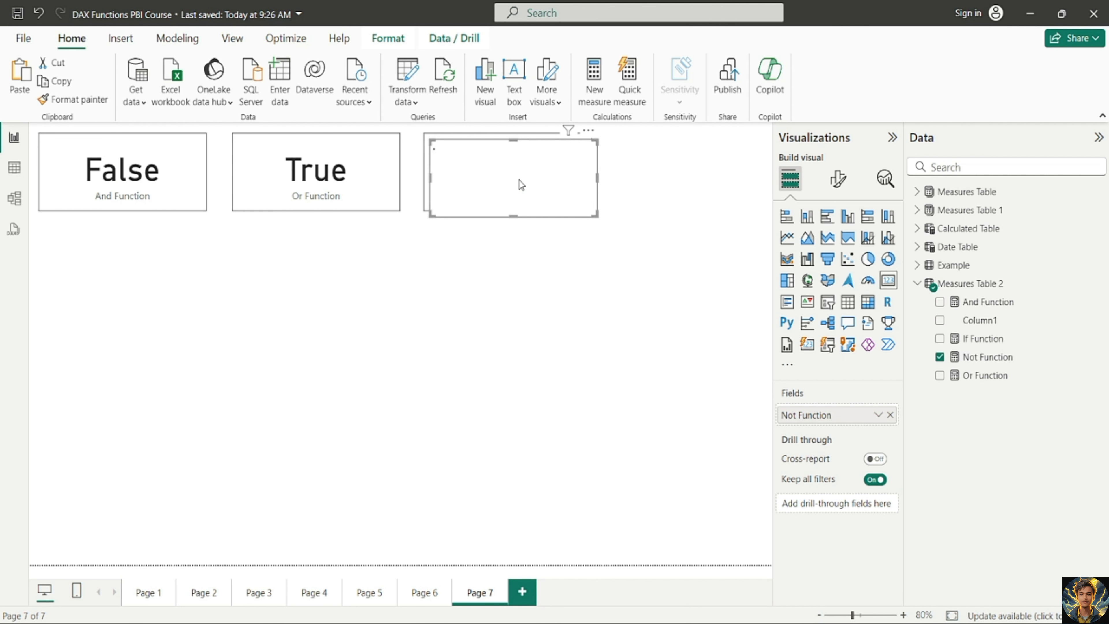
drag(520, 184, 687, 179)
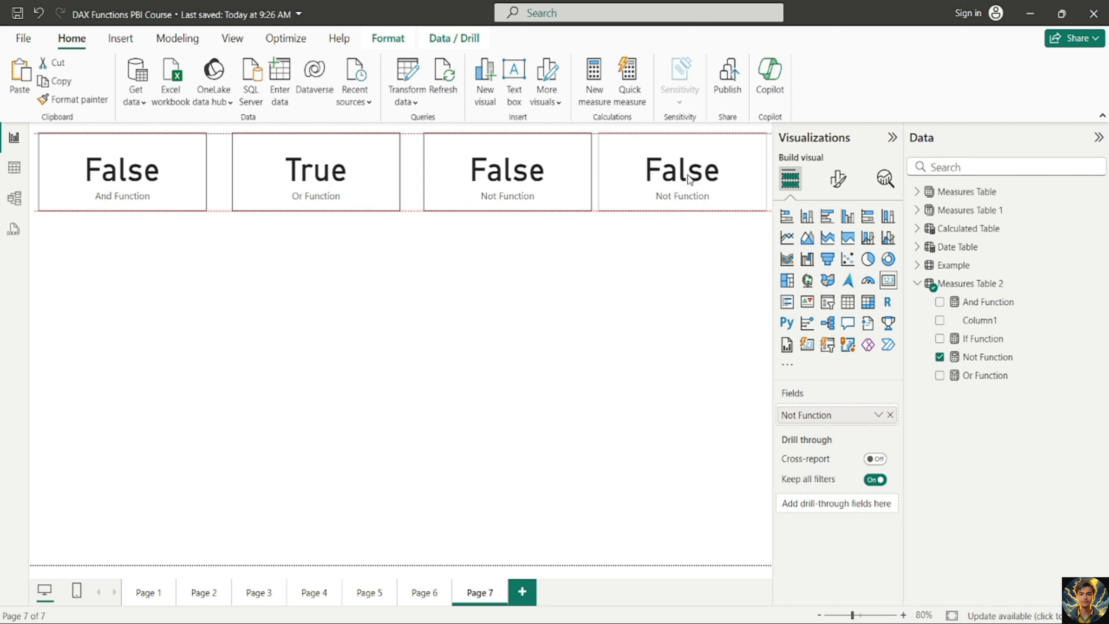
- Shift the Or Function card and the original Not Function card slightly left to even out the row's spacing
drag(546, 171, 537, 174)
drag(333, 177, 326, 177)
drag(498, 175, 494, 175)
- Replace the Not Function measure in the last card of the row with If Function
click(681, 177)
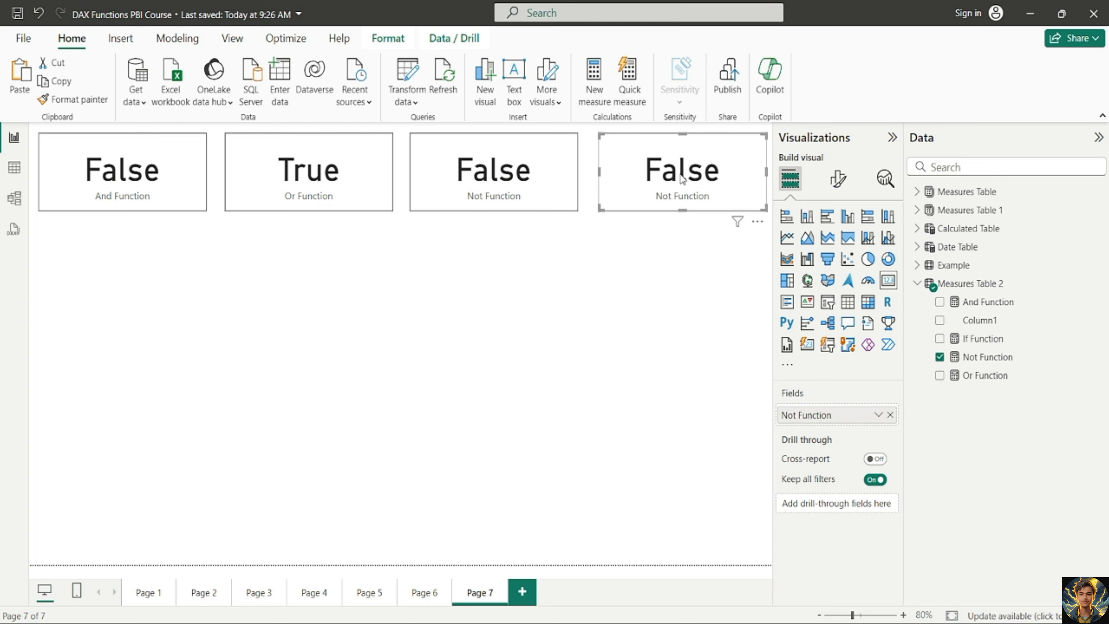
click(890, 415)
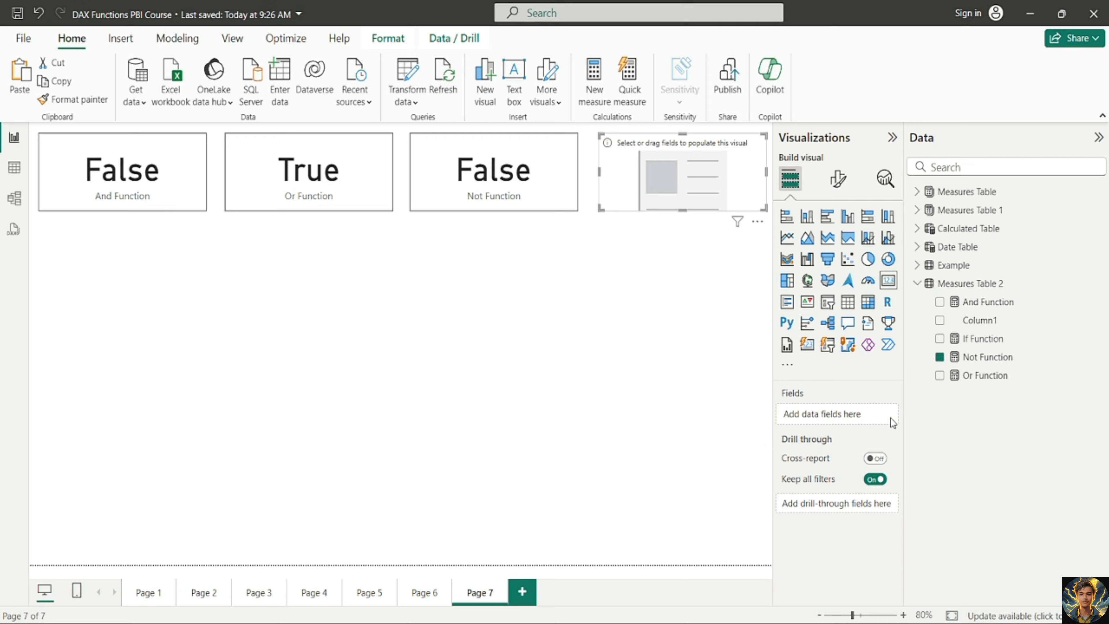
click(939, 339)
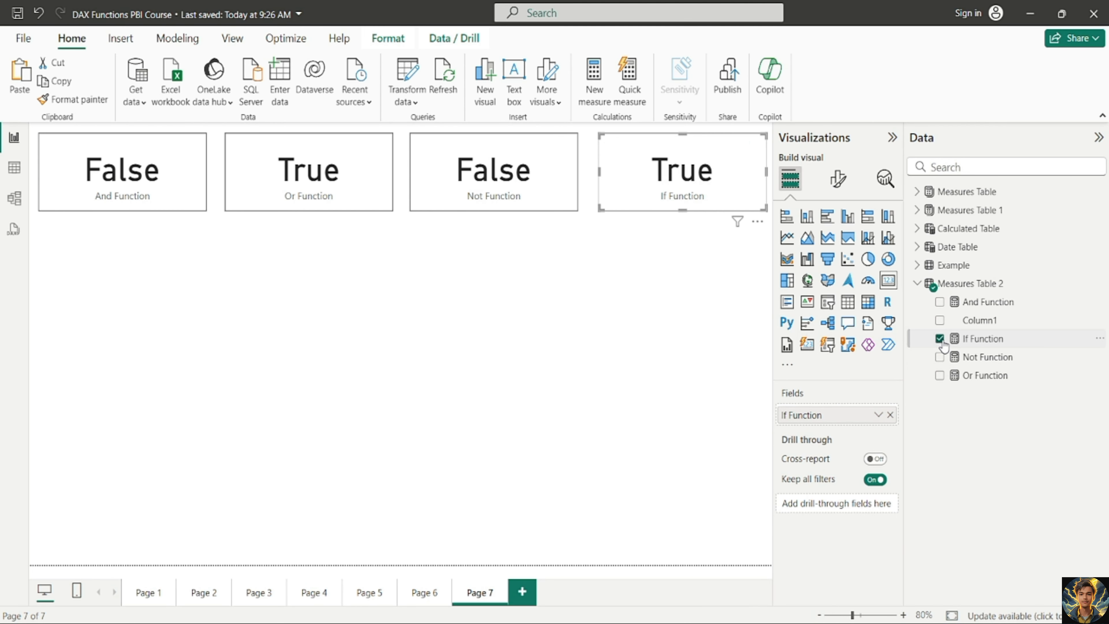
- Edit the If Function measure so it returns the texts "Yes" and "No" instead of true() and FALSE(), and commit the formula
click(998, 344)
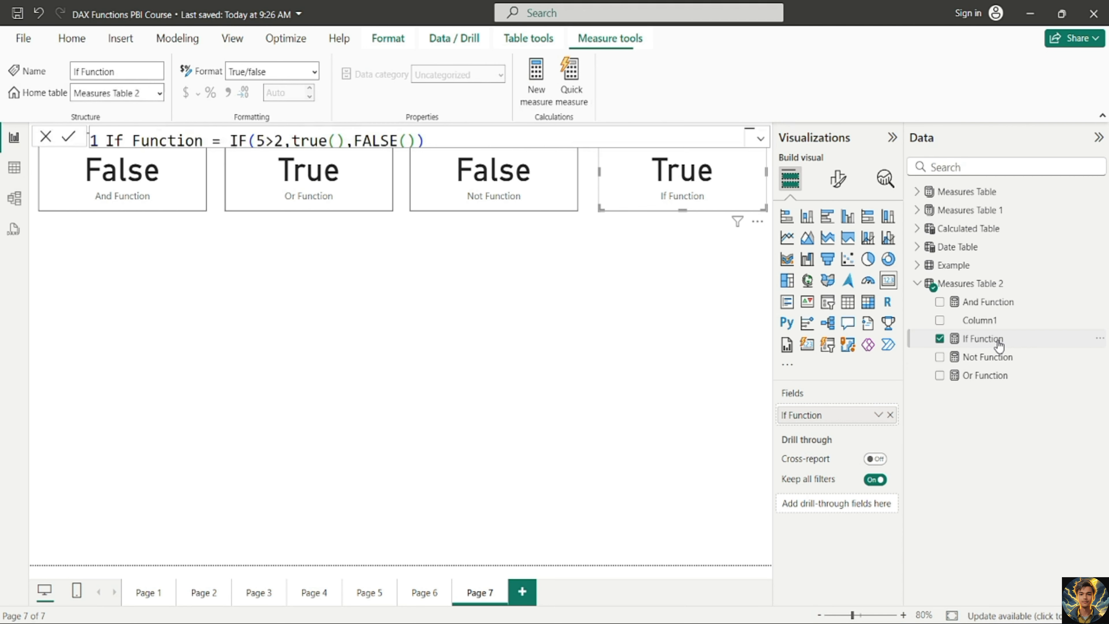
click(438, 142)
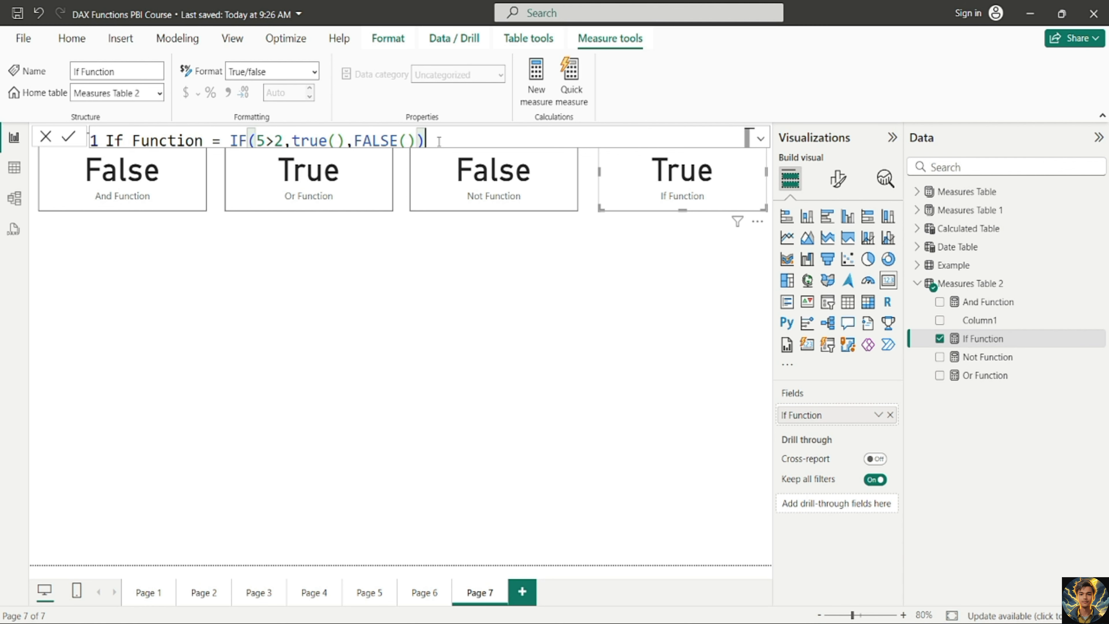
ctrl+scroll(439, 142, down, 2)
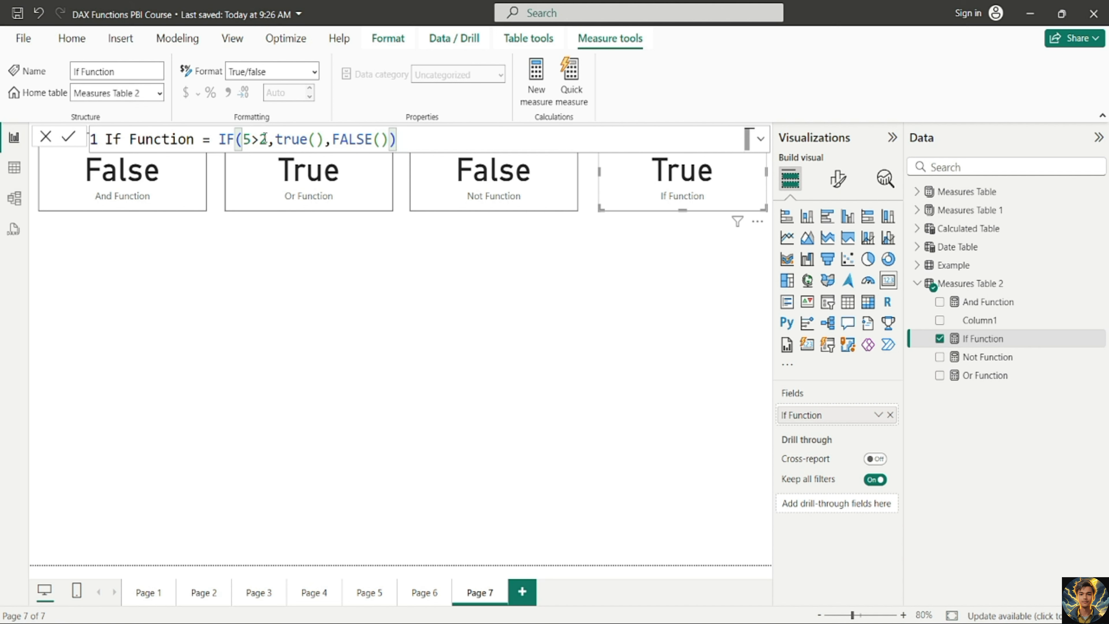
click(389, 139)
key(BackSpace)
key(BackSpace)
key(BackSpace)
key(BackSpace)
key(BackSpace)
key(BackSpace)
key(BackSpace)
key(BackSpace)
key(BackSpace)
key(BackSpace)
key(BackSpace)
key(BackSpace)
key(BackSpace)
key(BackSpace)
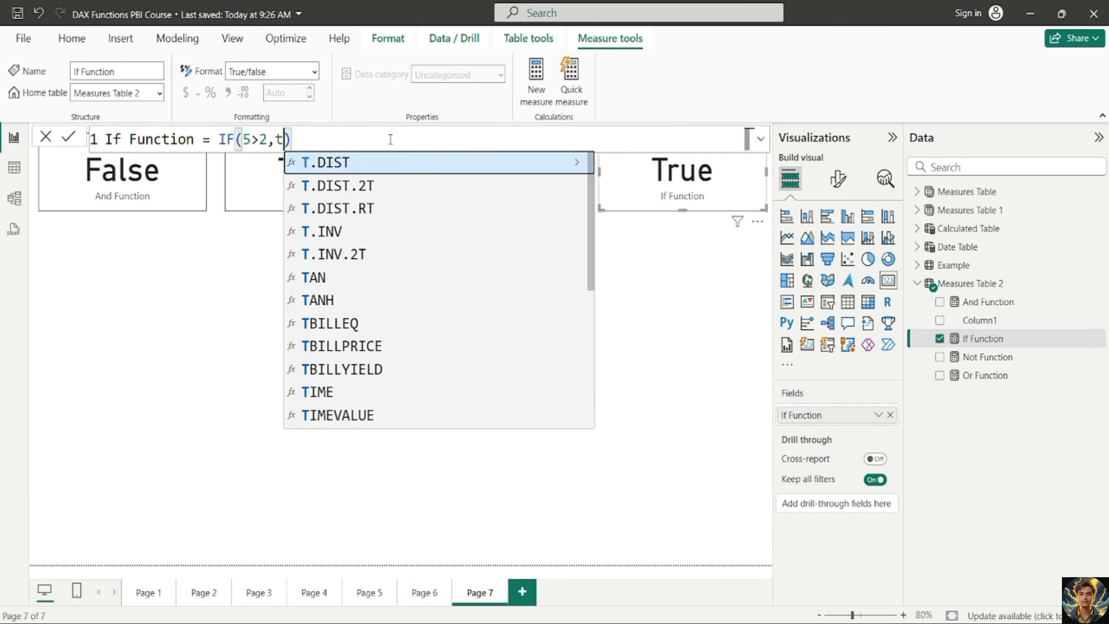
text(")
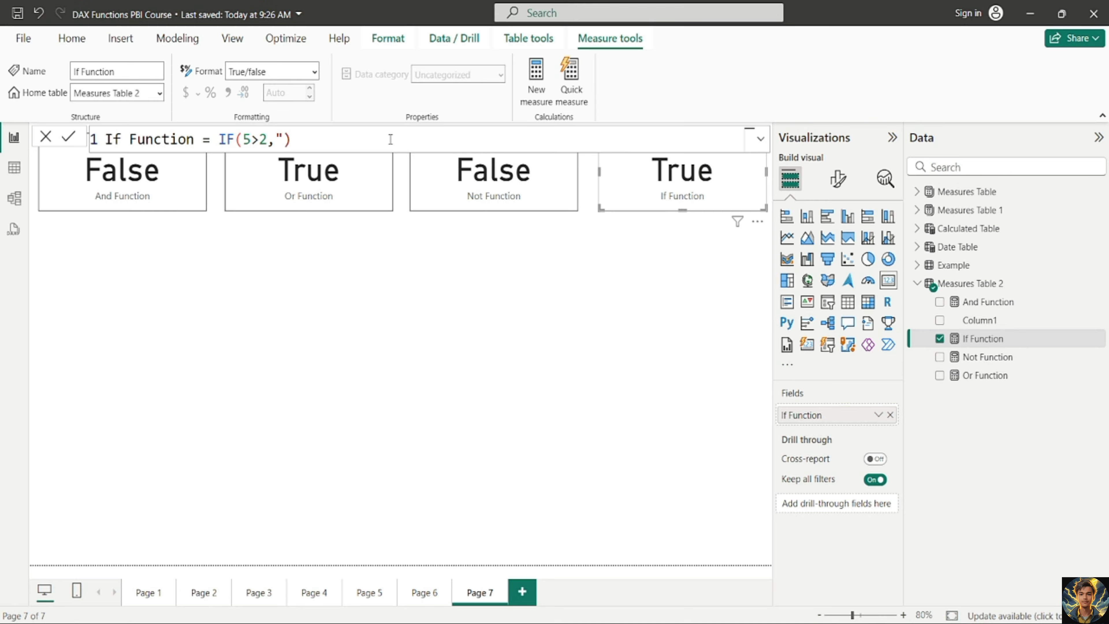
text(Yes",")
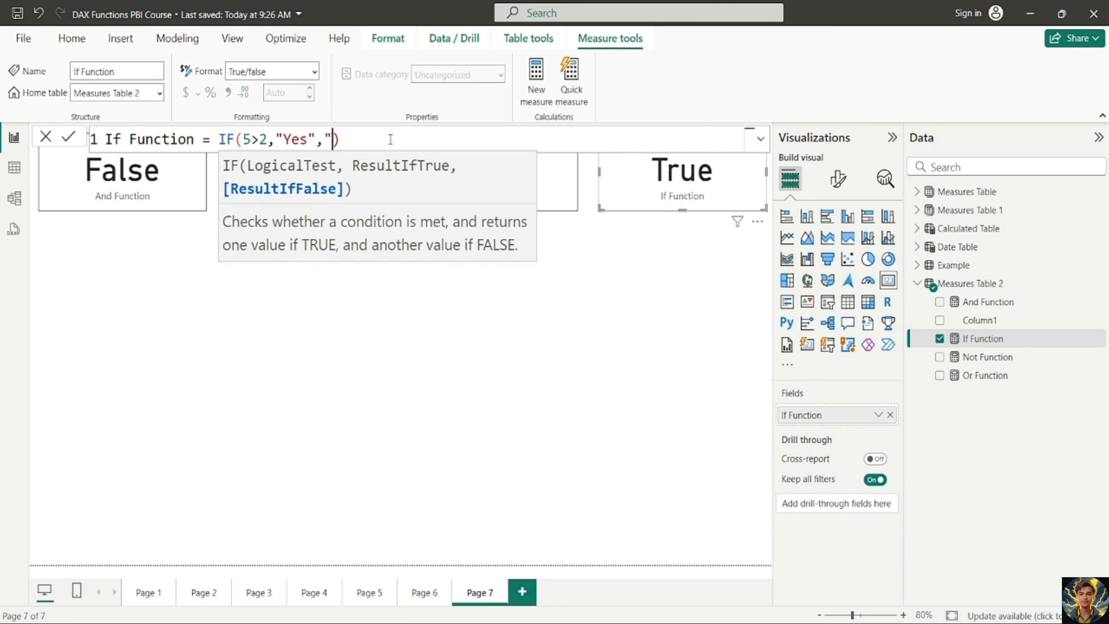
text(No")
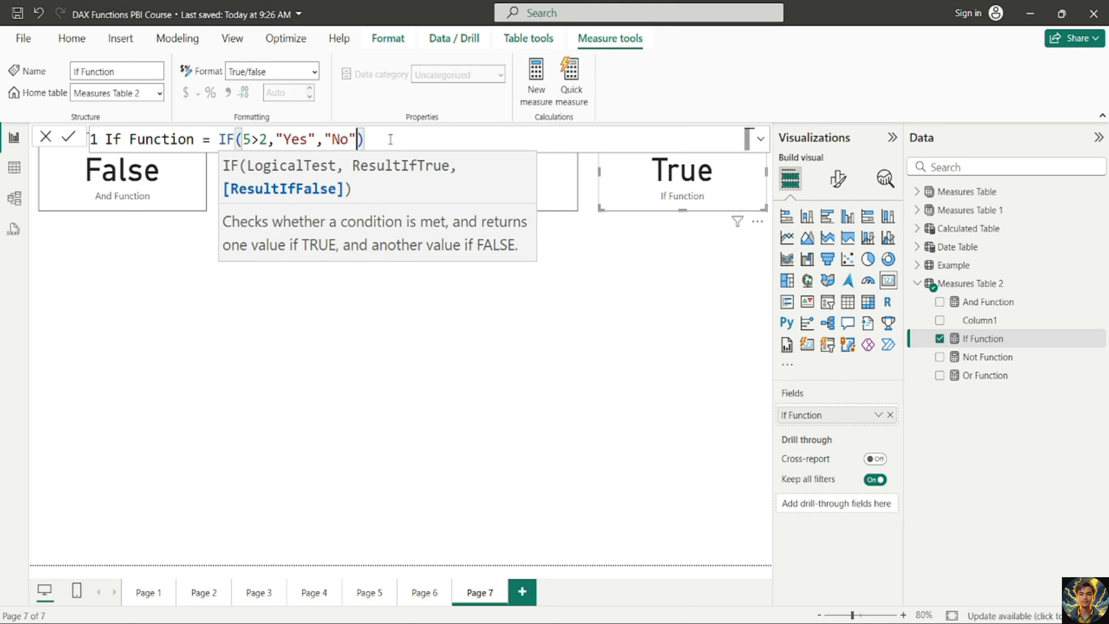
key(Return)
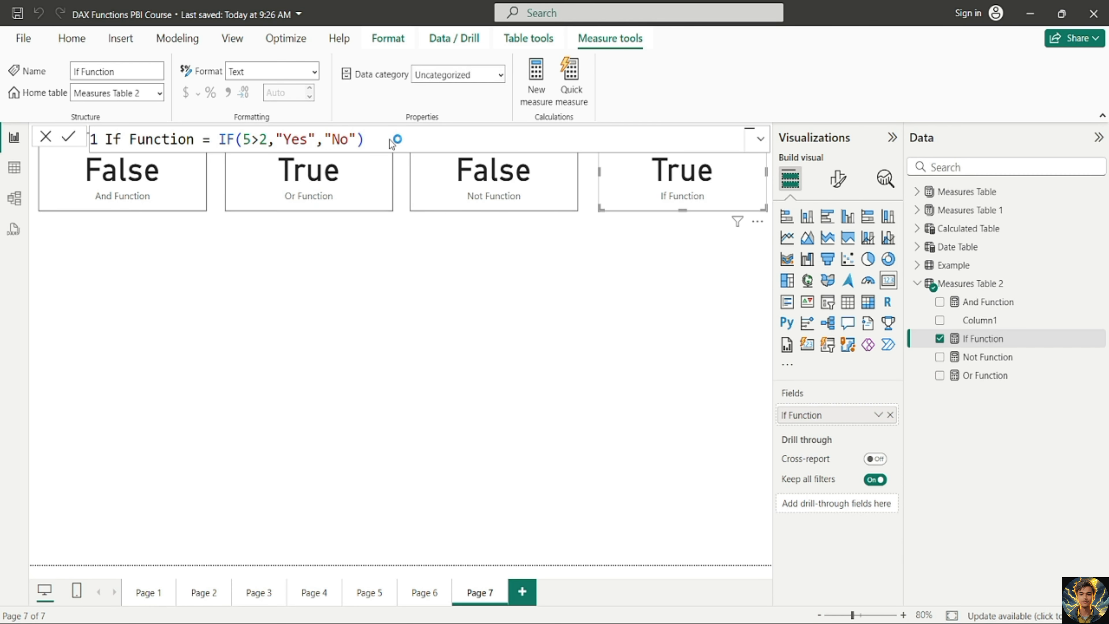
click(640, 375)
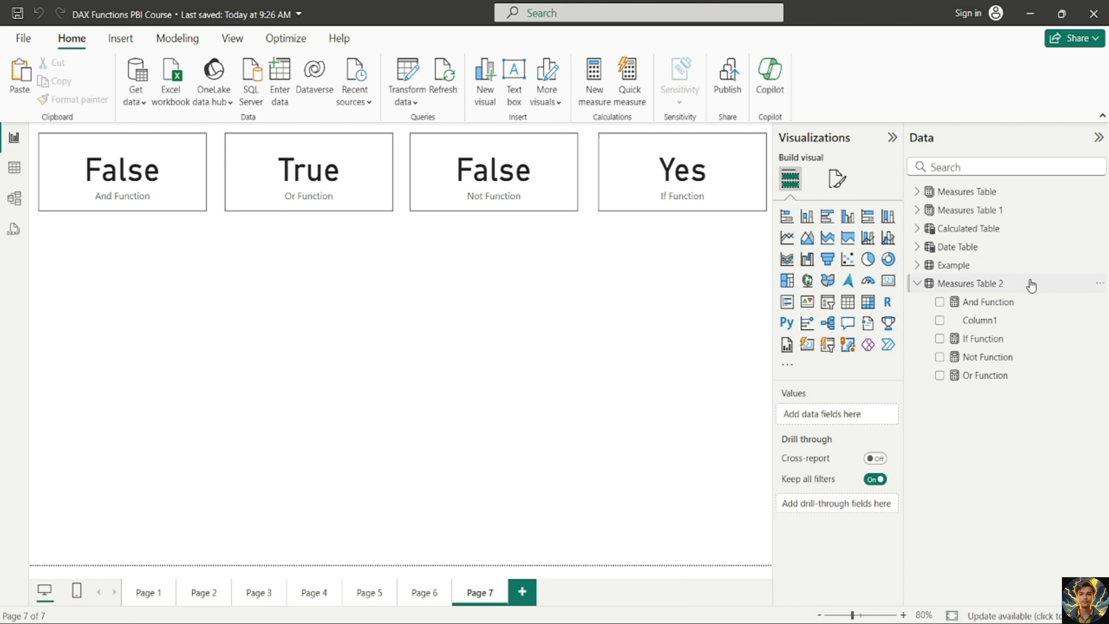
- Create a new measure in Measures Table 2 and name it Datediff Function
click(1039, 284)
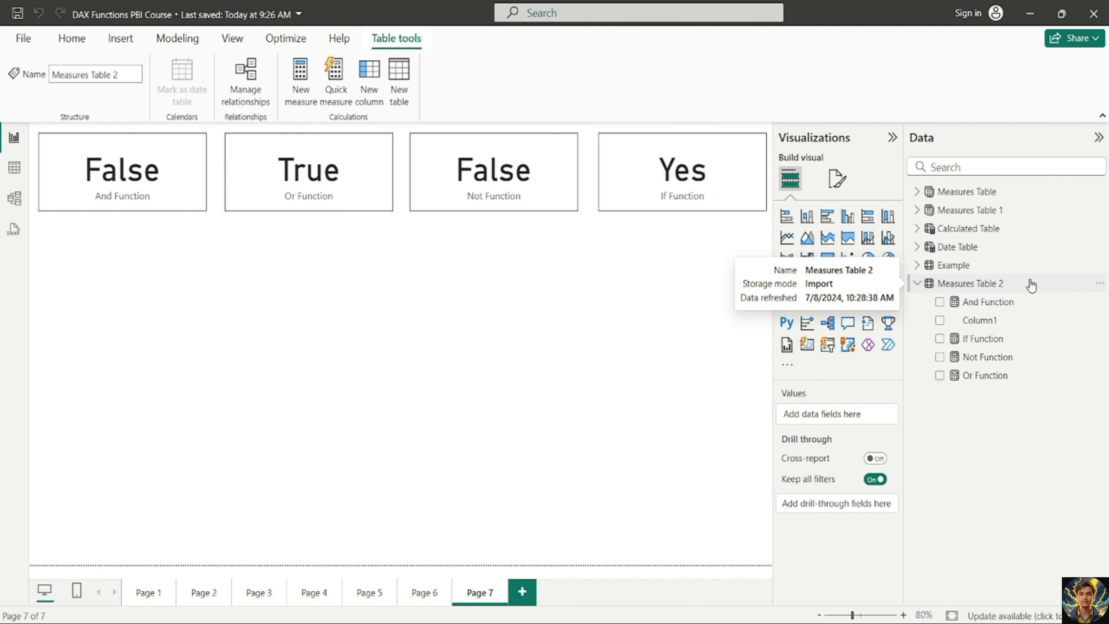
right_click(1031, 285)
click(995, 310)
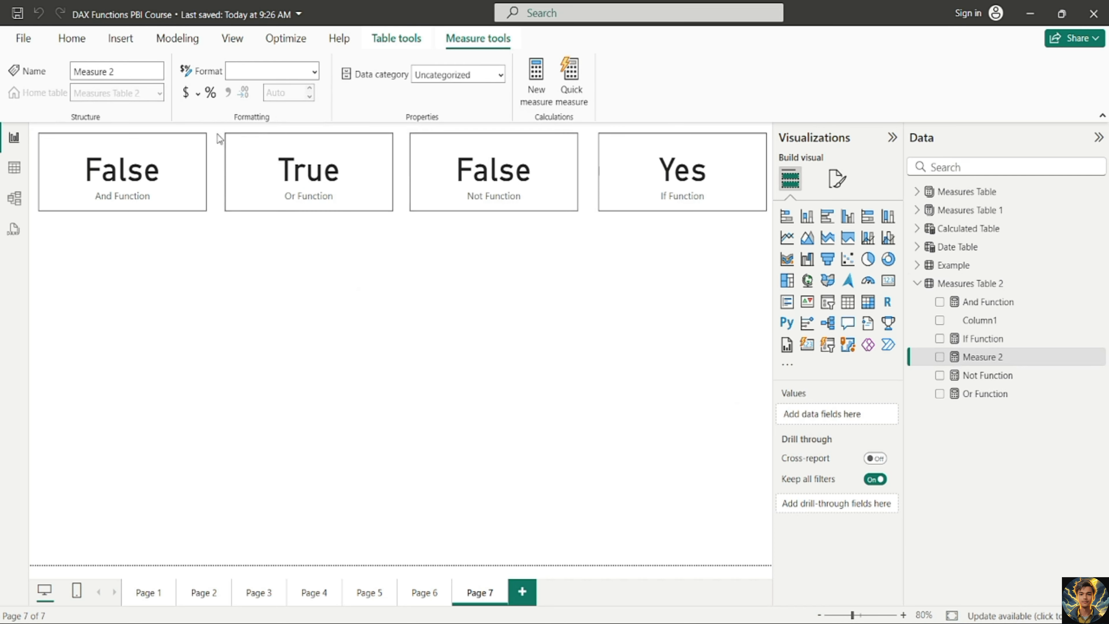
click(207, 134)
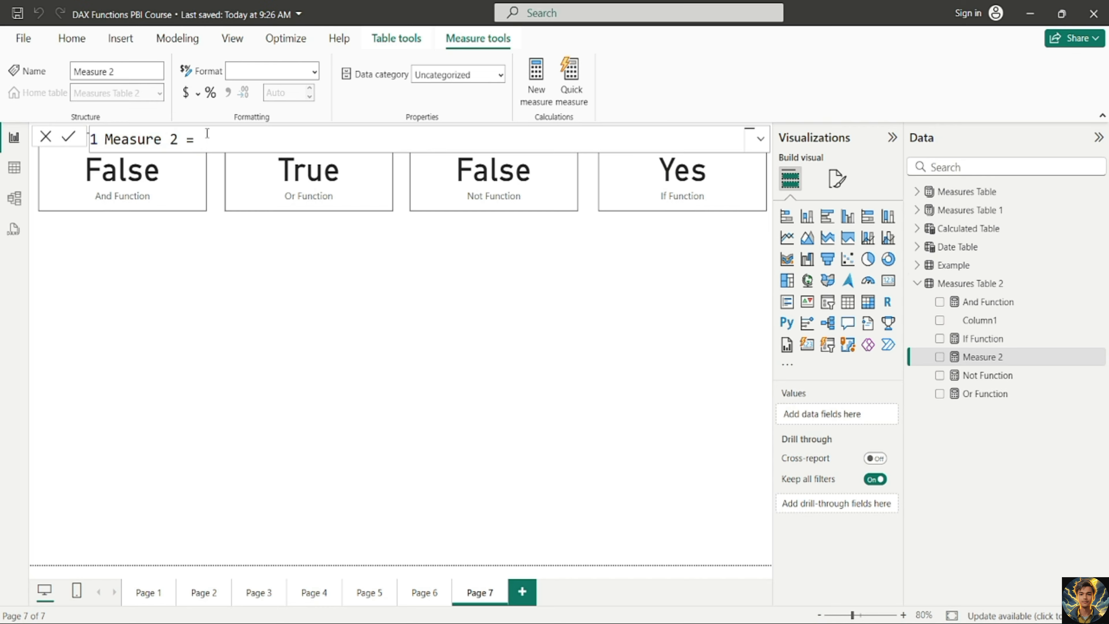
key(Left)
key(Left)
key(shift+Left)
key(shift+Left)
key(shift+Left)
key(shift+Left)
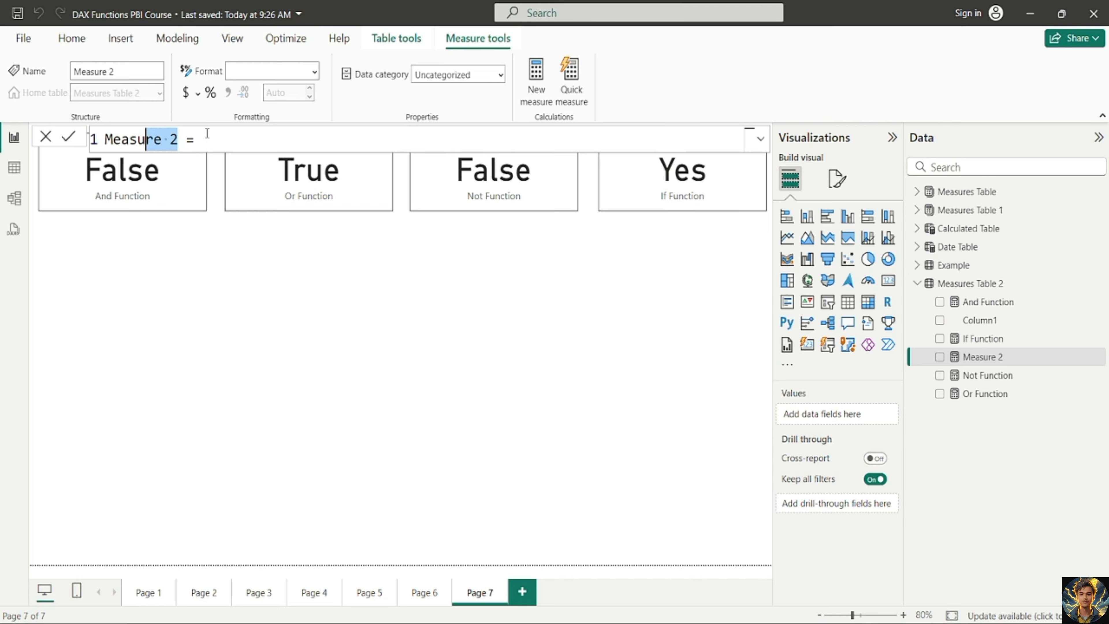
key(shift+Left)
key(shift+Left)
key(shift+Left)
key(shift+Left)
key(shift+Left)
text(Dated)
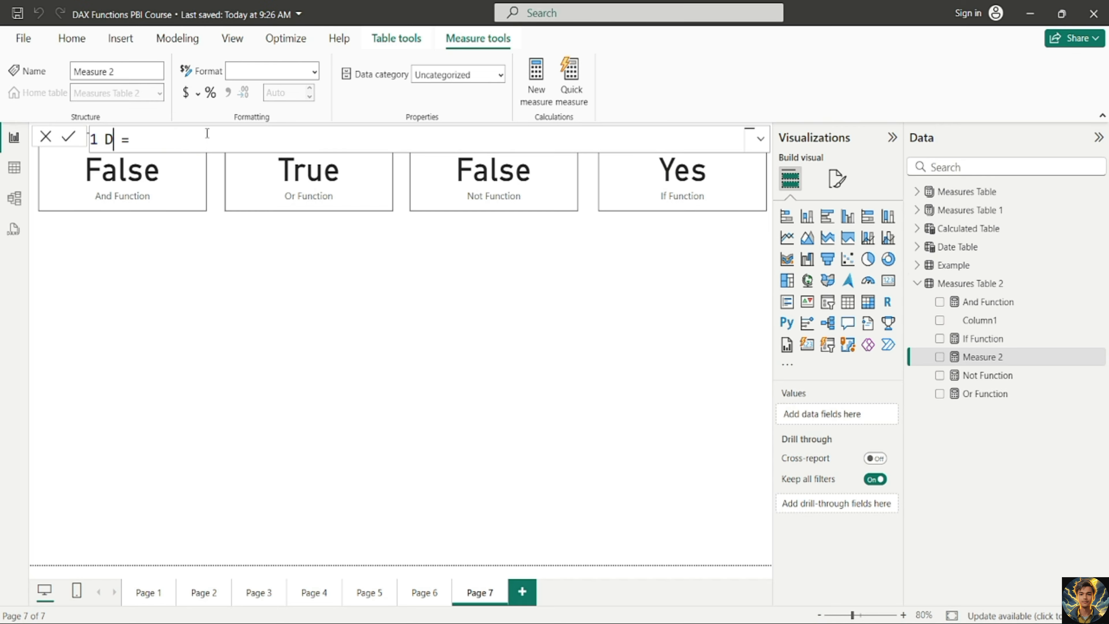
text(iff F)
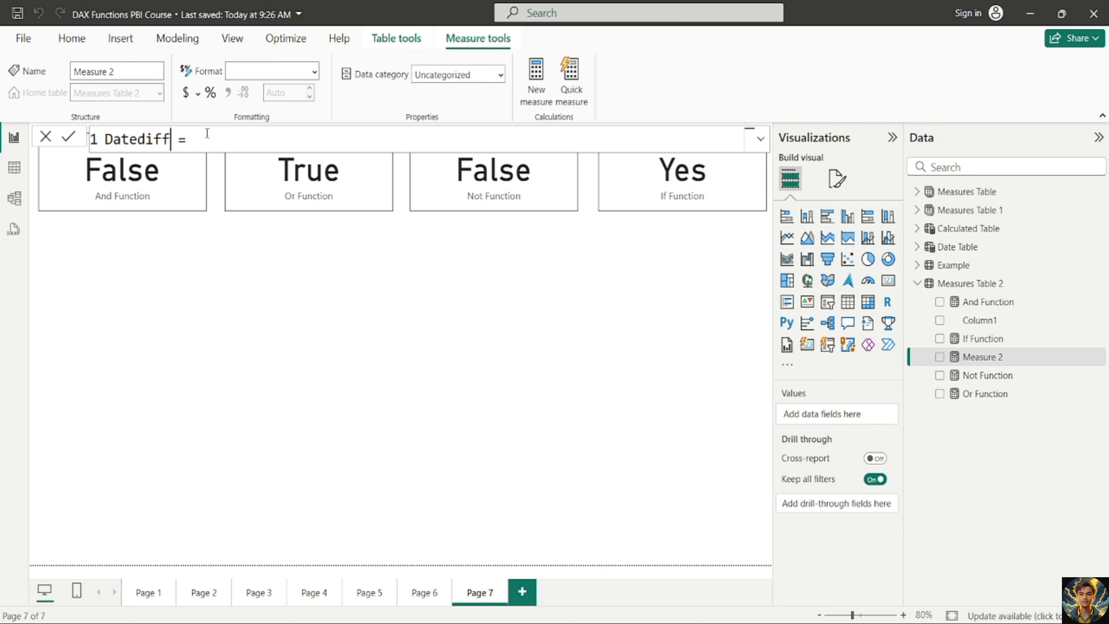
text(unction)
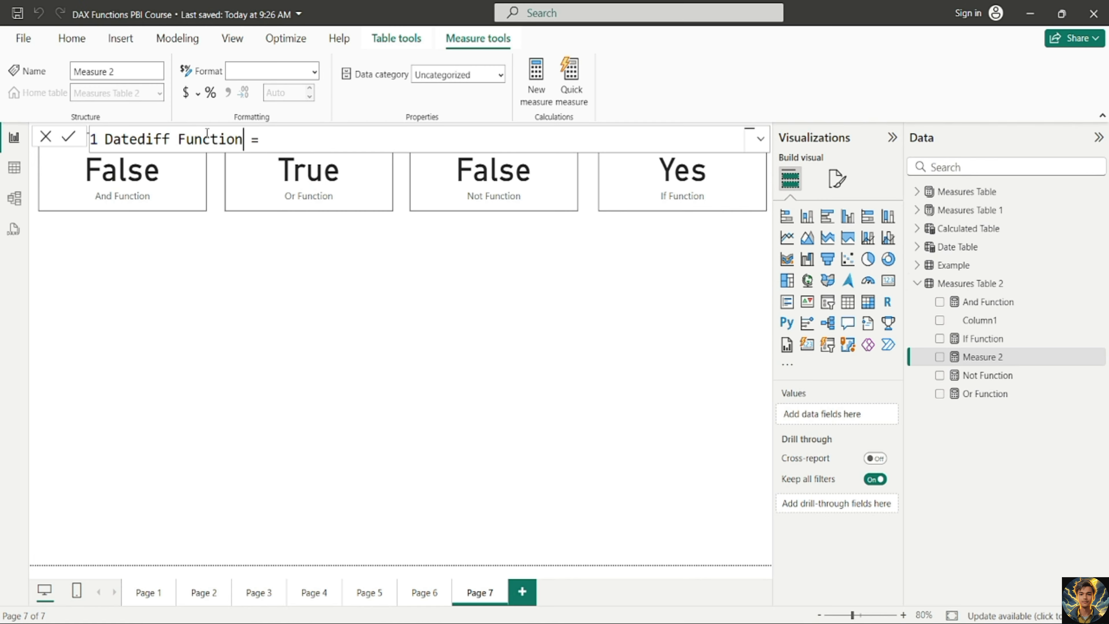
- Begin the measure's formula with DATEDIFF and enter DATE(2022,01,01) as its first date
key(Right)
key(Right)
key(Right)
text(datedif)
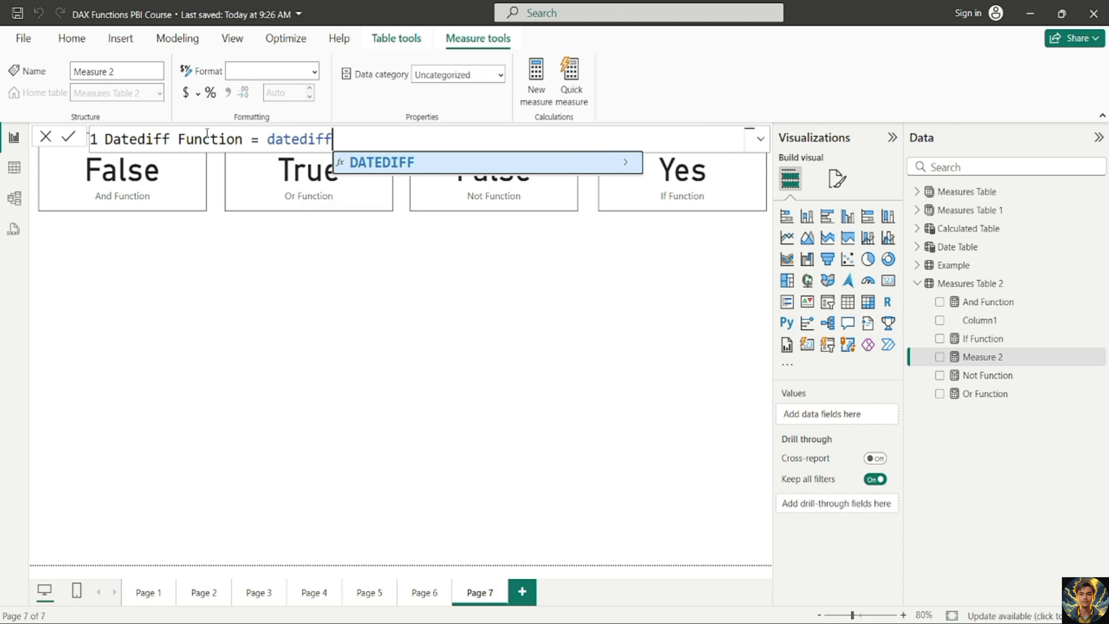
text(f)
key(Tab)
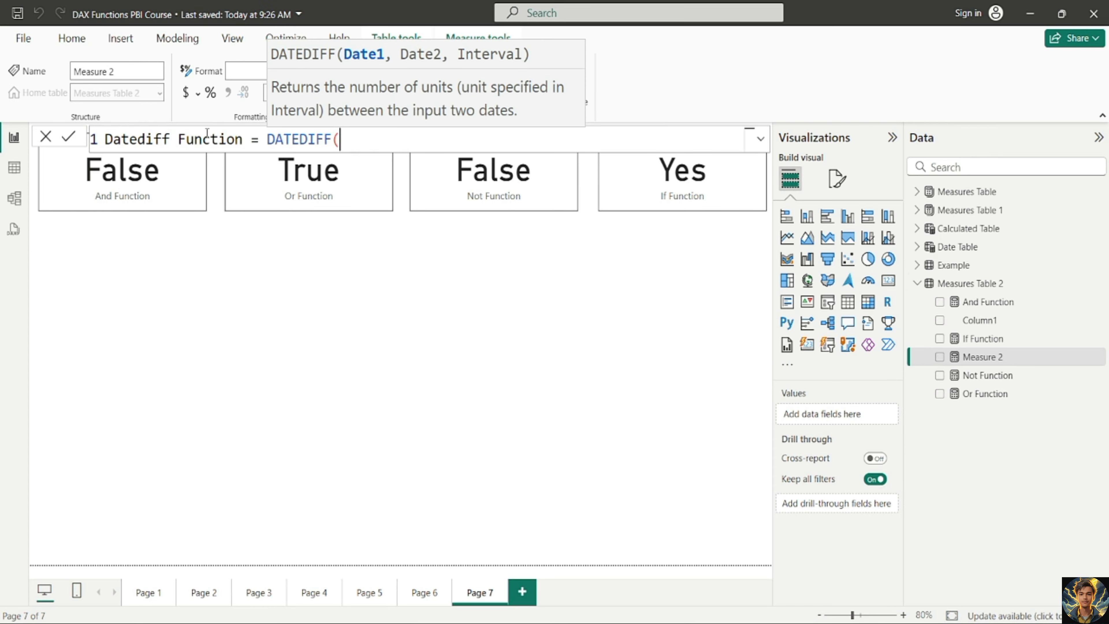
text(date)
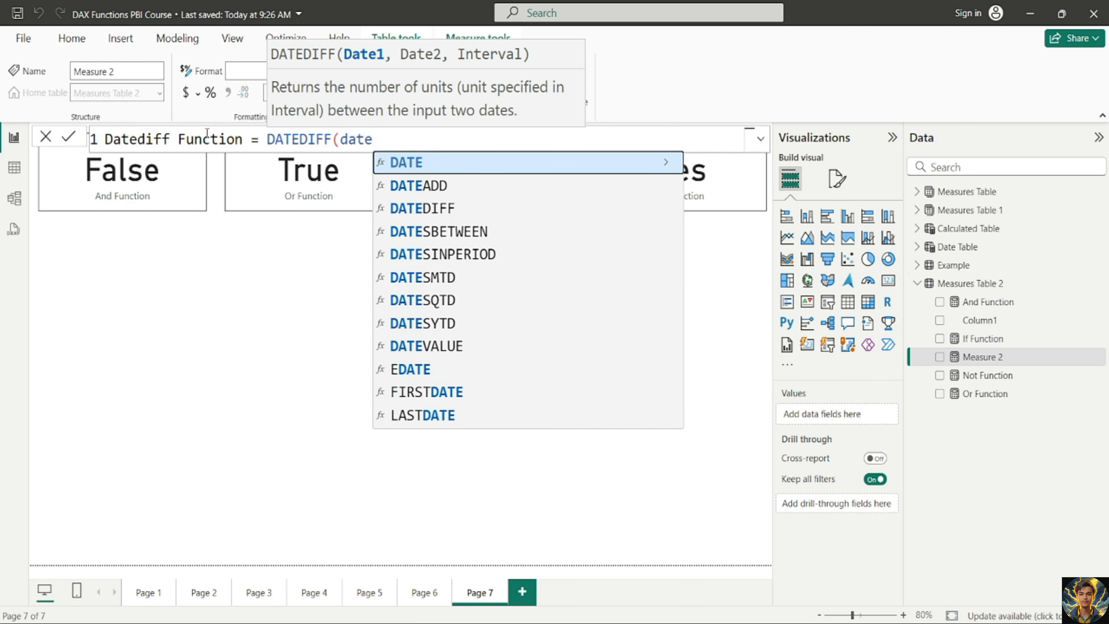
key(Tab)
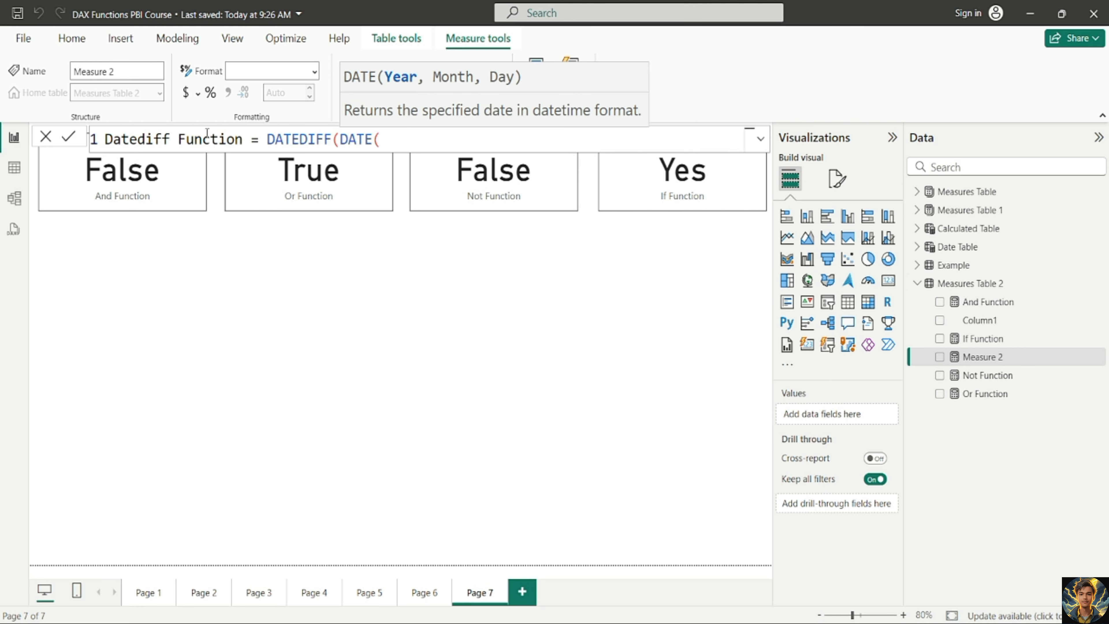
text(2022,01)
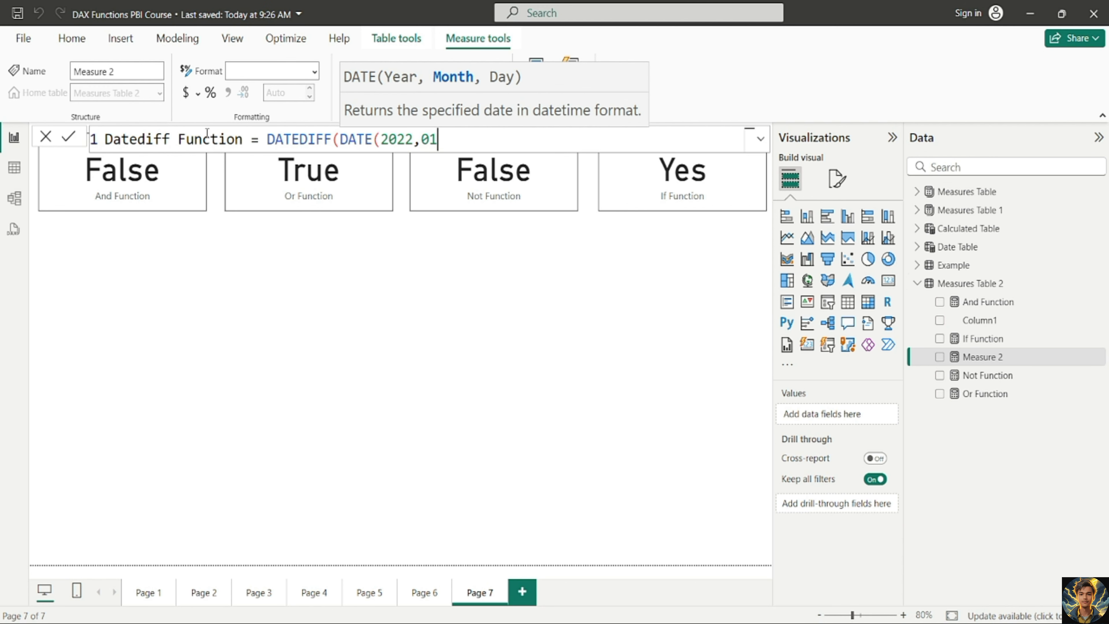
text(,01),)
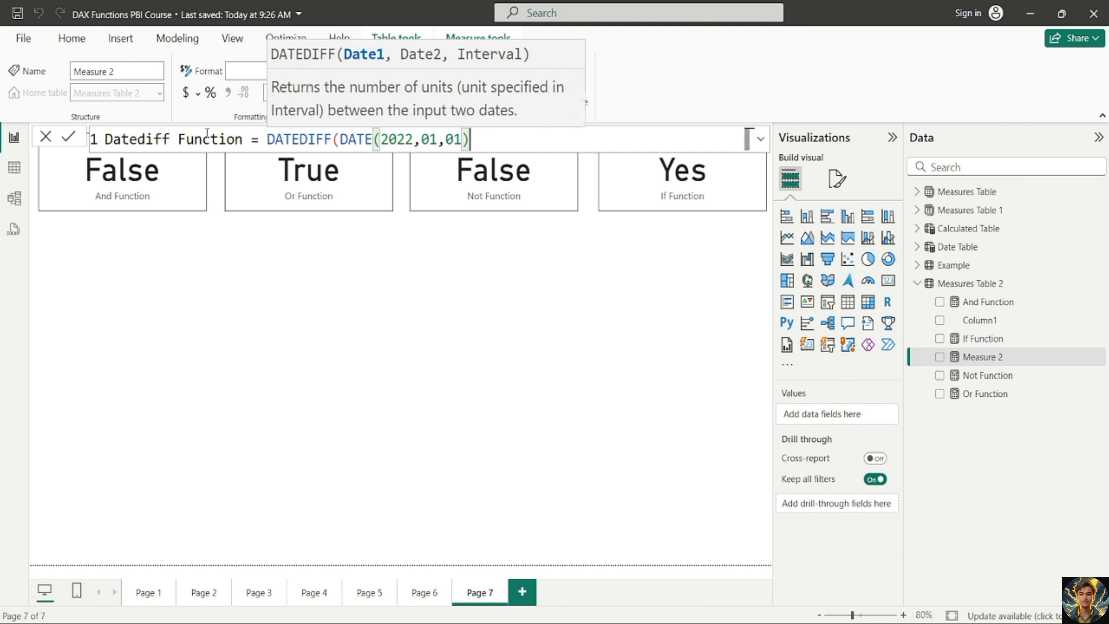
- Enter DATE(2023,01,01) as the second date of the DATEDIFF formula
text(date)
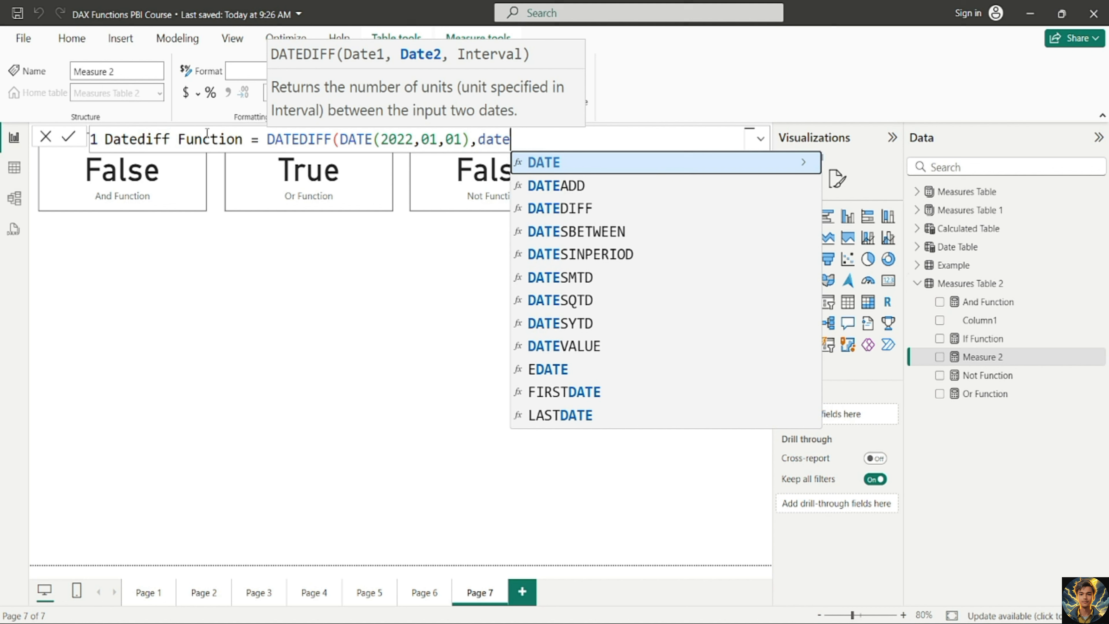
key(Tab)
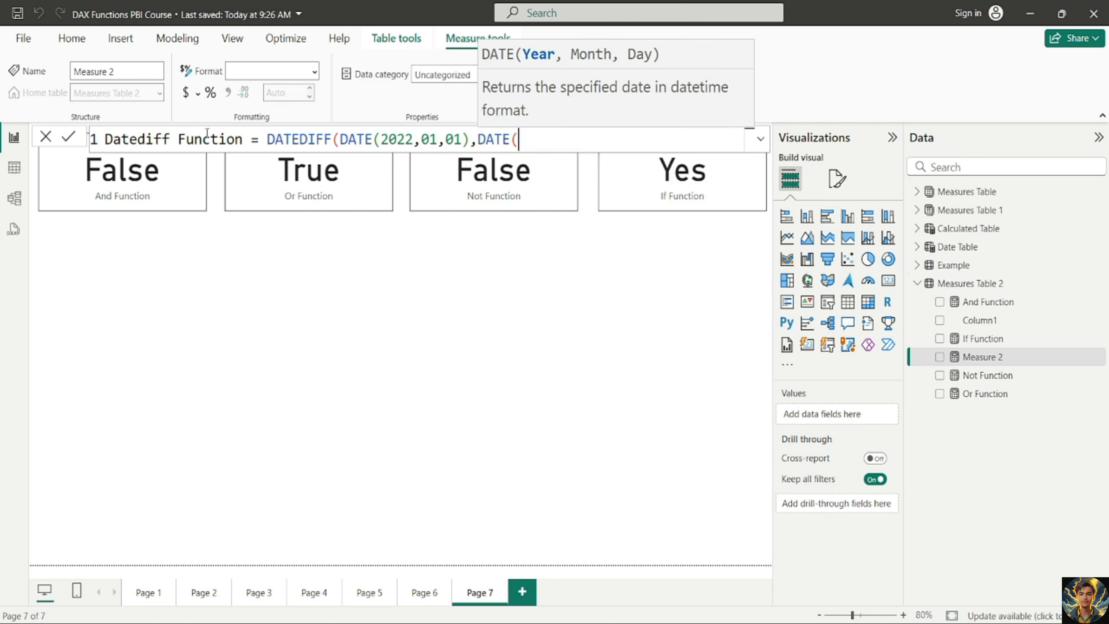
text(2023,)
text(01,01)
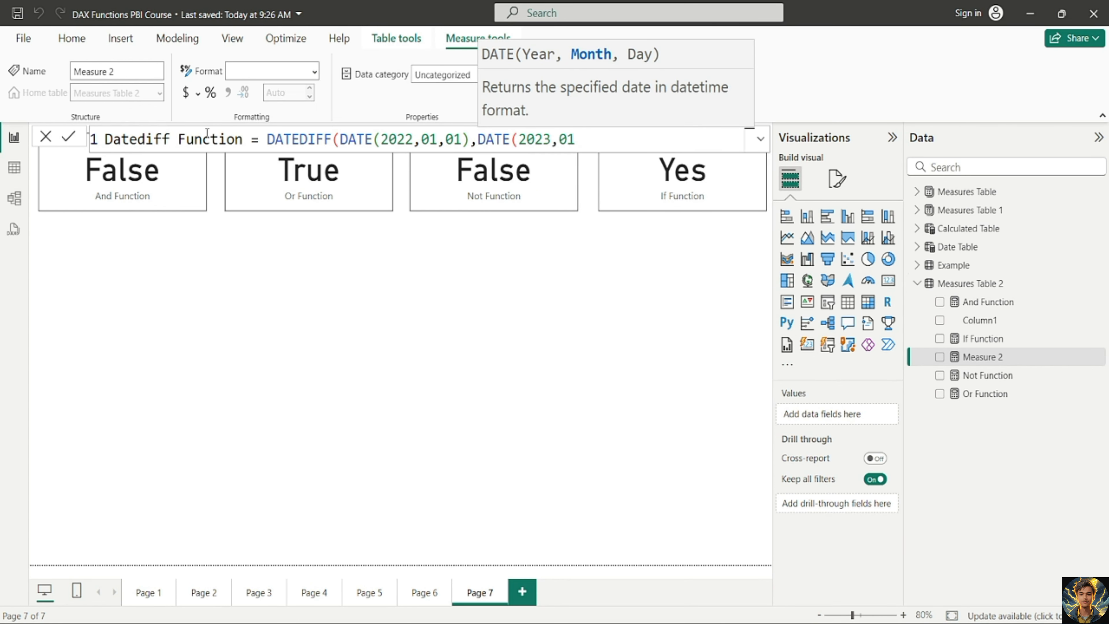
text())
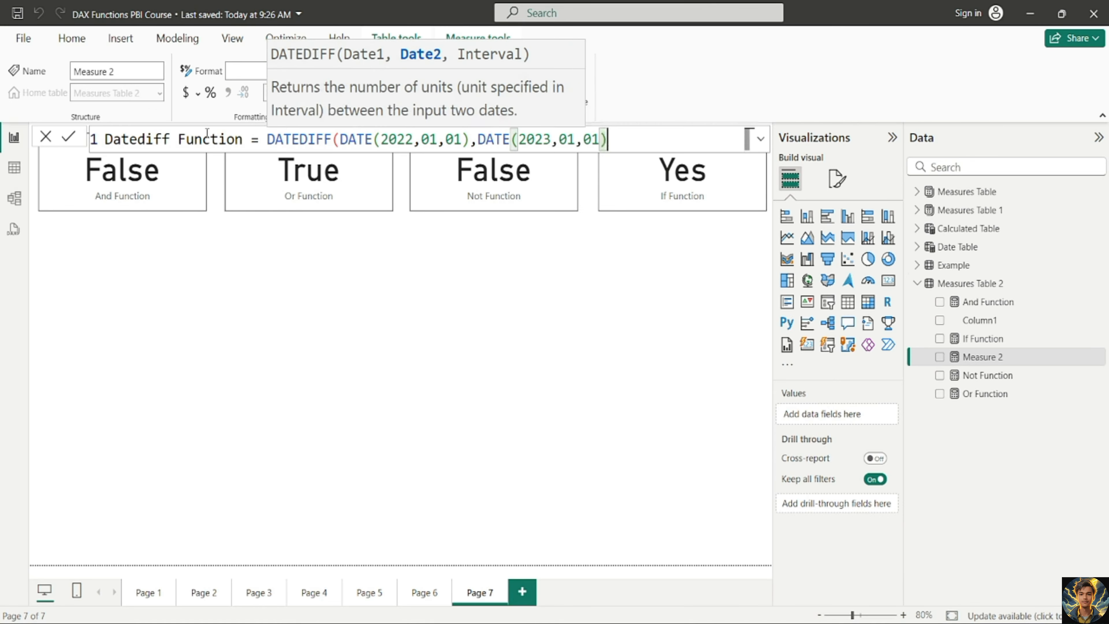
text(,)
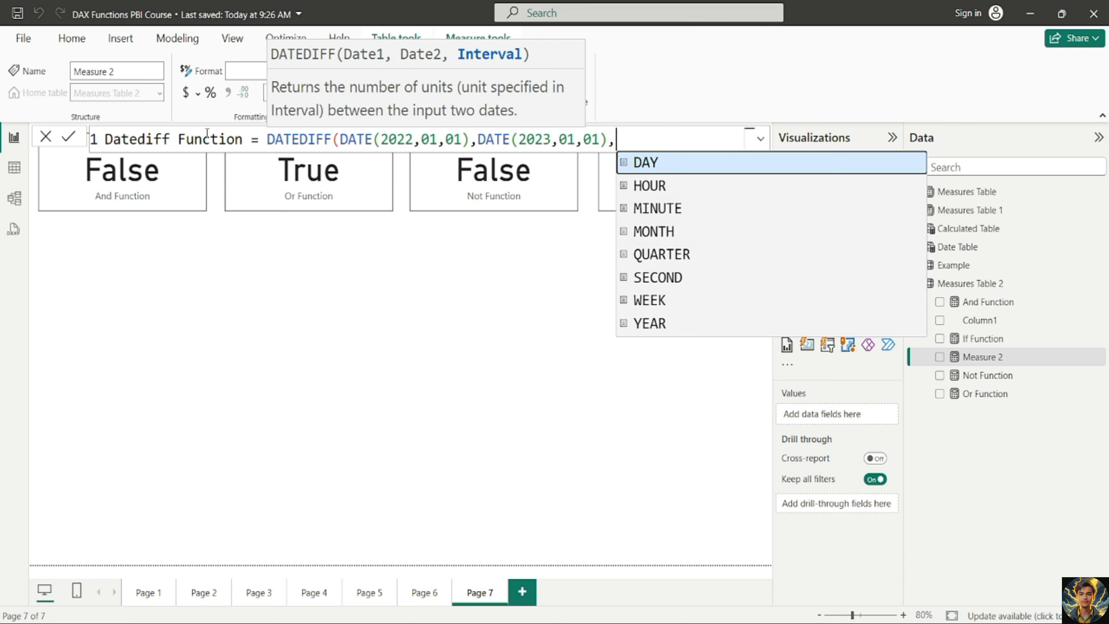
- Choose YEAR as the DATEDIFF interval, close the parenthesis, commit the formula and leave the formula editor
key(Down)
key(Down)
key(Down)
key(Down)
key(Down)
key(Down)
key(Down)
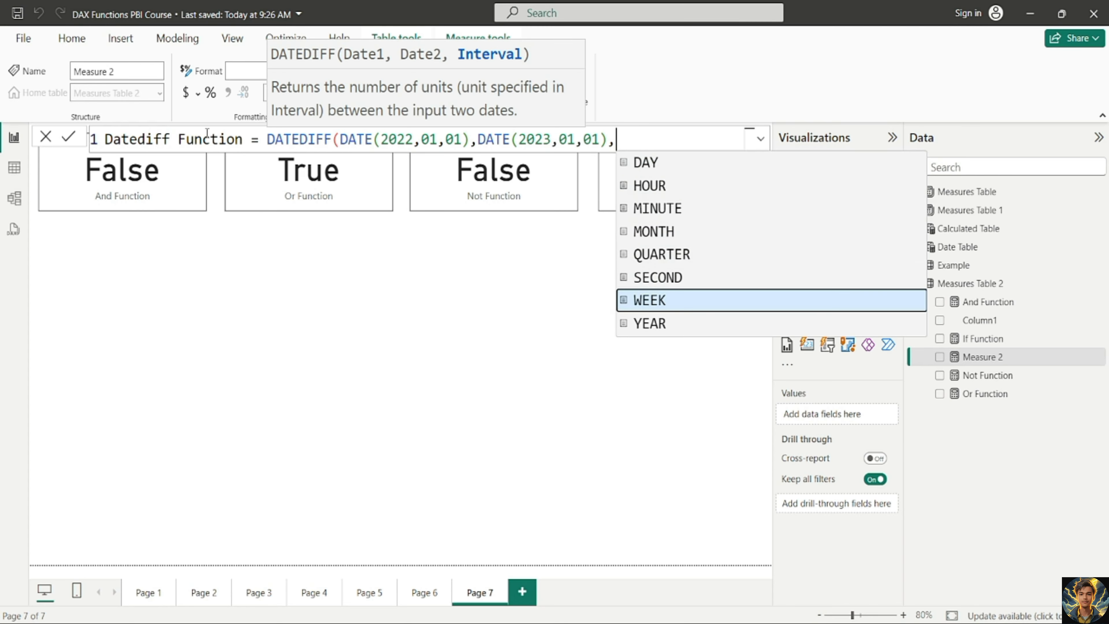
key(Tab)
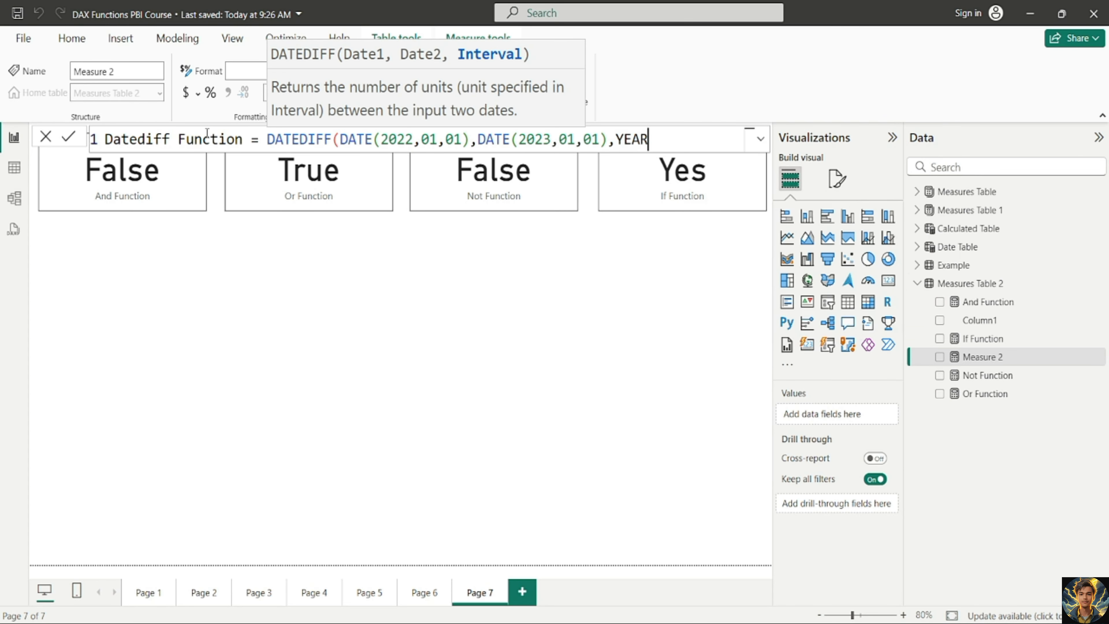
text())
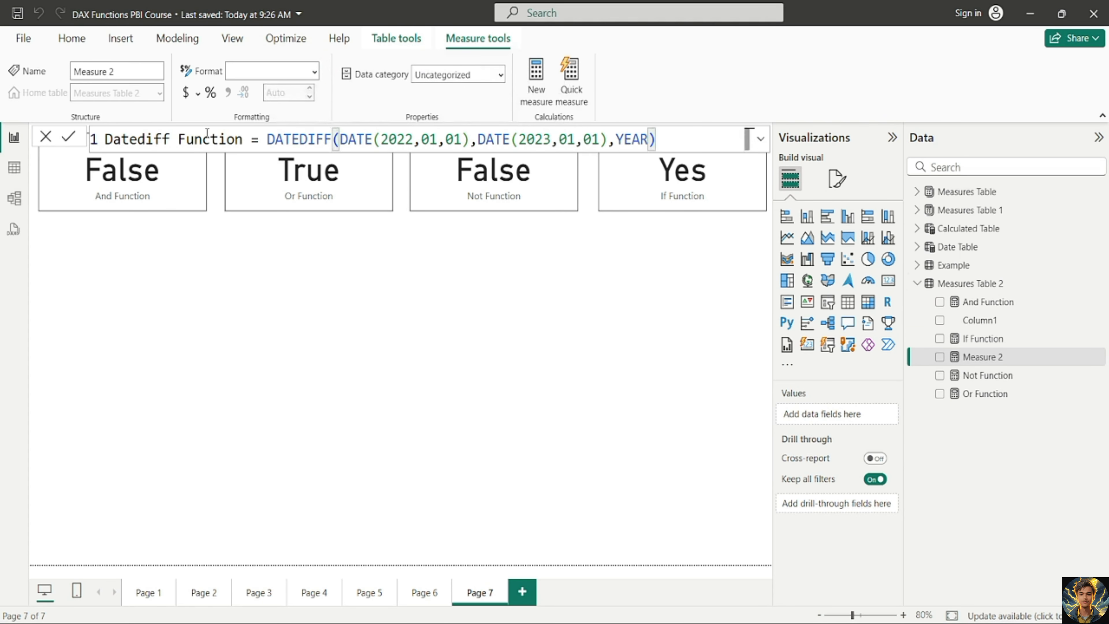
key(Return)
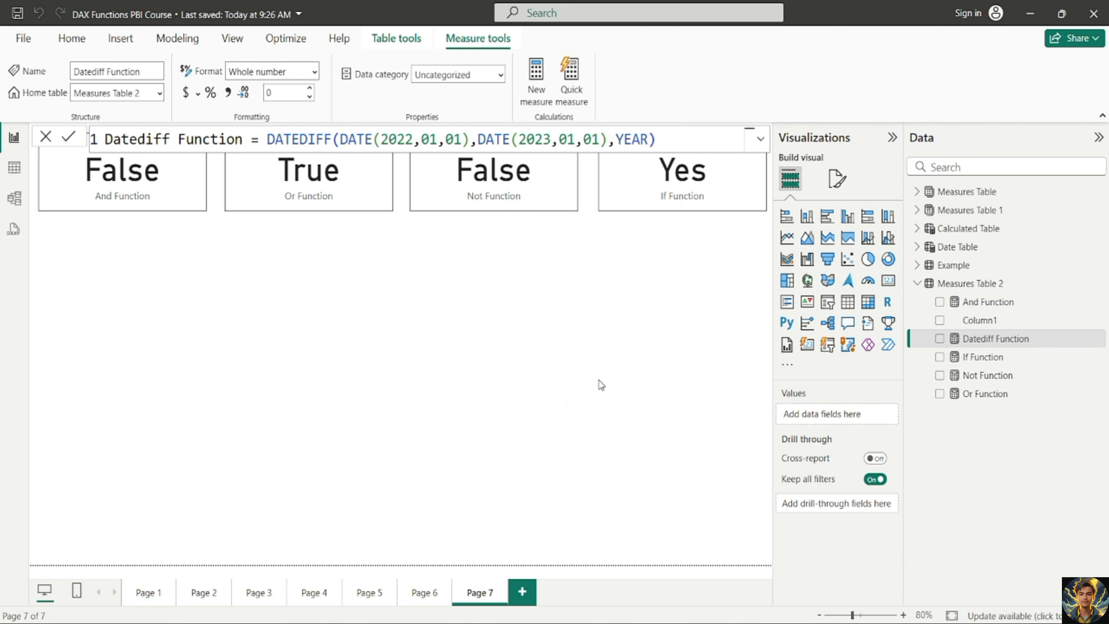
click(505, 327)
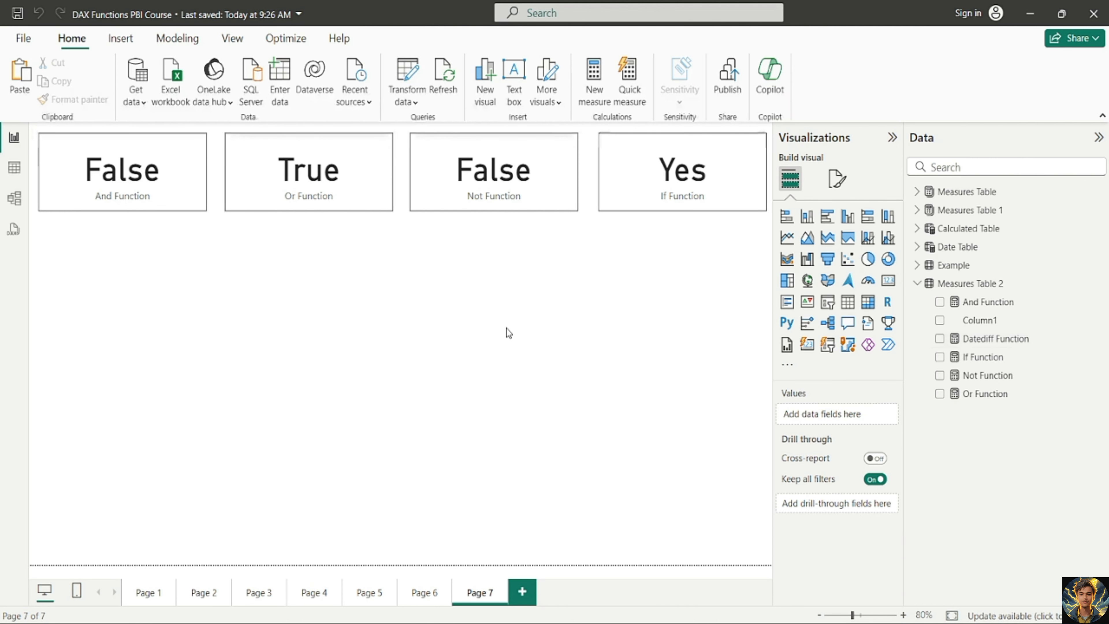
- Duplicate the If Function card, place the copy directly below the And Function card and remove its If Function field
click(634, 188)
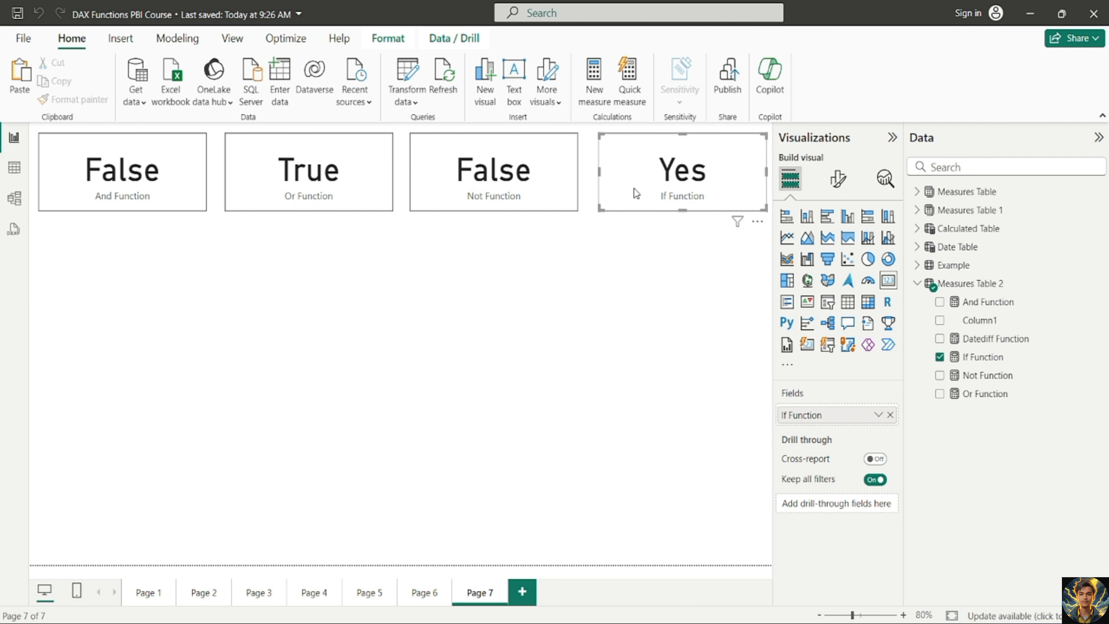
key(ctrl+v)
drag(635, 188, 70, 276)
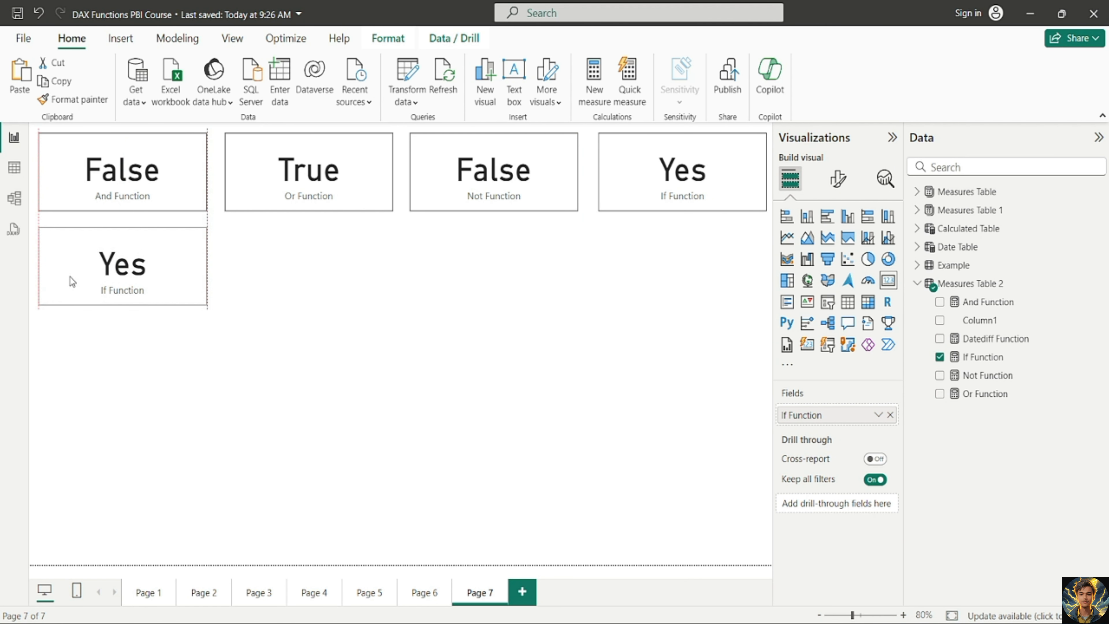
click(889, 416)
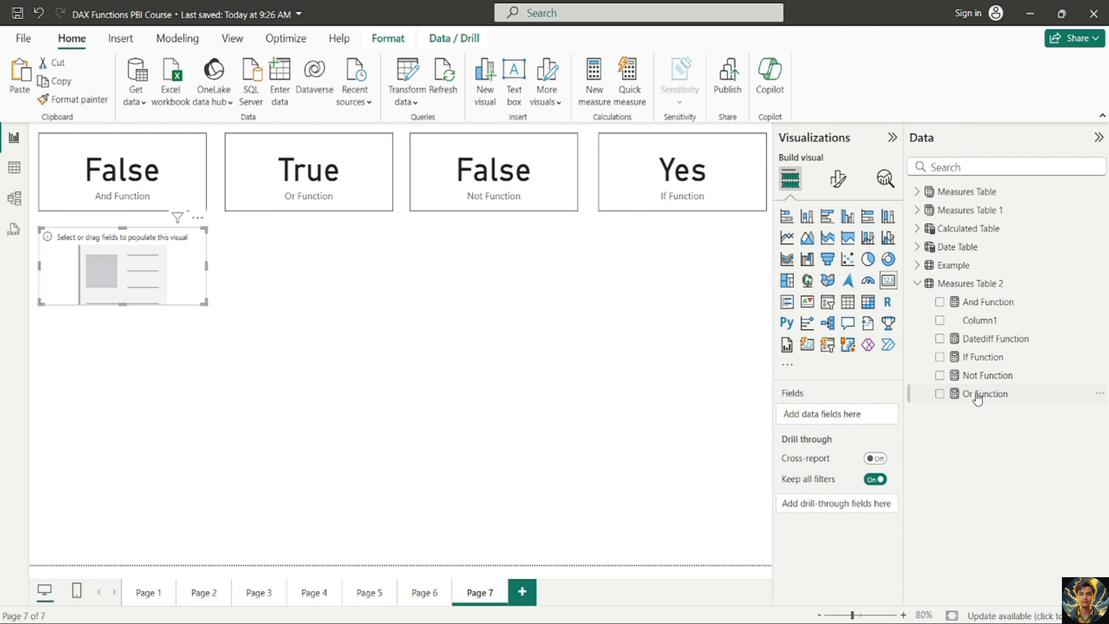
- Show the Datediff Function measure on the empty card and change the interval in its formula to DAY
click(940, 339)
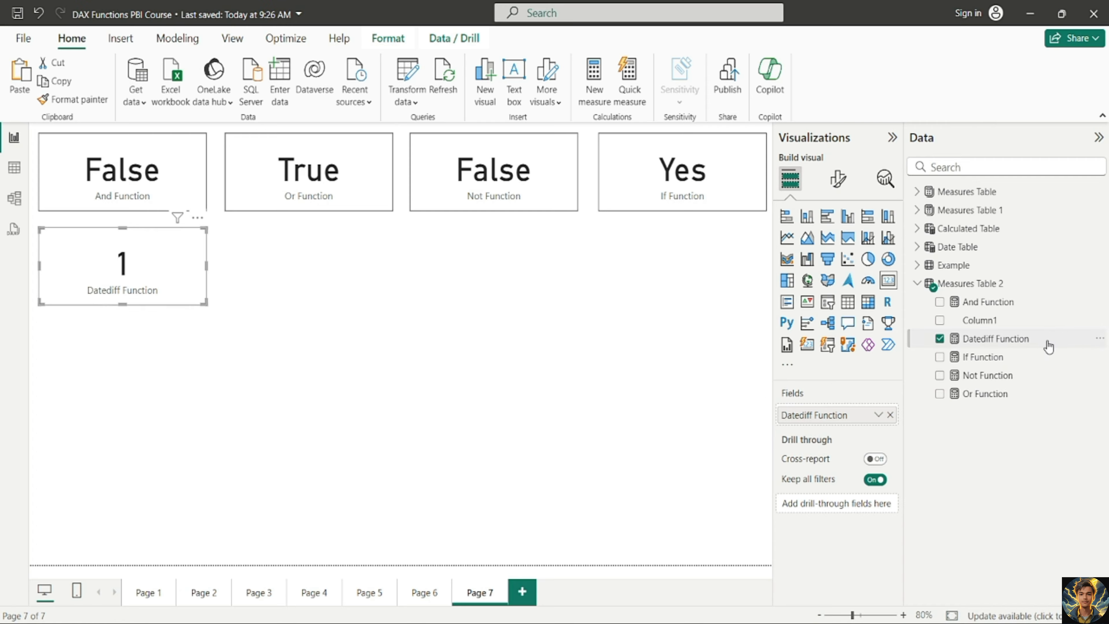
click(1035, 345)
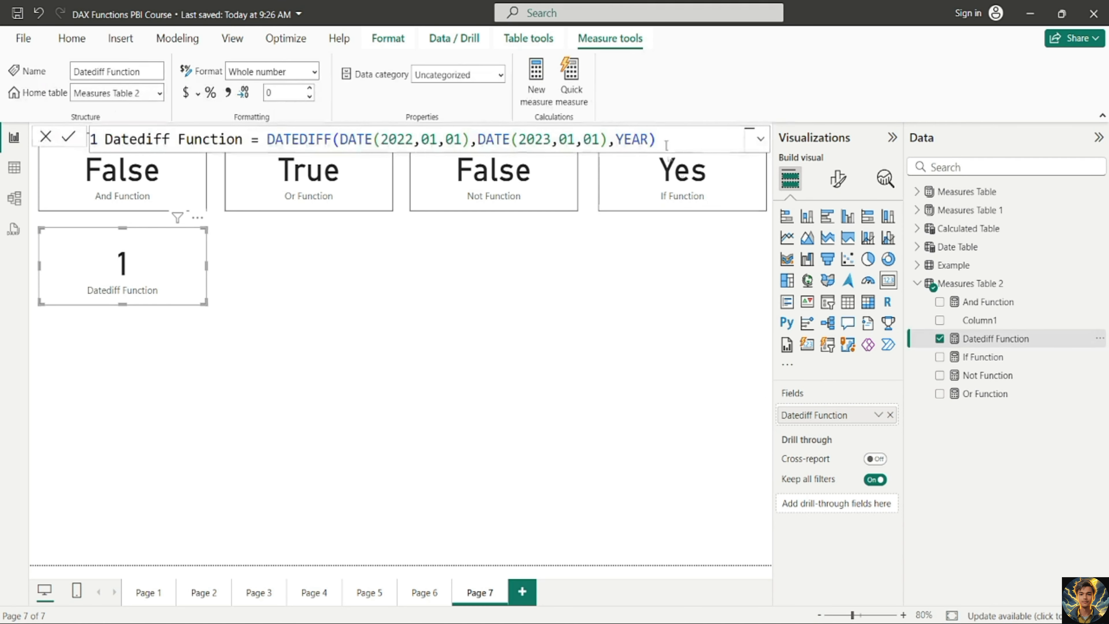
click(651, 138)
double_click(645, 139)
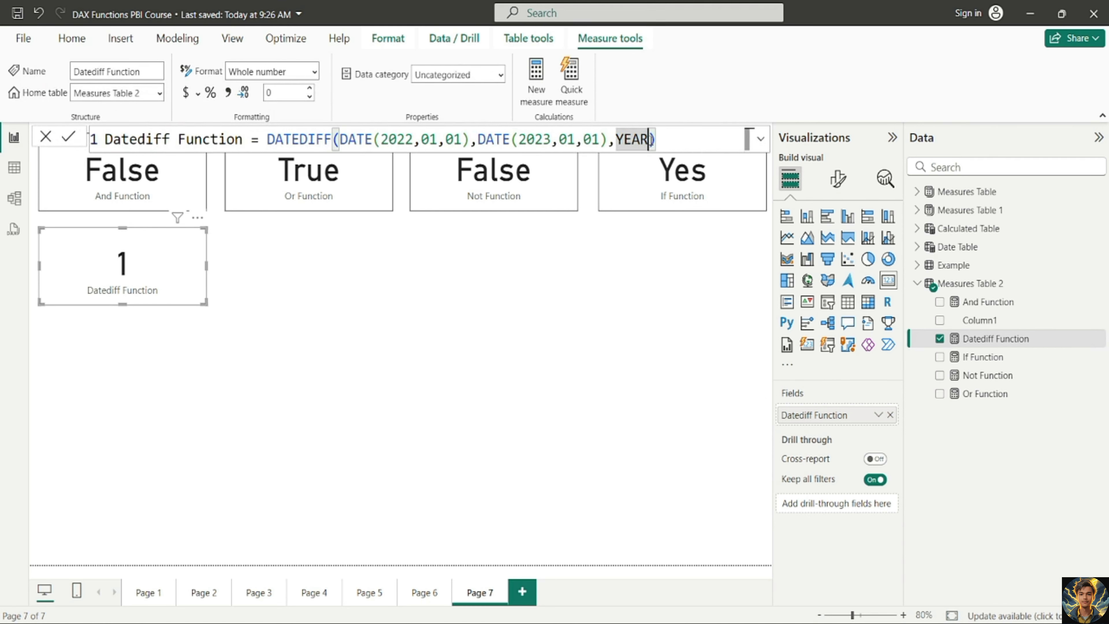
text(YE)
key(BackSpace)
key(BackSpace)
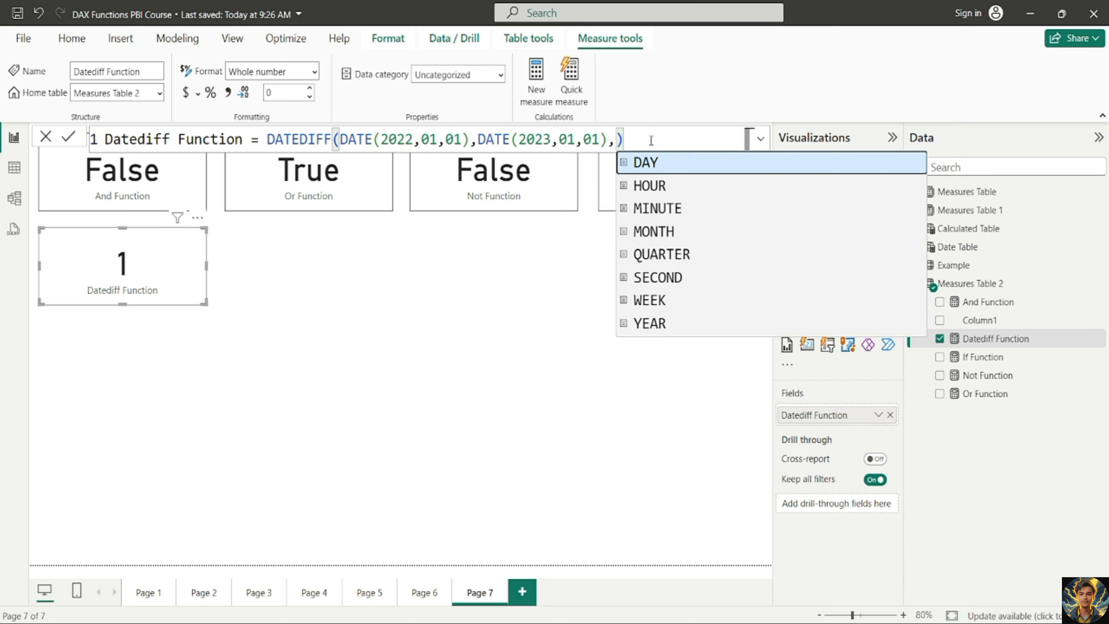
text(day)
key(Tab)
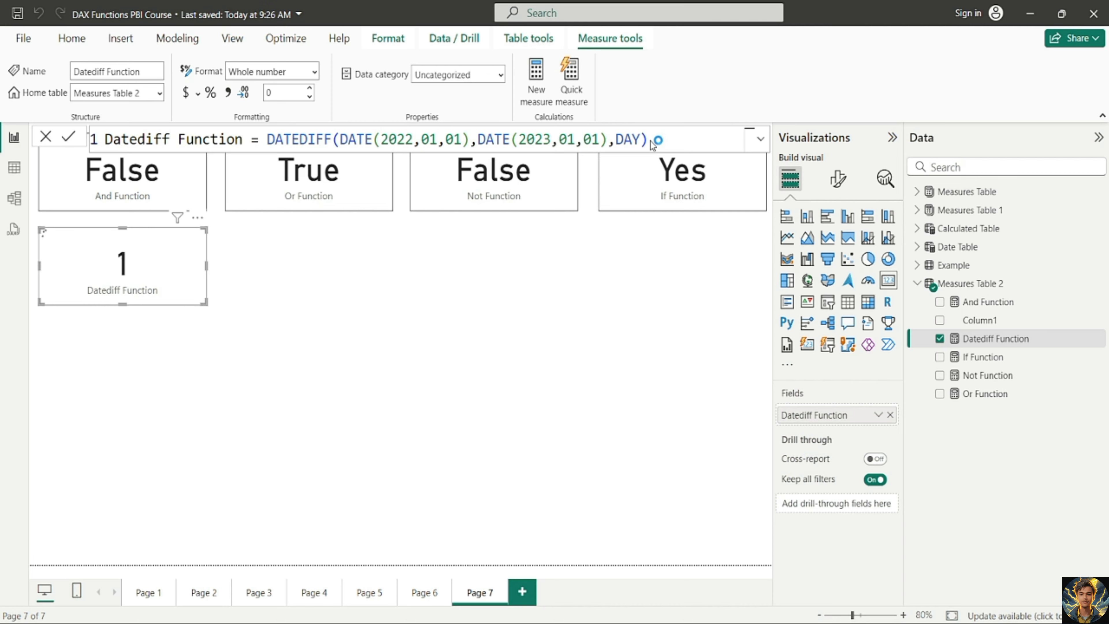
key(Return)
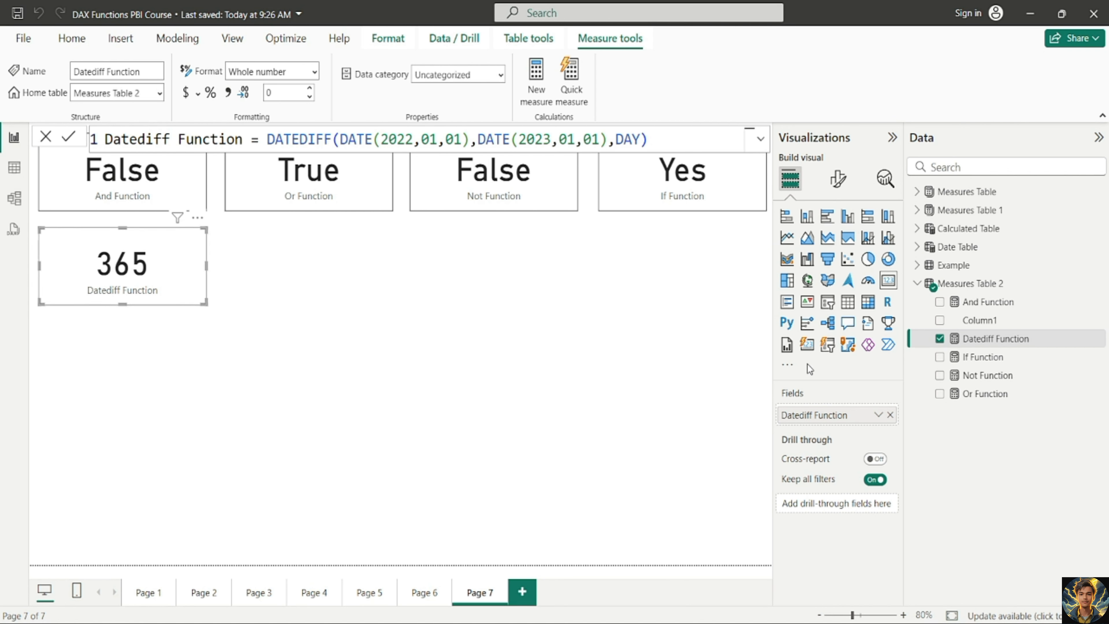
- Set the Datediff Function measure's interval to MONTH, commit the formula and leave the formula editor
click(638, 139)
key(BackSpace)
key(BackSpace)
key(BackSpace)
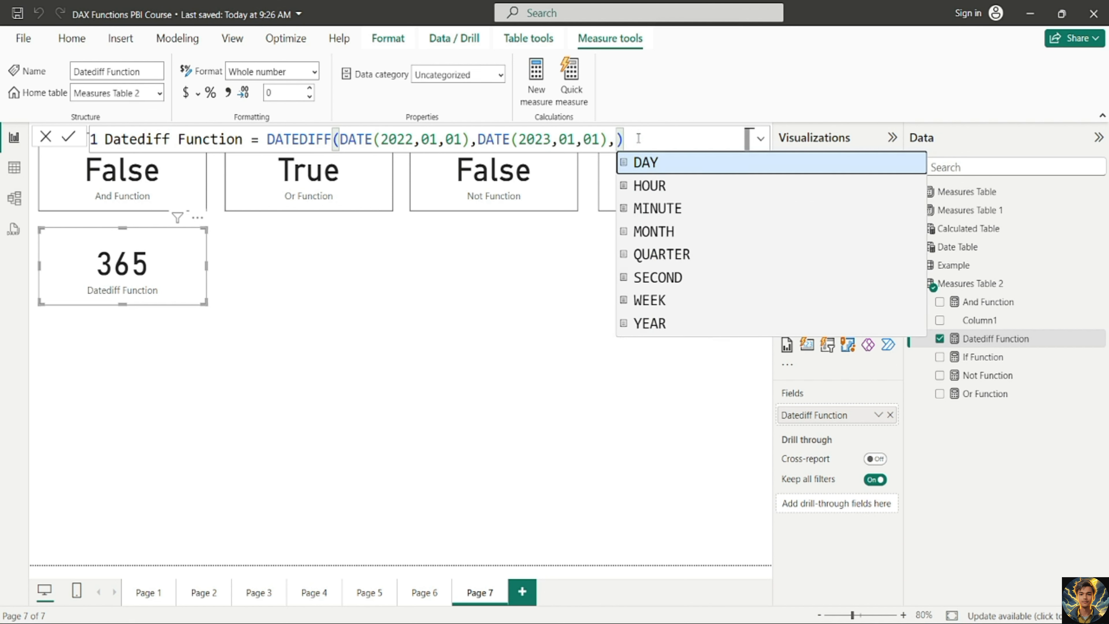
key(Down)
key(Down)
key(Down)
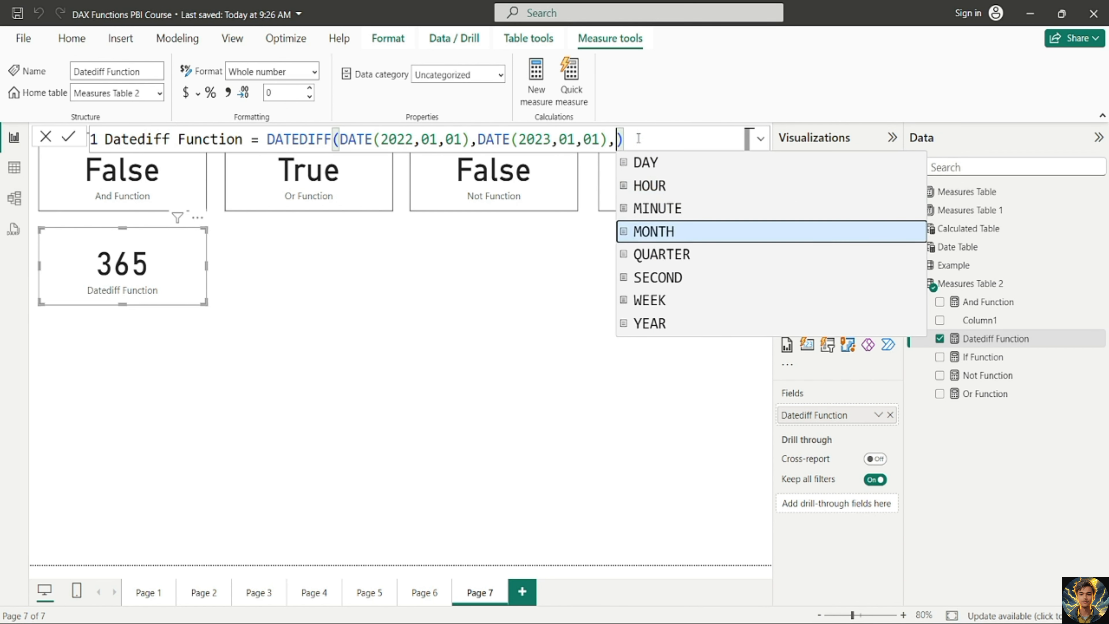
key(Tab)
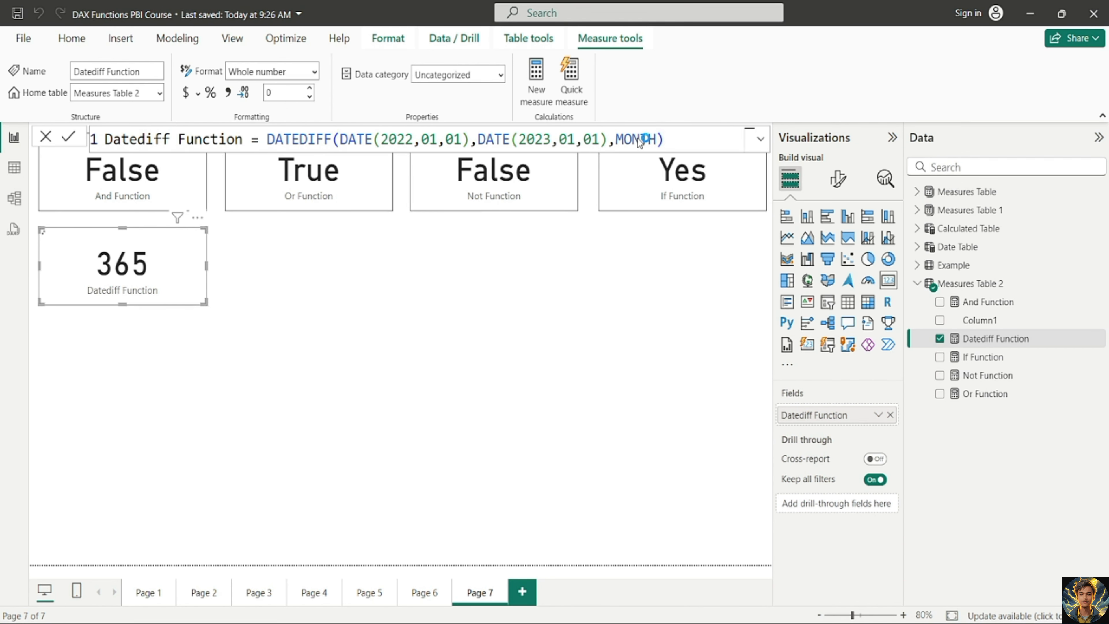
key(Return)
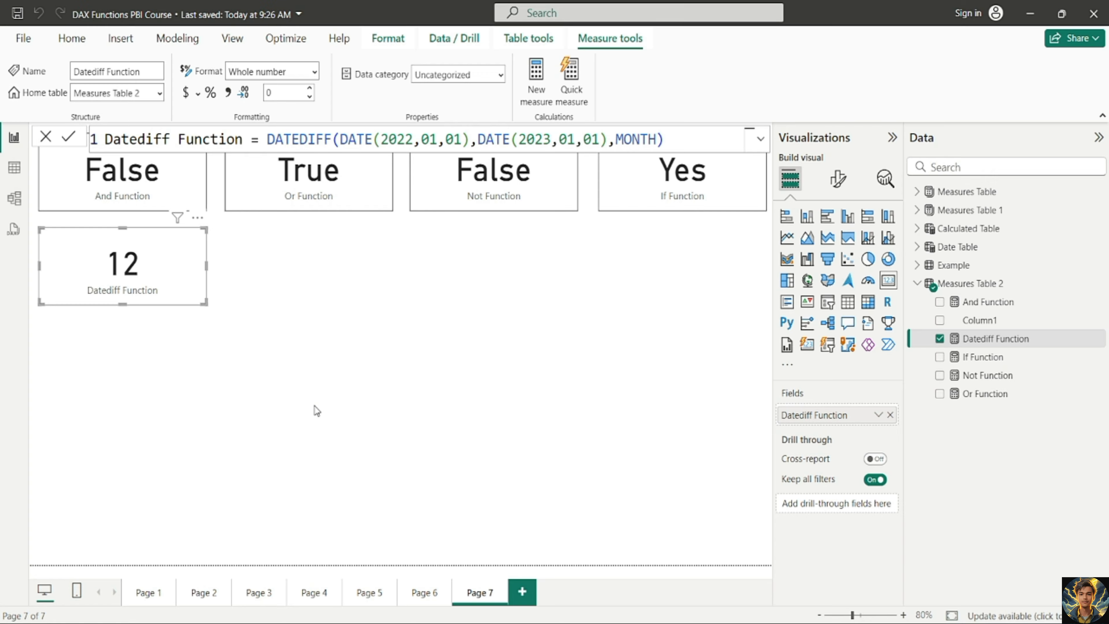
click(568, 378)
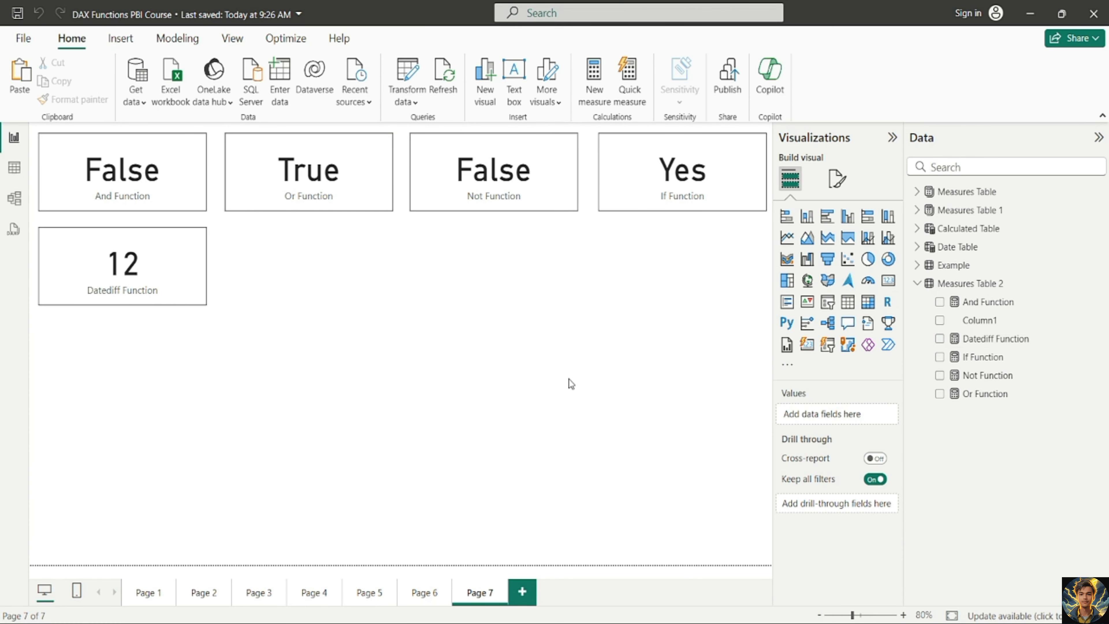
- Examine the Example table's Month, Sales Price and Cost Price rows in the table view, and return to the report
click(917, 284)
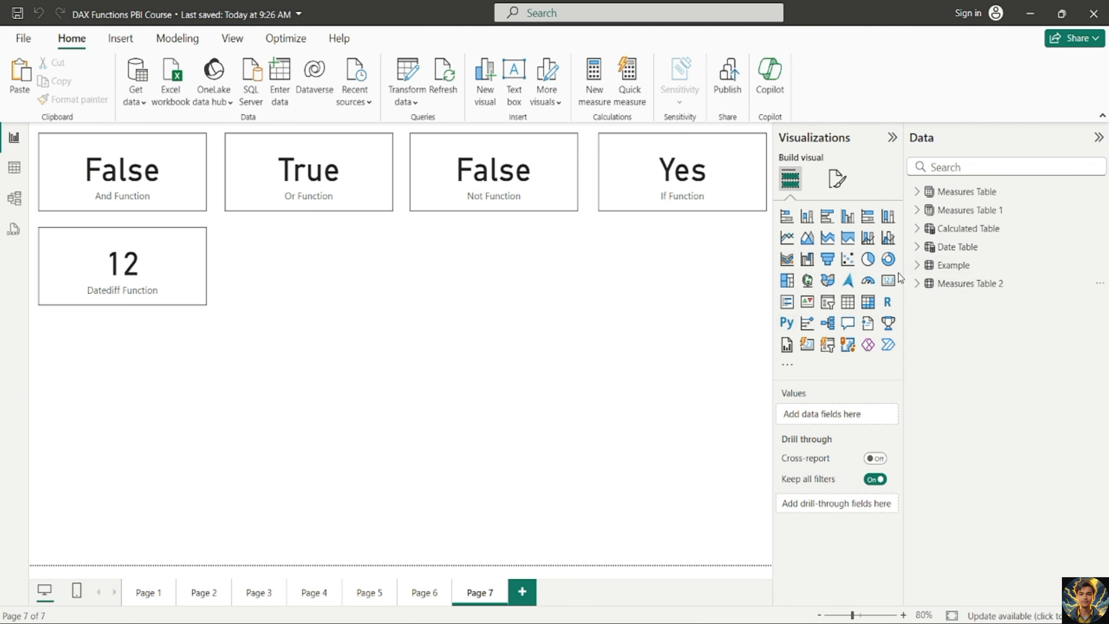
click(14, 177)
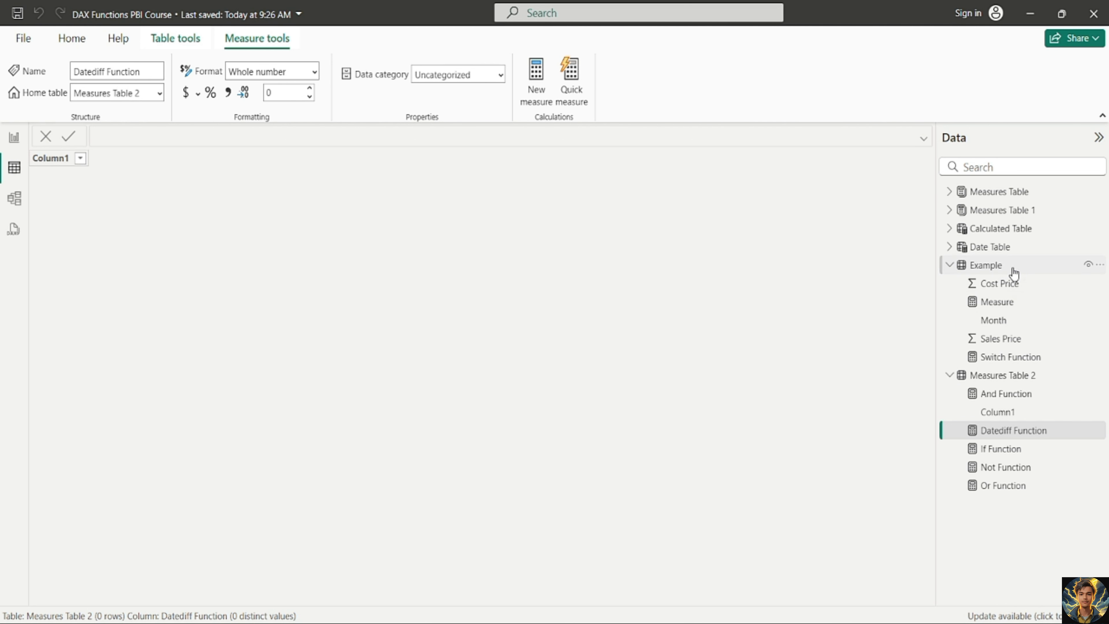
click(985, 265)
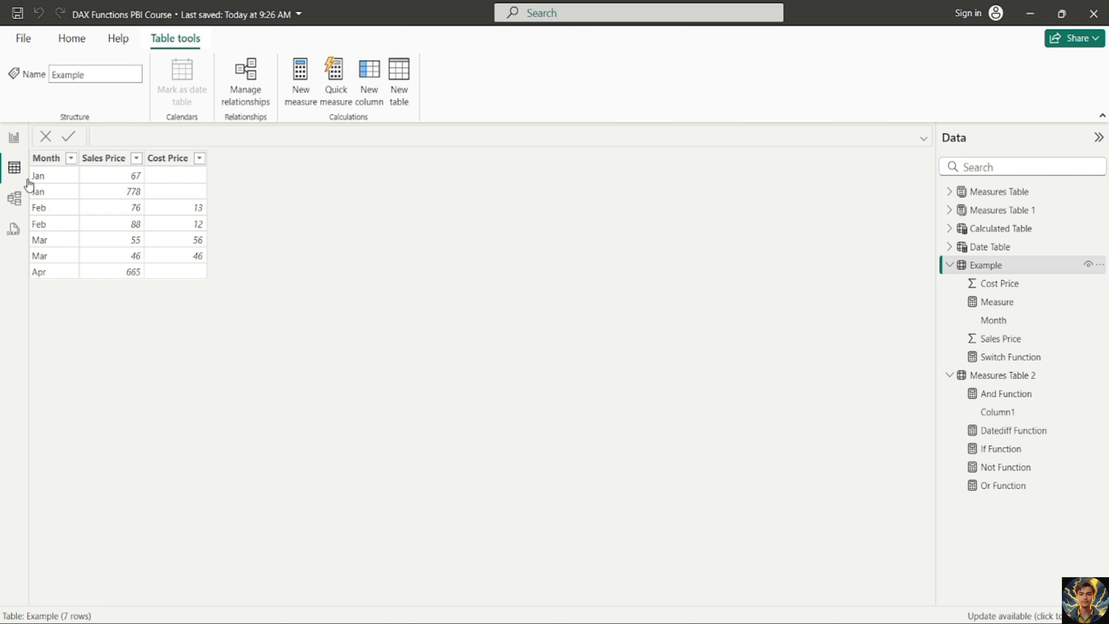
click(13, 140)
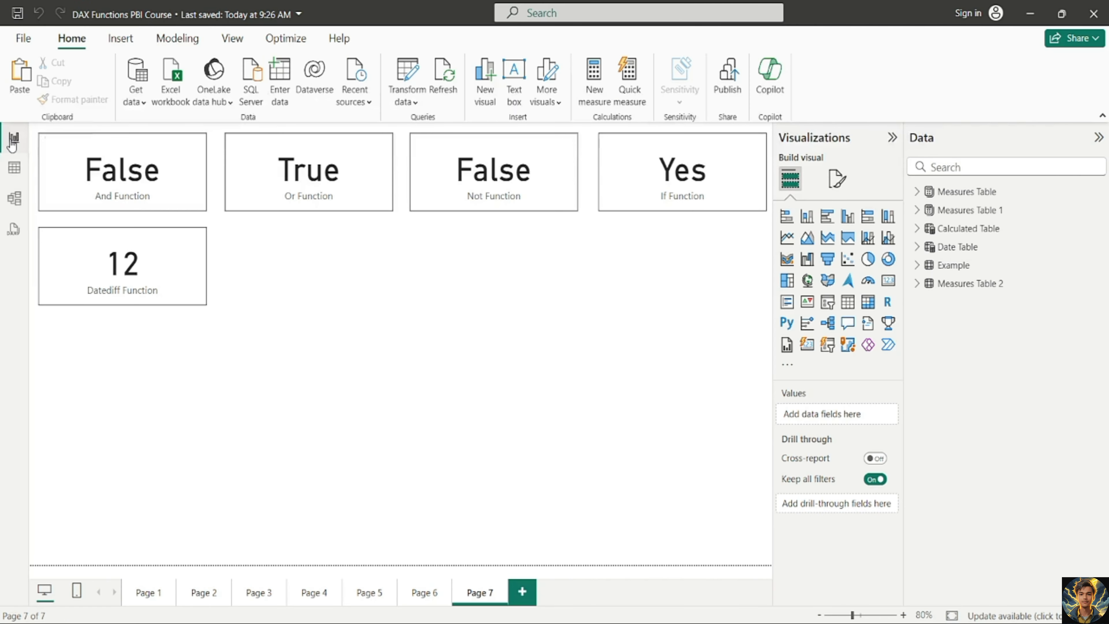
- Create a new measure in the Example table and expand its formula editor
right_click(994, 265)
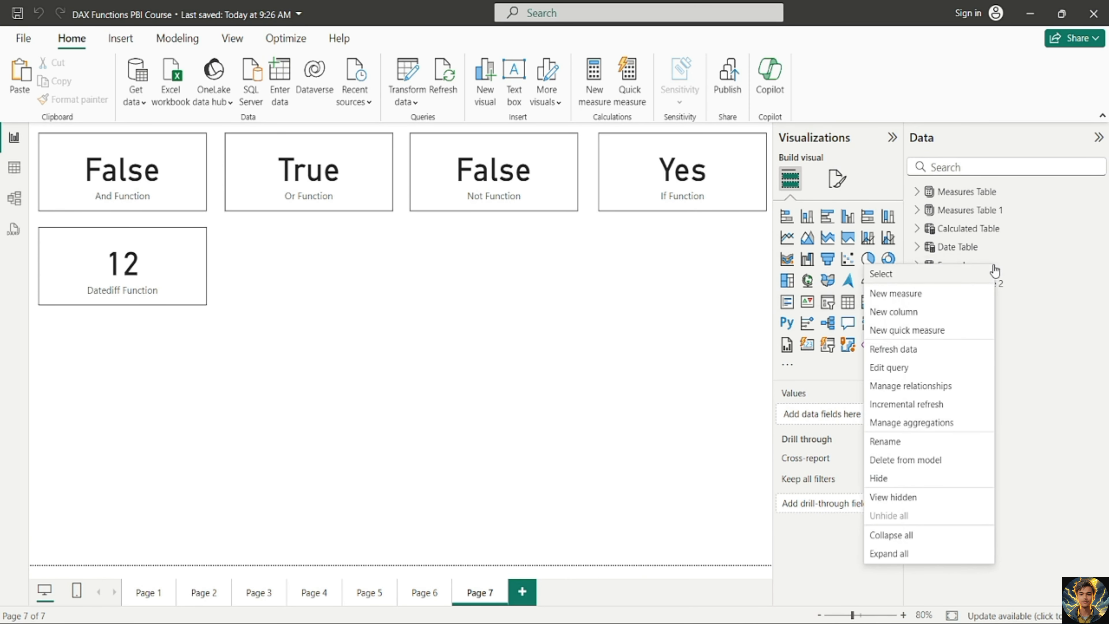
click(969, 293)
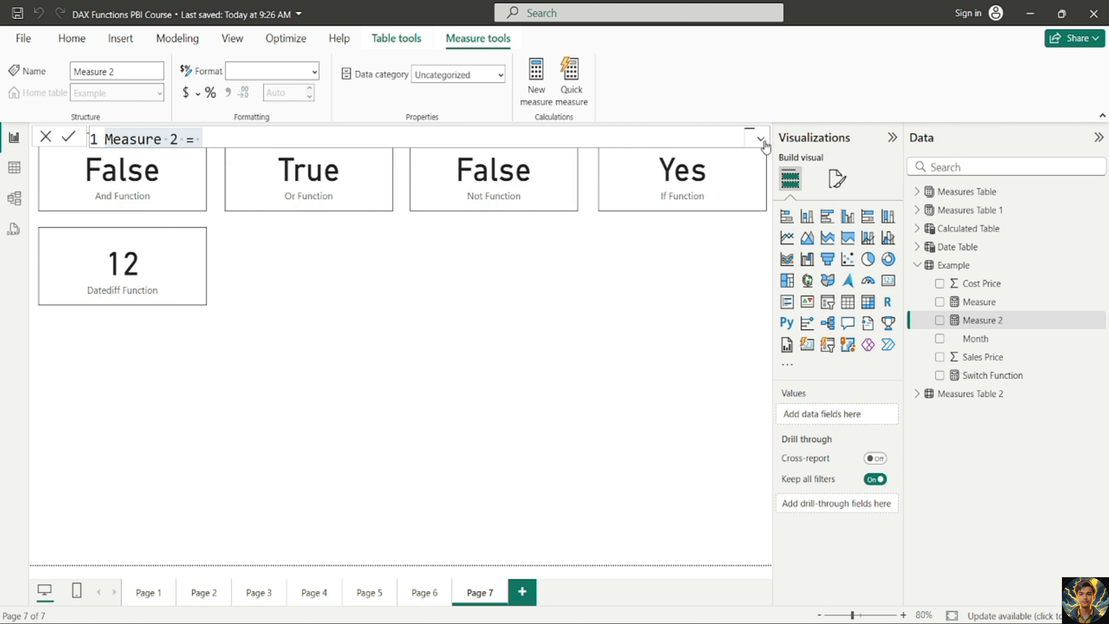
click(761, 141)
click(762, 141)
click(762, 141)
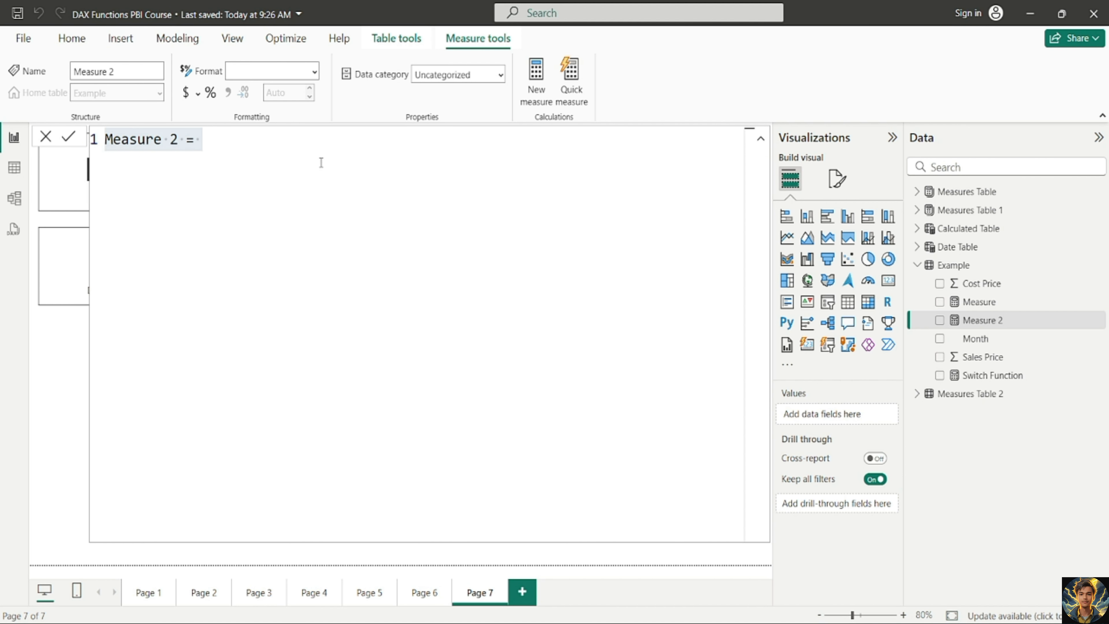
- Replace the default measure name in the formula with Switch Function
click(272, 153)
key(Left)
key(Left)
key(Left)
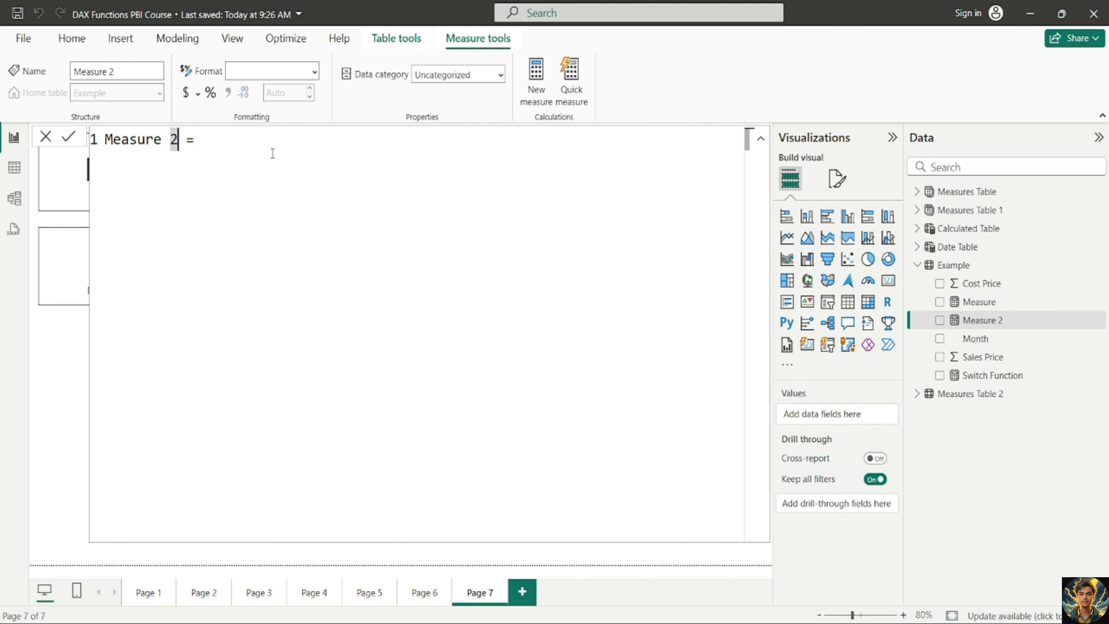
key(BackSpace)
key(BackSpace)
key(BackSpace)
key(BackSpace)
key(BackSpace)
key(BackSpace)
key(BackSpace)
key(BackSpace)
key(BackSpace)
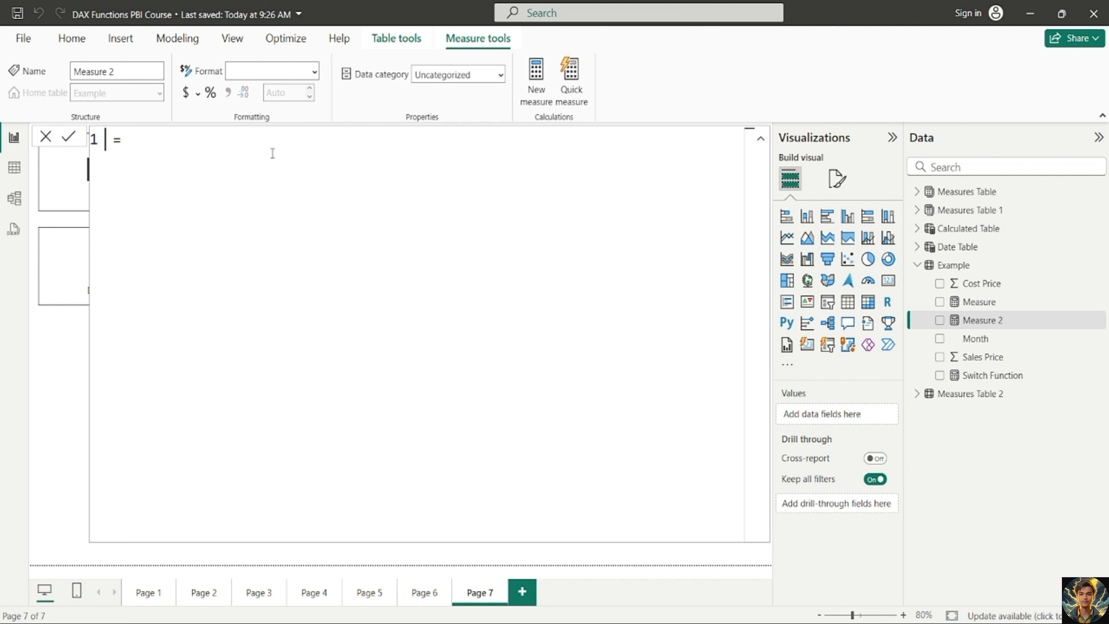
text(Sw)
text(itch F)
text(unction)
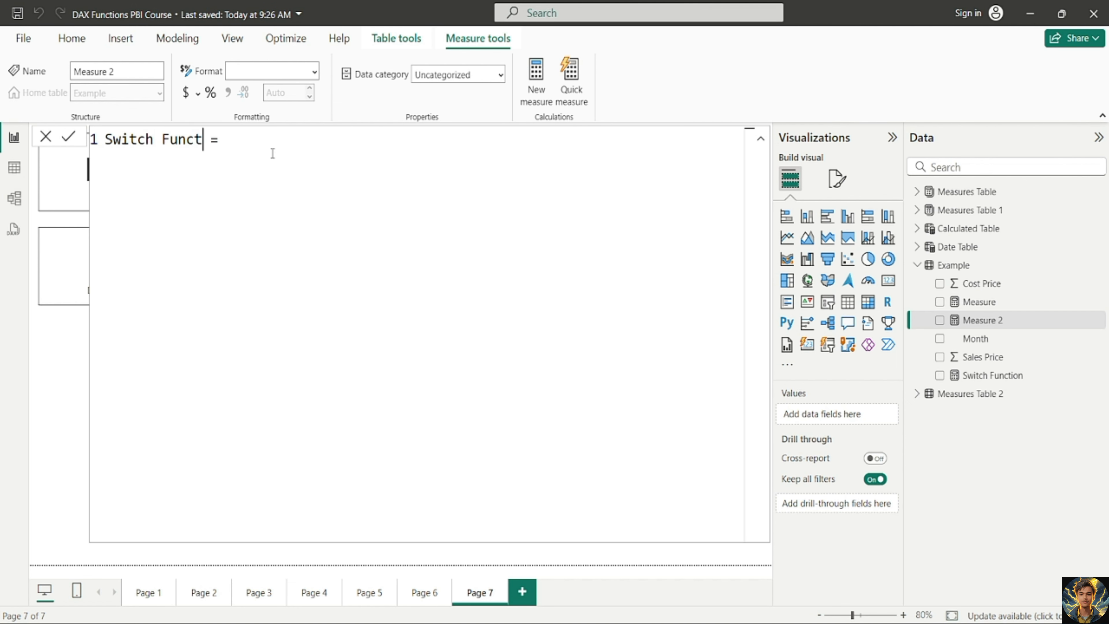
- Begin the measure's formula with SWITCH, enter true() as its expression and start a new line
text( switc)
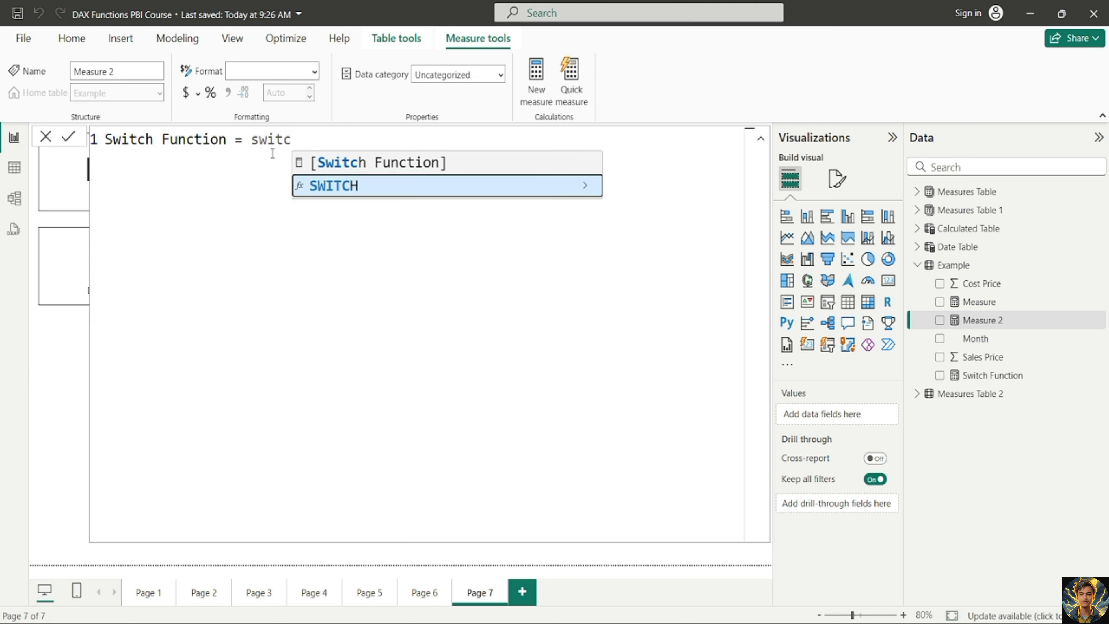
key(Tab)
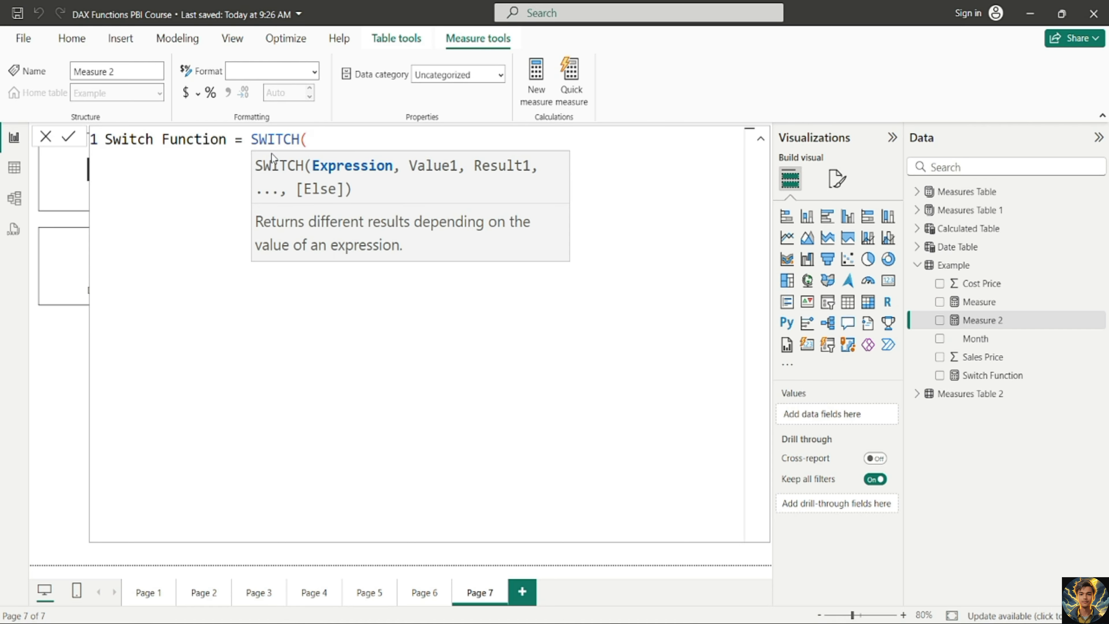
text(true()
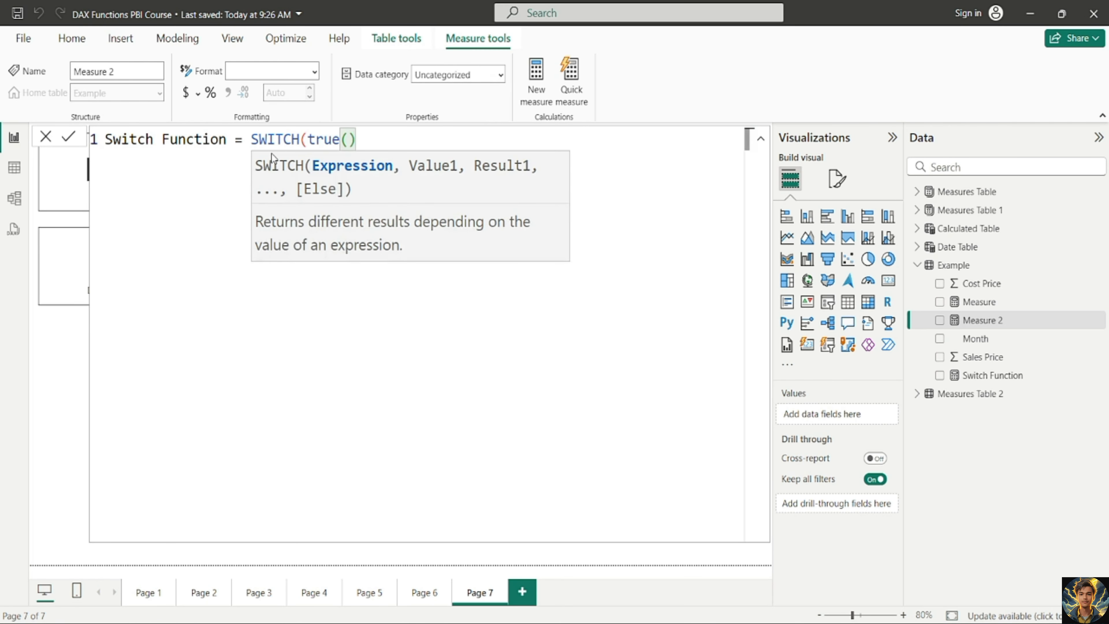
text(),)
key(shift+Return)
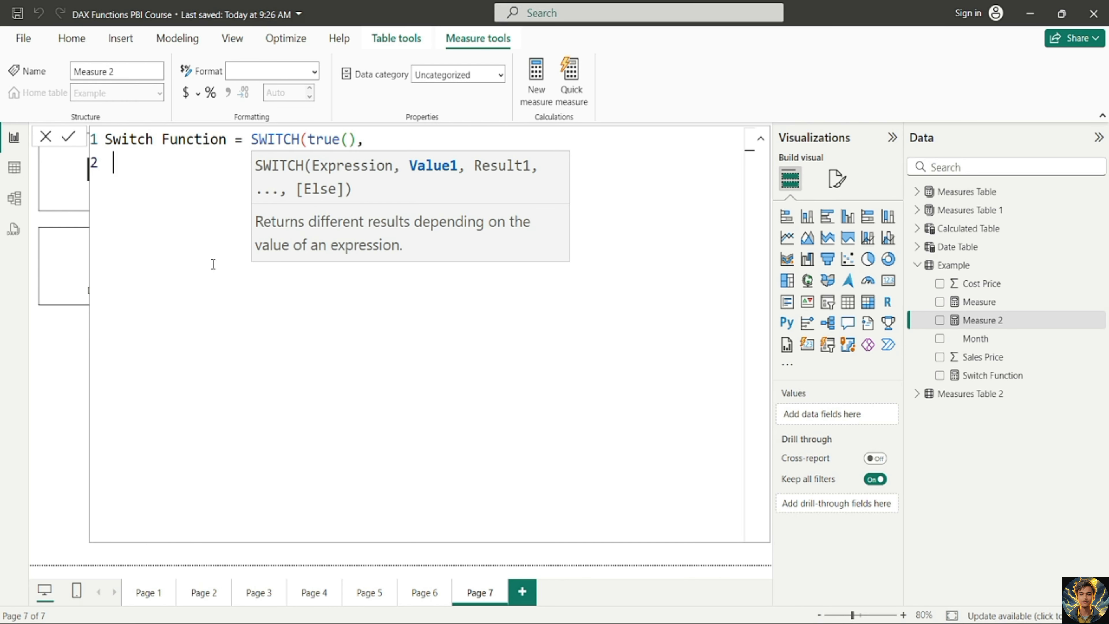
- Enter SUM(Example[Cost Price])>0 as the first SWITCH condition, followed by a comma, keeping the cursor on the same line
text(sum)
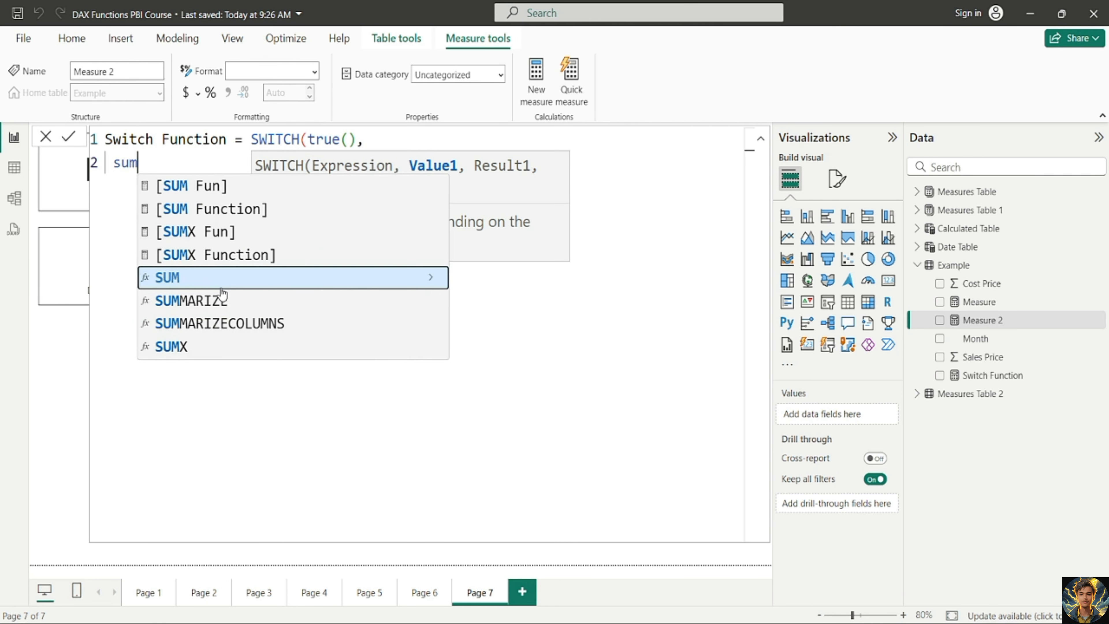
key(Tab)
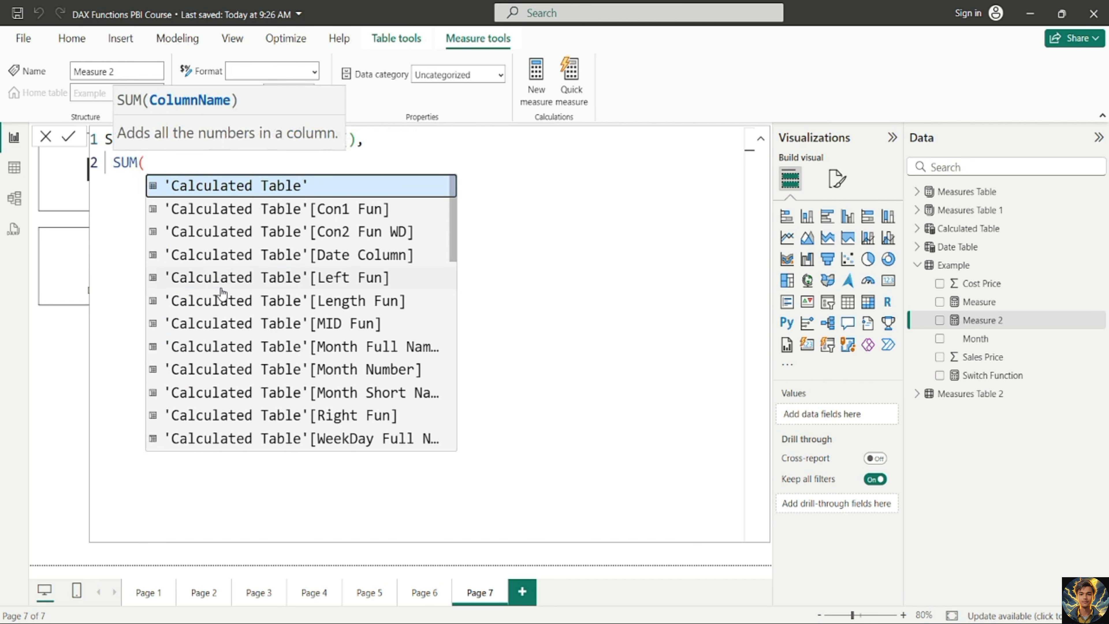
text(cost)
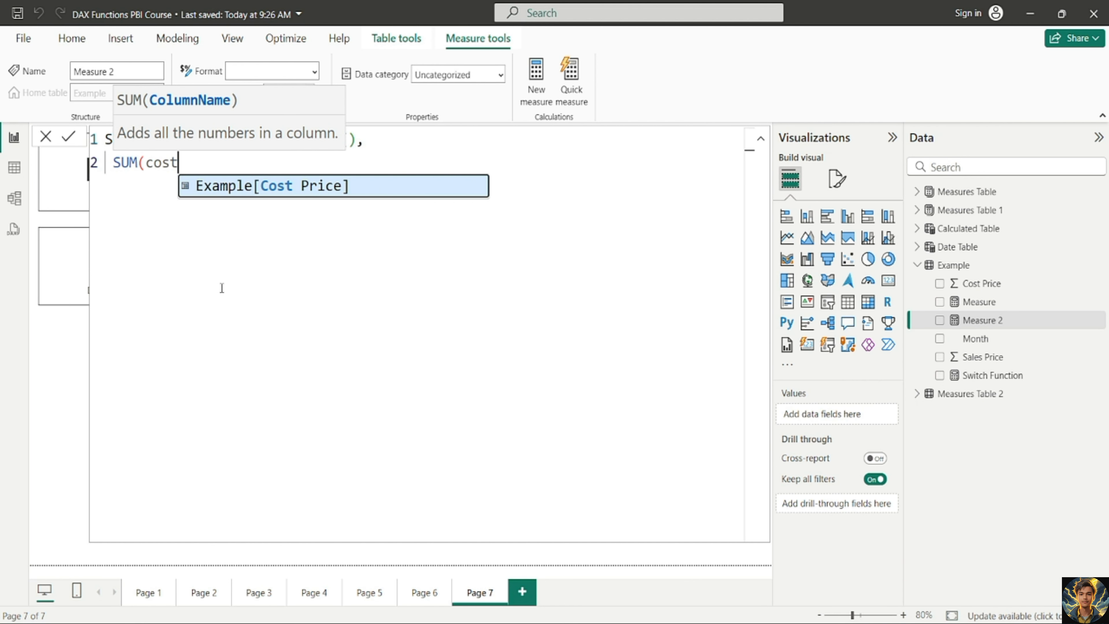
key(Tab)
text())
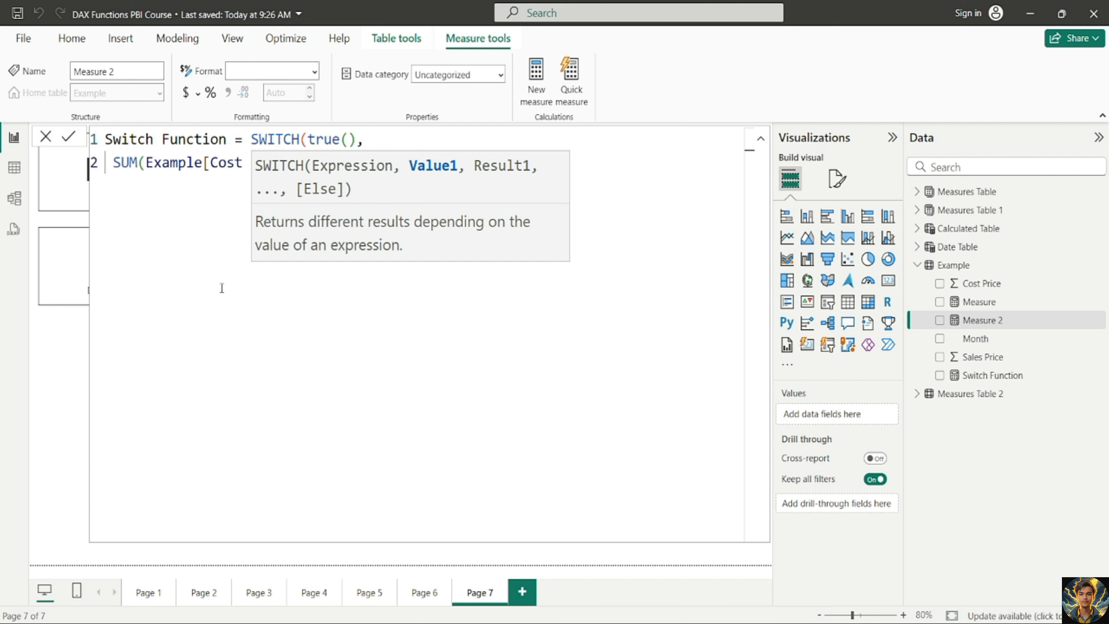
text(,)
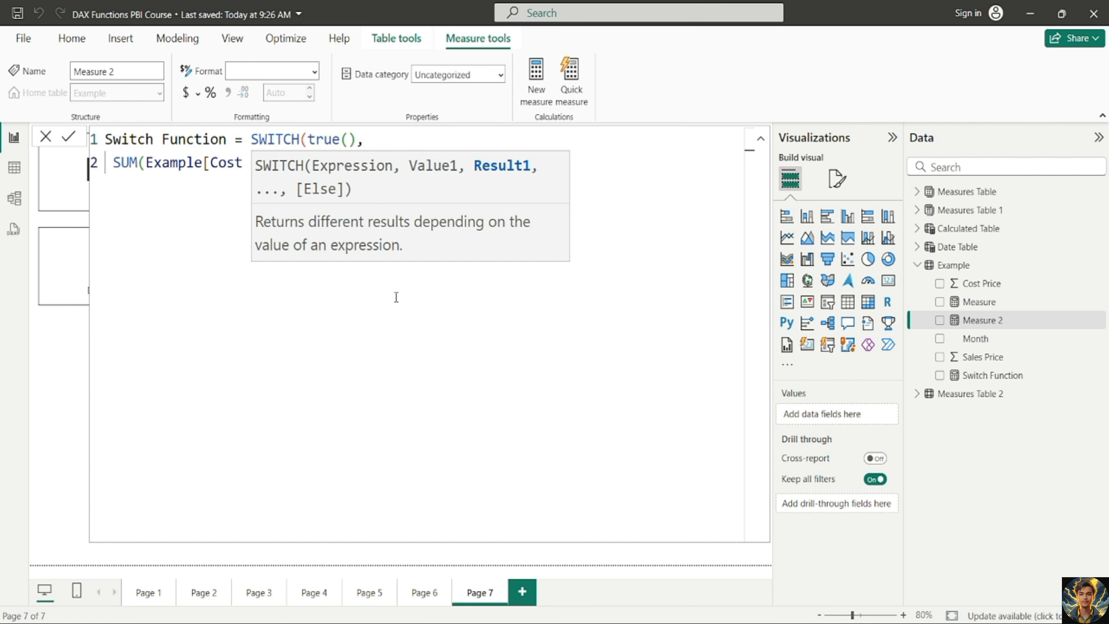
key(shift+Return)
double_click(477, 275)
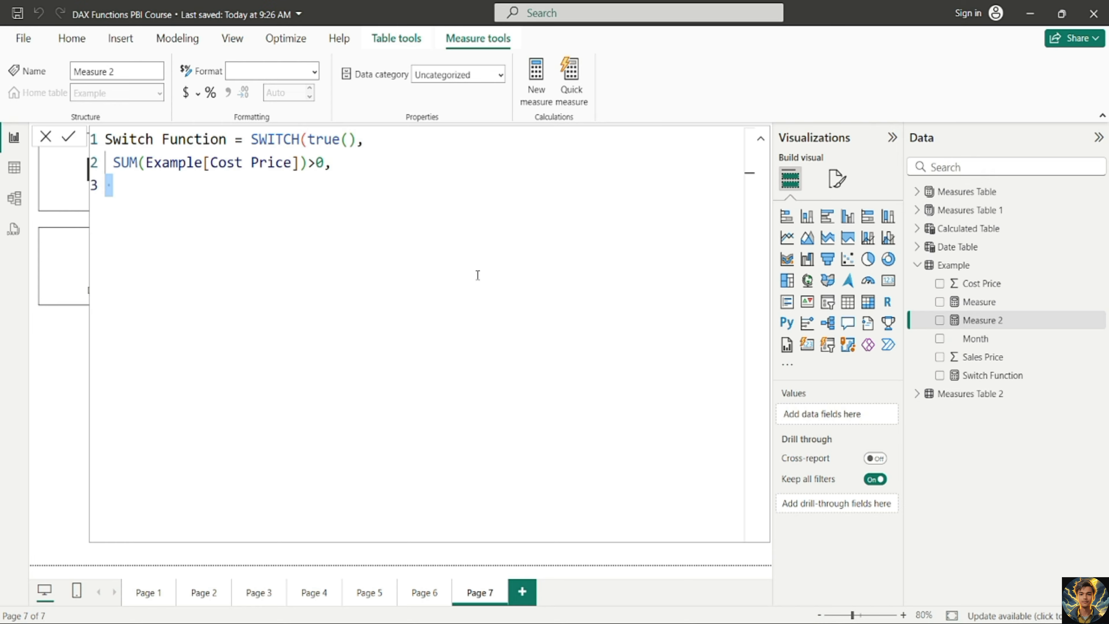
click(218, 180)
key(BackSpace)
key(BackSpace)
- Enter SUM(Example[Cost Price]) as the result for the first SWITCH condition
text(sum)
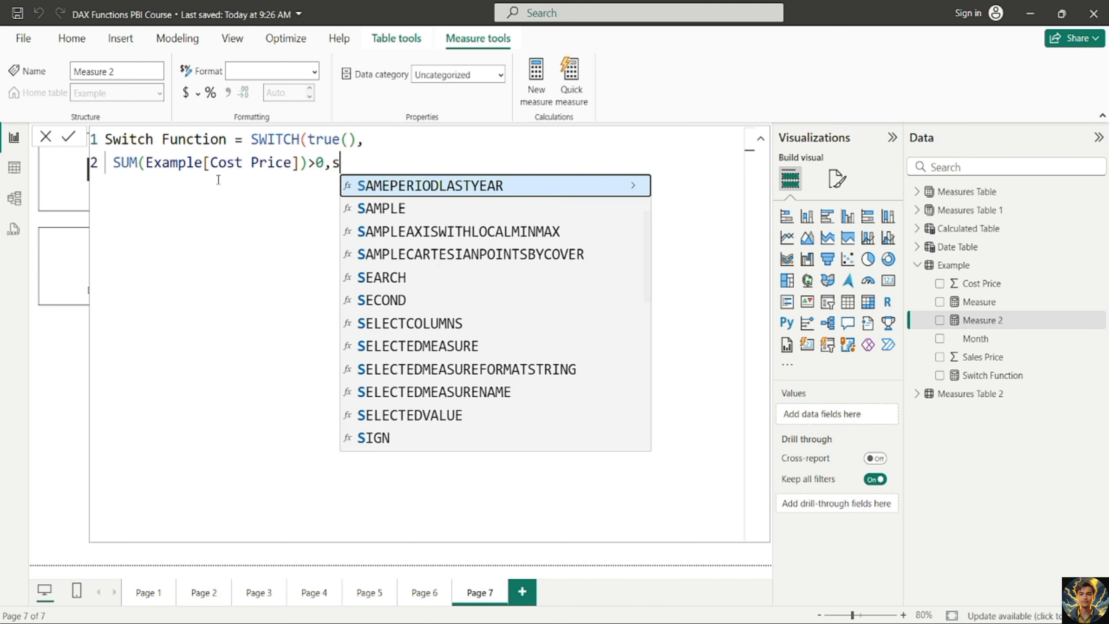
key(Tab)
text(cost)
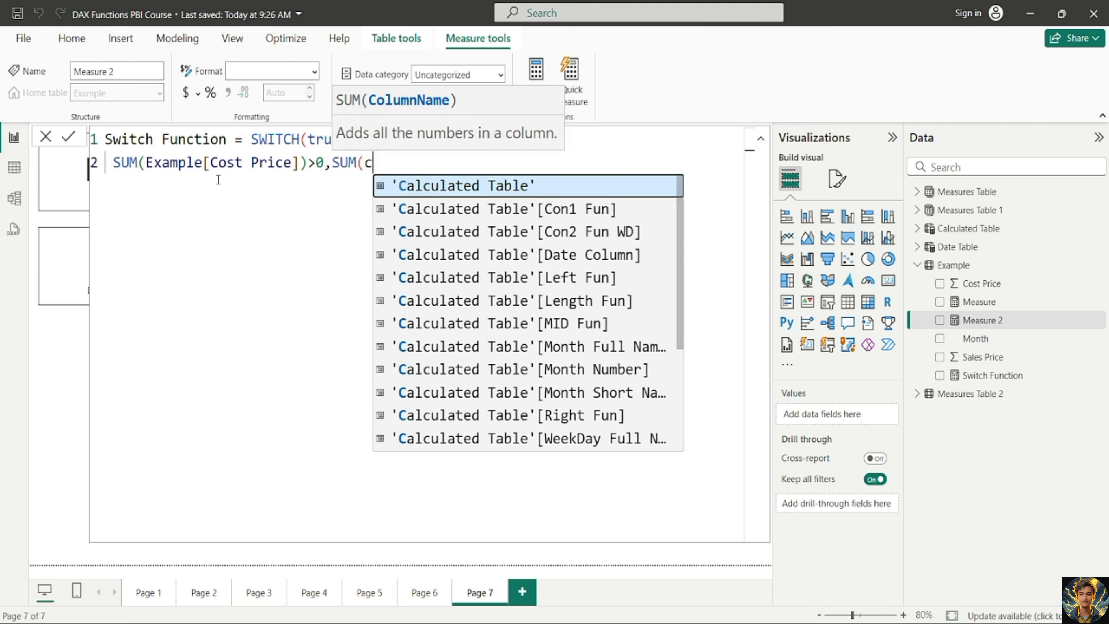
key(Tab)
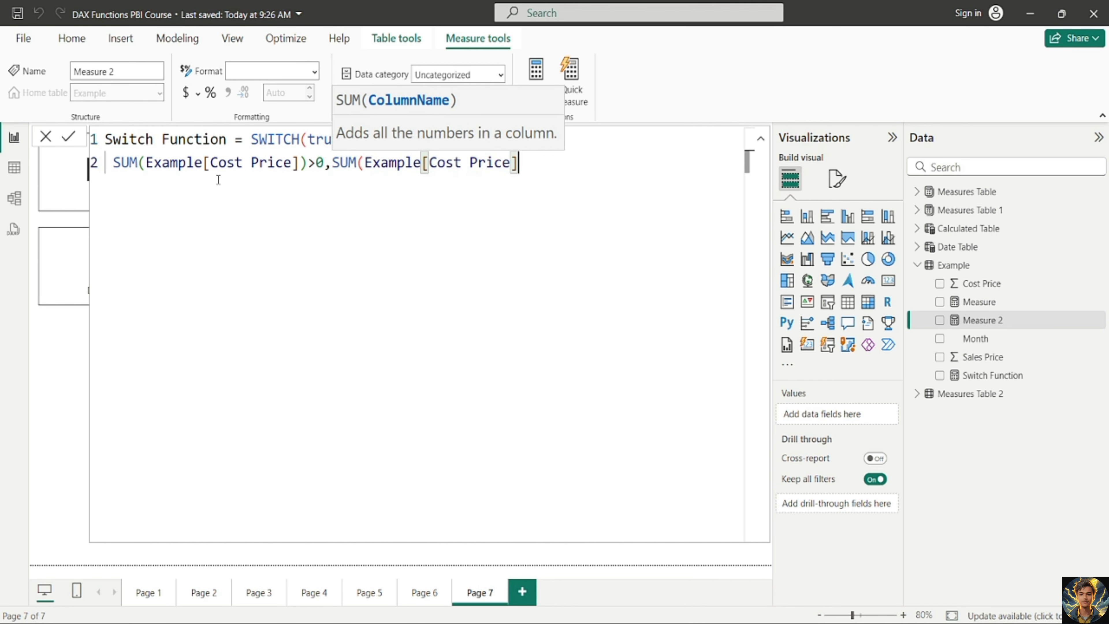
text())
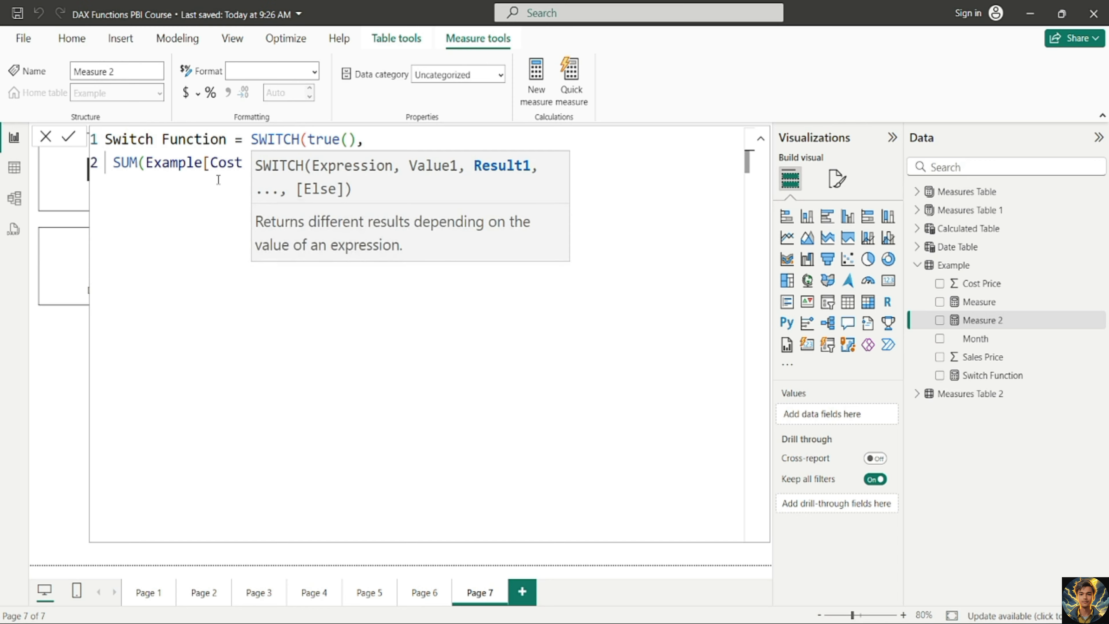
- On a new line, enter SUM(Example[Sales Price]) as the SWITCH function's fallback result and close the formula
key(shift+Return)
text(,)
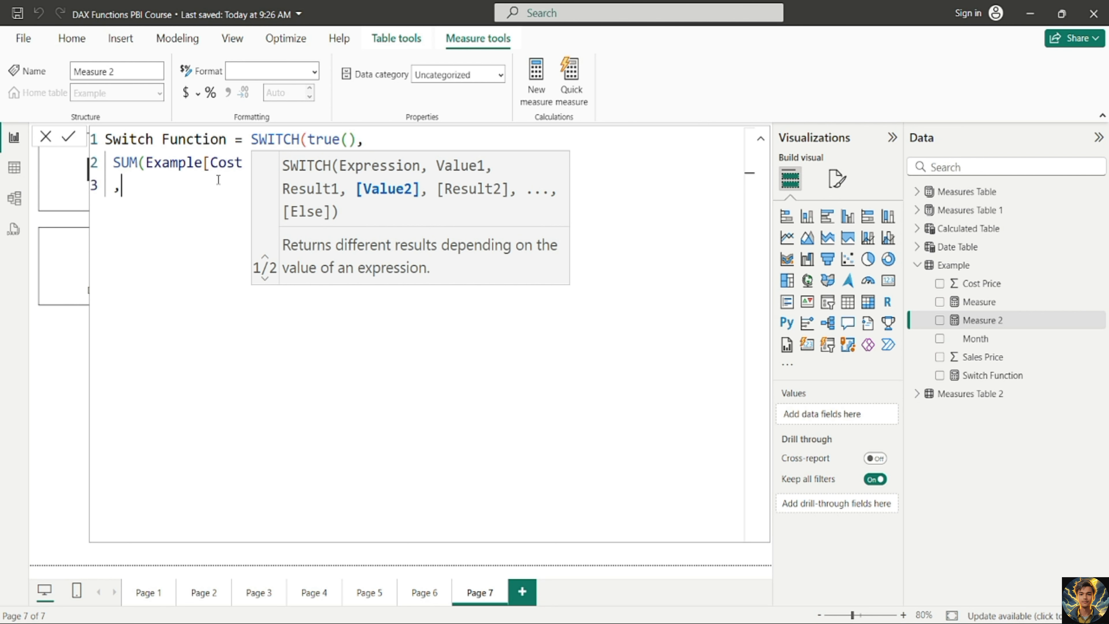
text(sum)
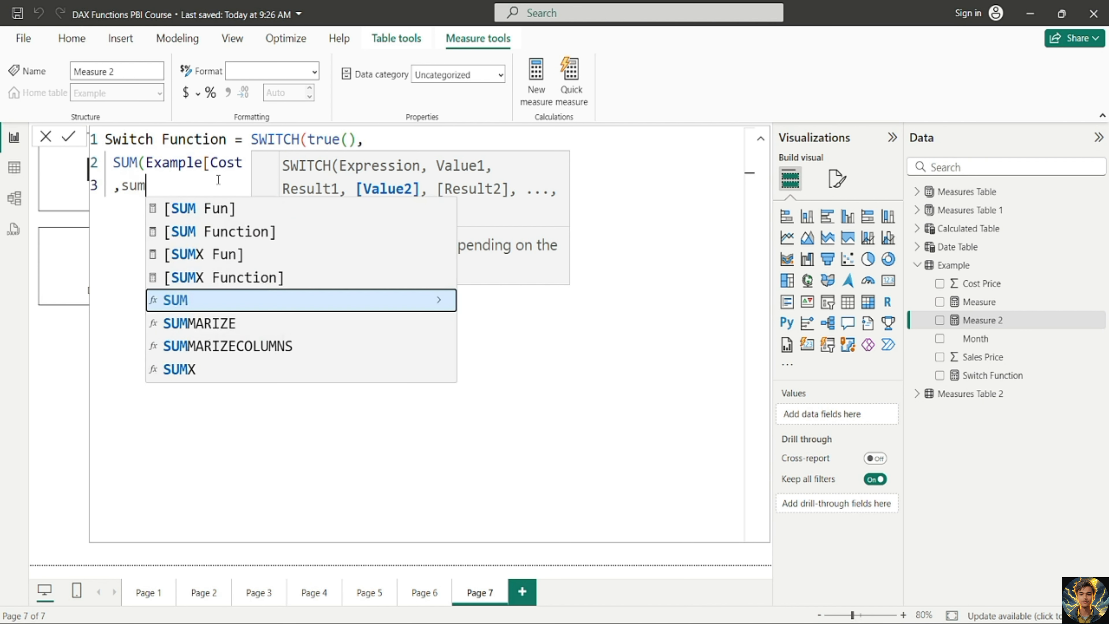
key(Tab)
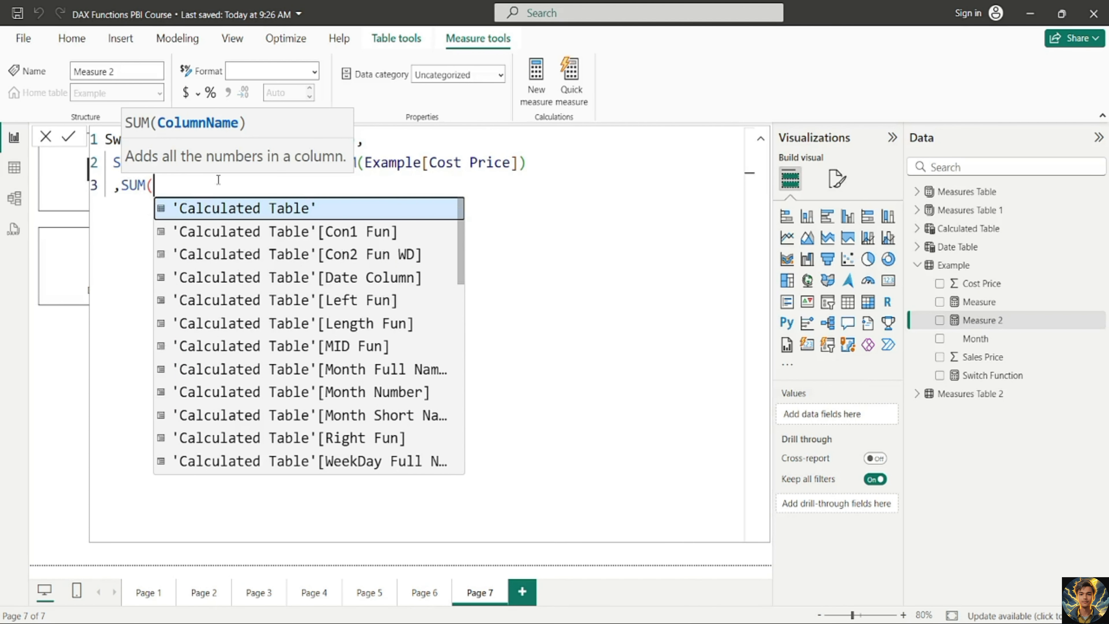
text(sal)
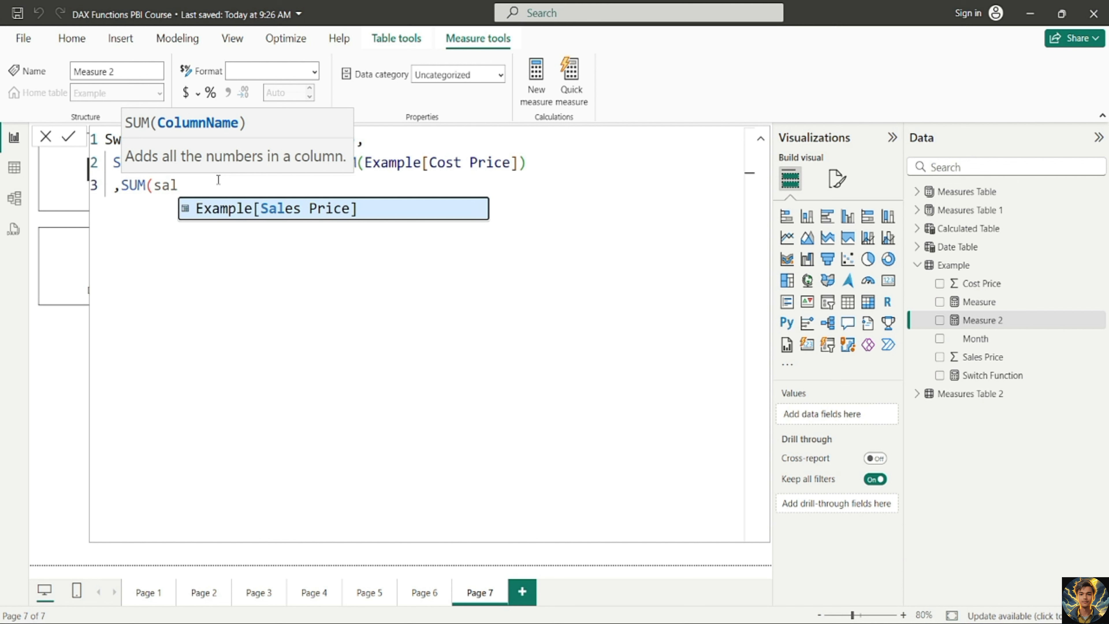
key(Tab)
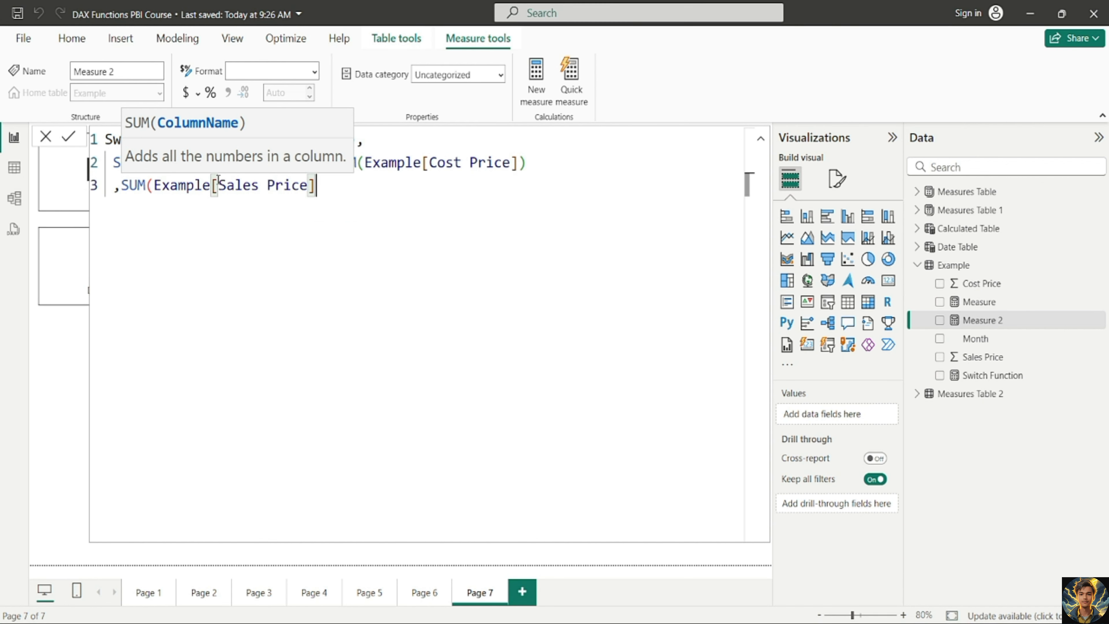
text())
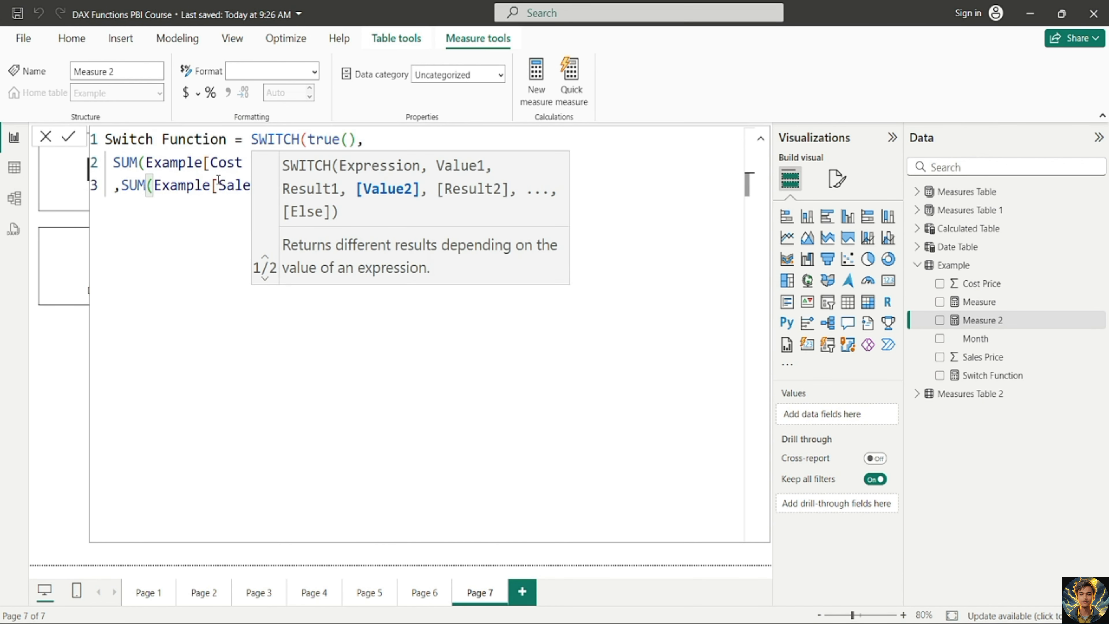
text())
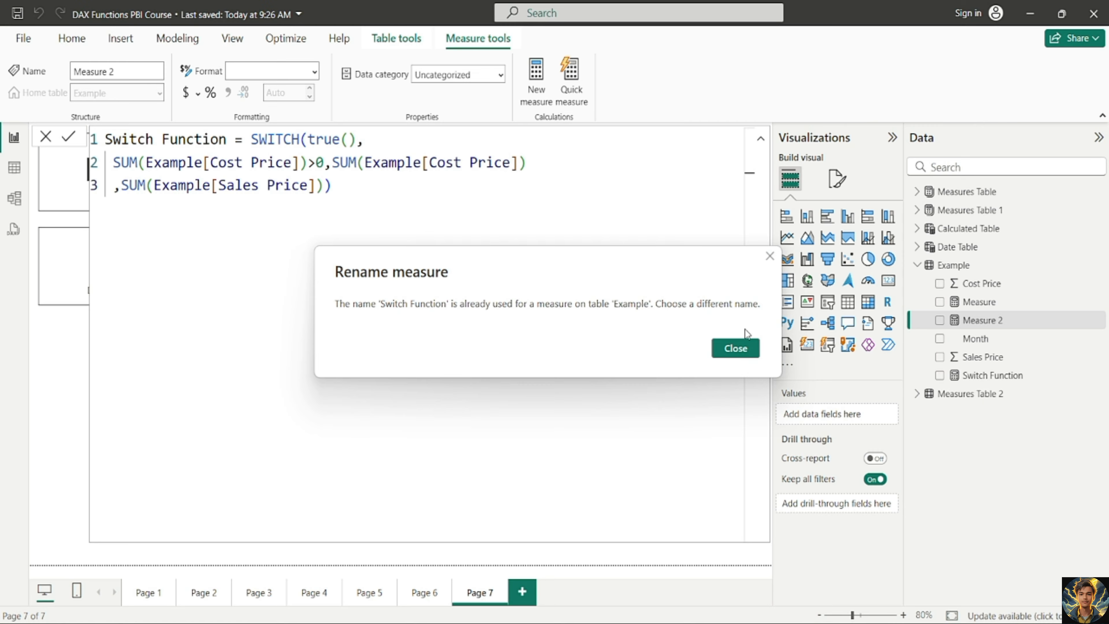
- Rename the measure in its formula to Switch Function 1, commit it and collapse the formula editor
click(742, 349)
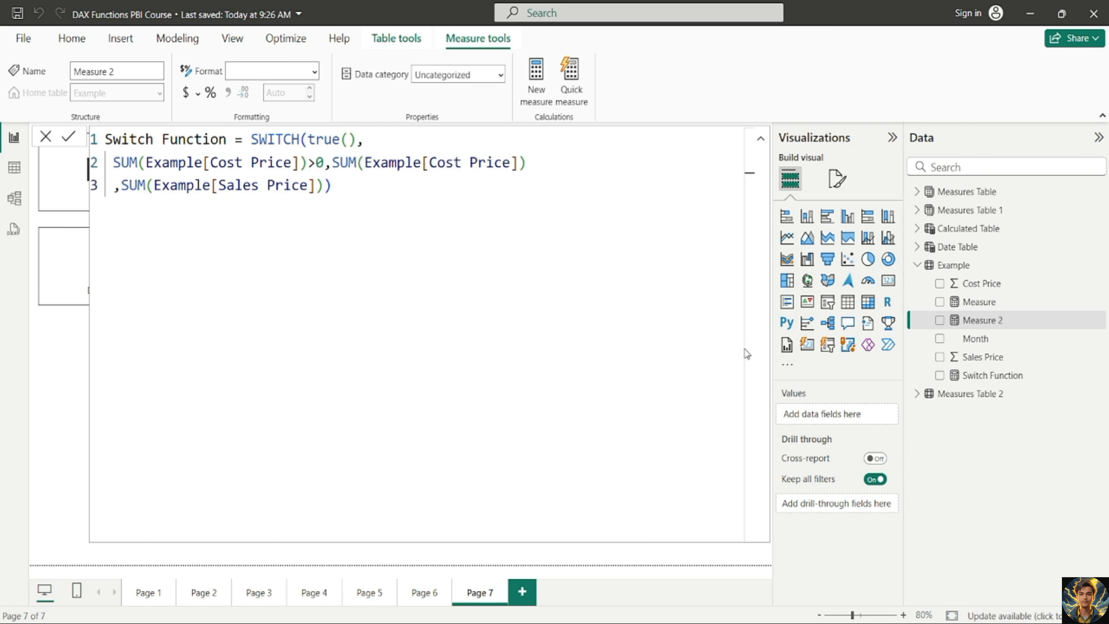
click(231, 142)
text(1)
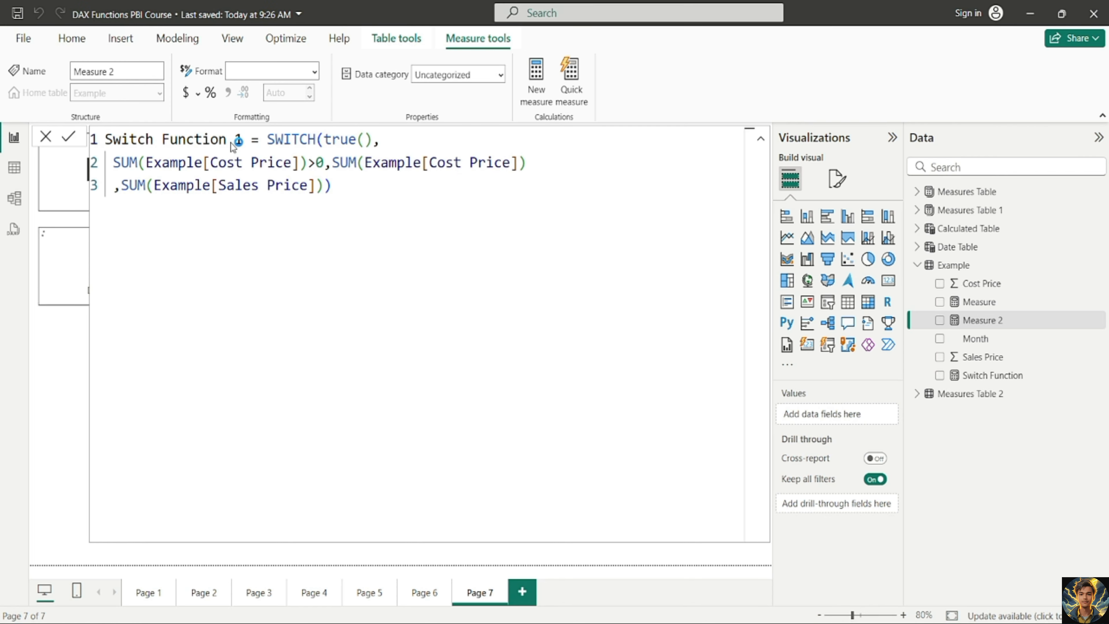
key(Return)
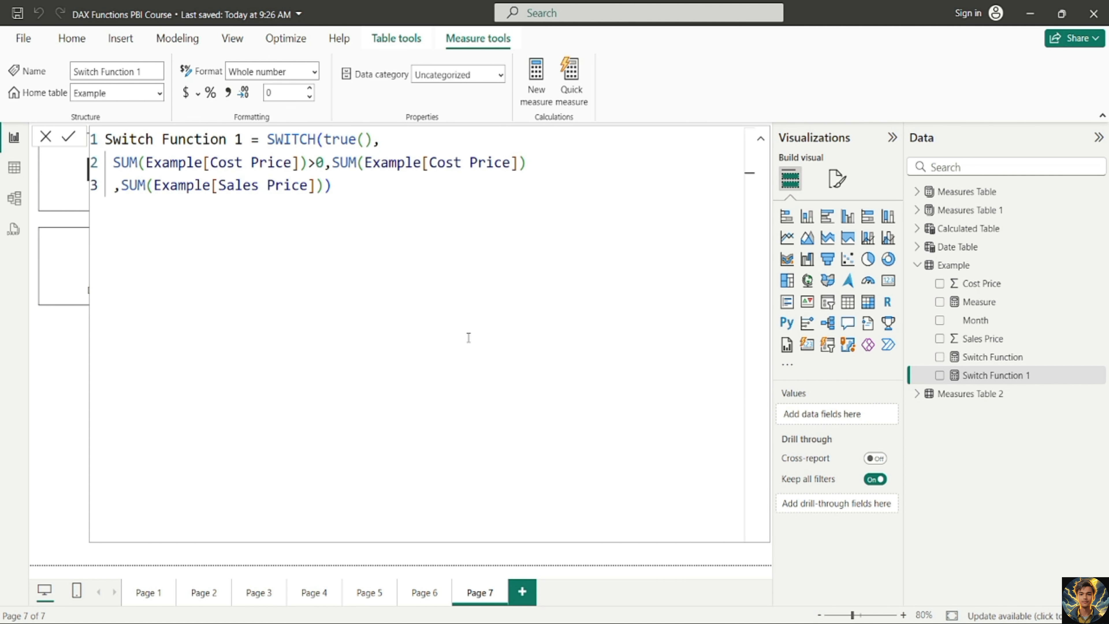
click(760, 138)
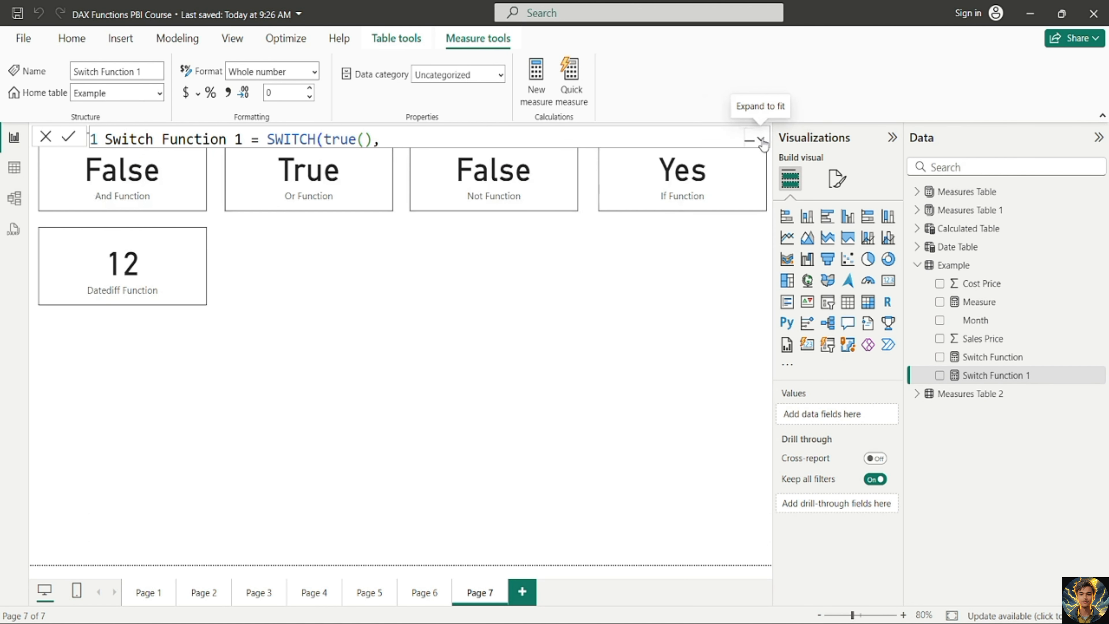
- Insert an empty table visual beside the Datediff Function card, below the Or Function card, and enlarge it to span the free area
click(466, 368)
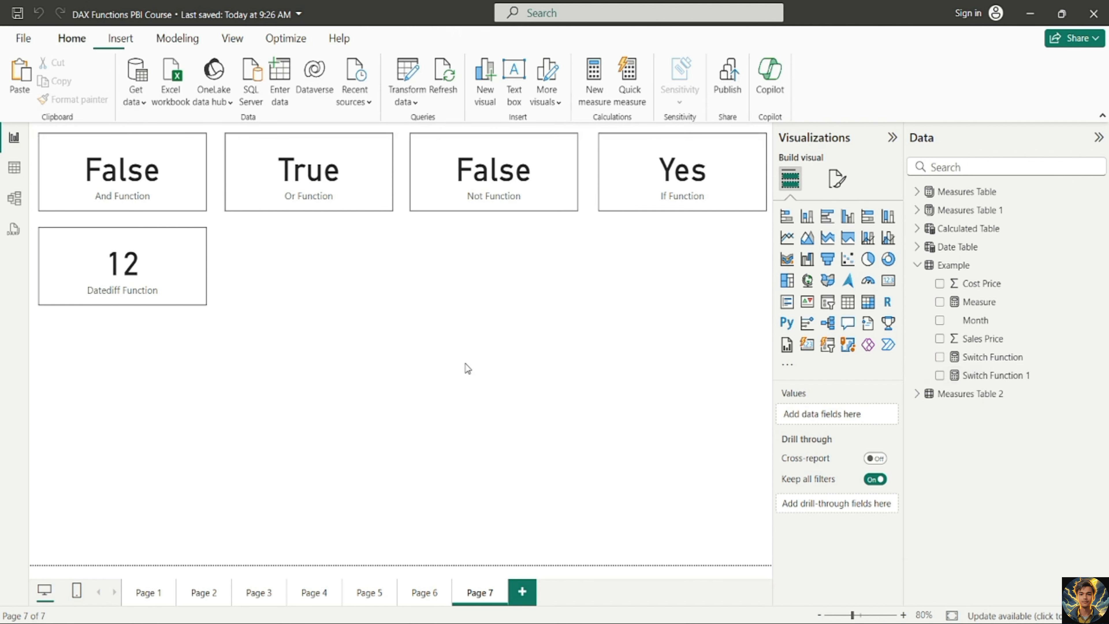
click(847, 307)
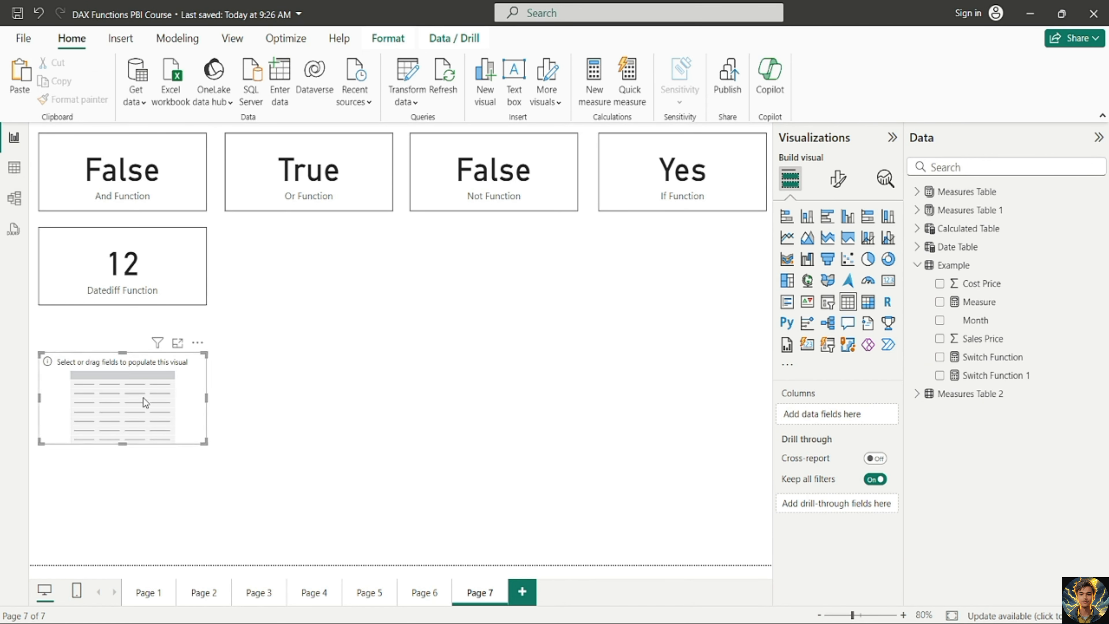
drag(142, 397, 330, 280)
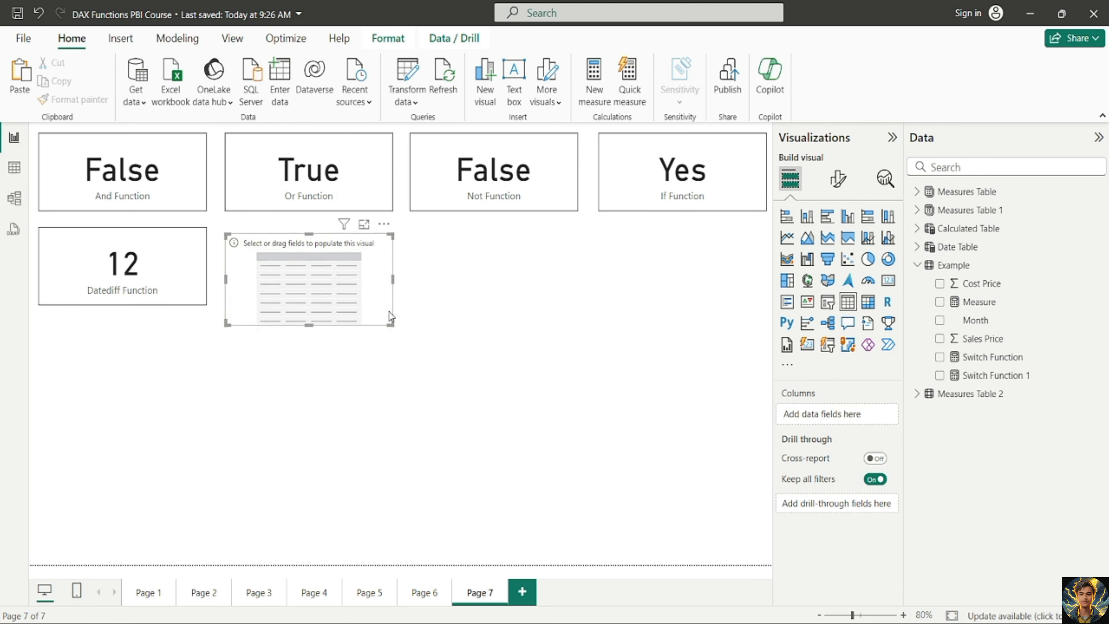
drag(375, 309, 619, 506)
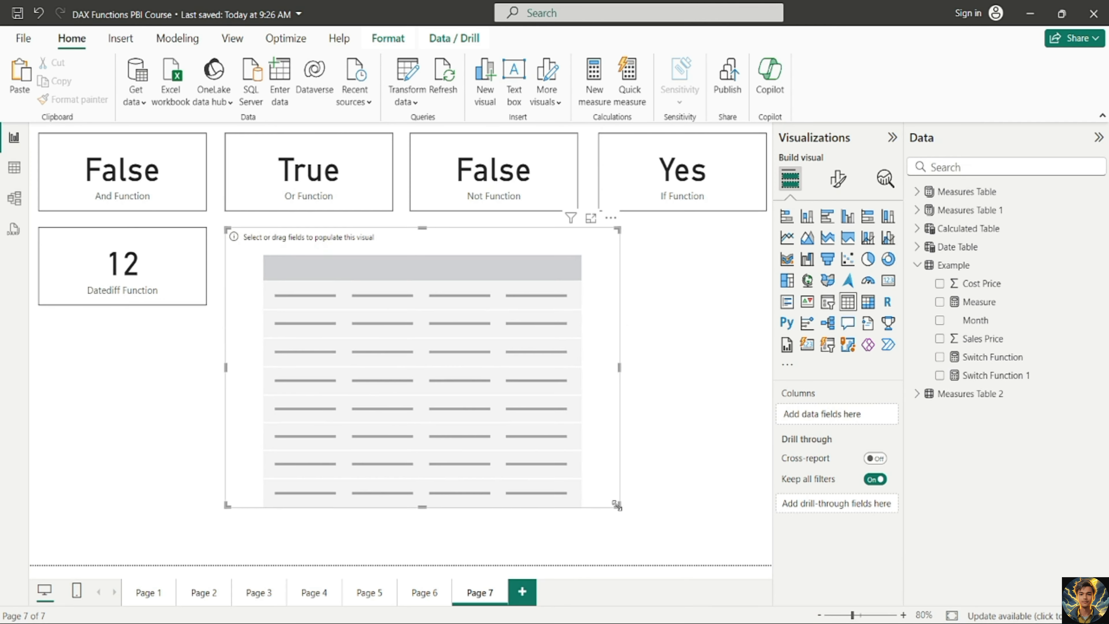
- Fill the table with Month, Sales Price, Cost Price and Switch Function 1 from the Example table, then deselect the visual
click(939, 321)
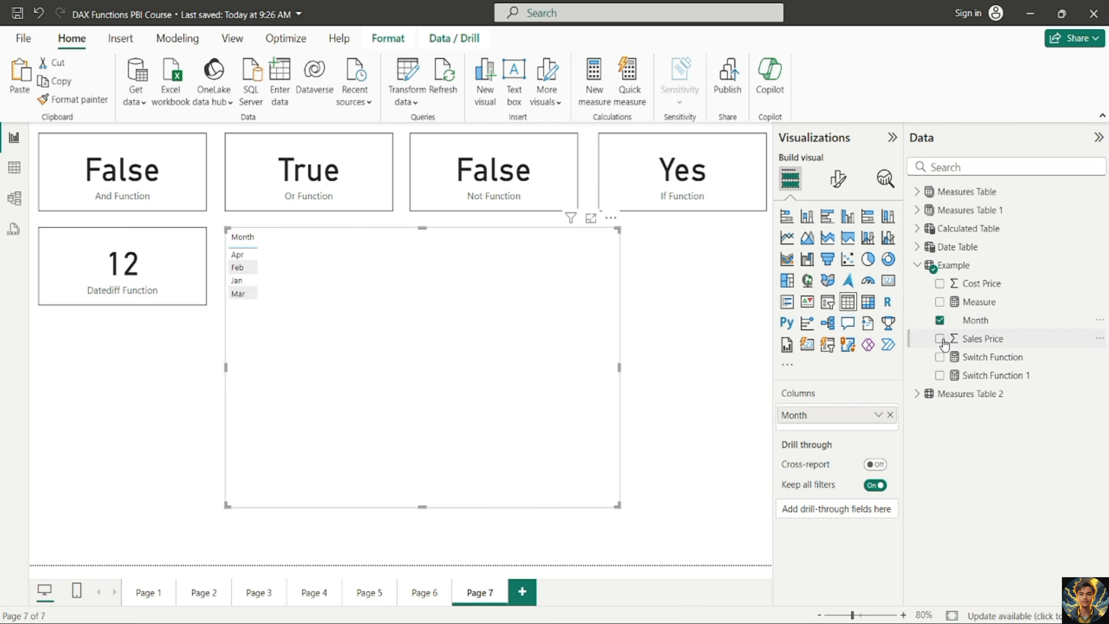
click(941, 340)
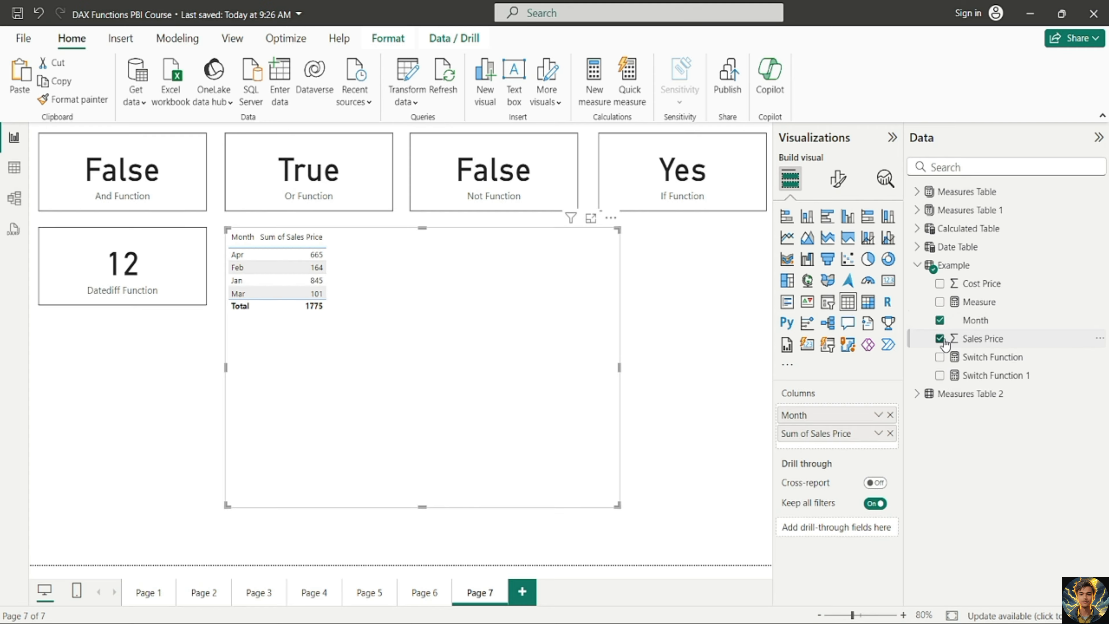
click(940, 285)
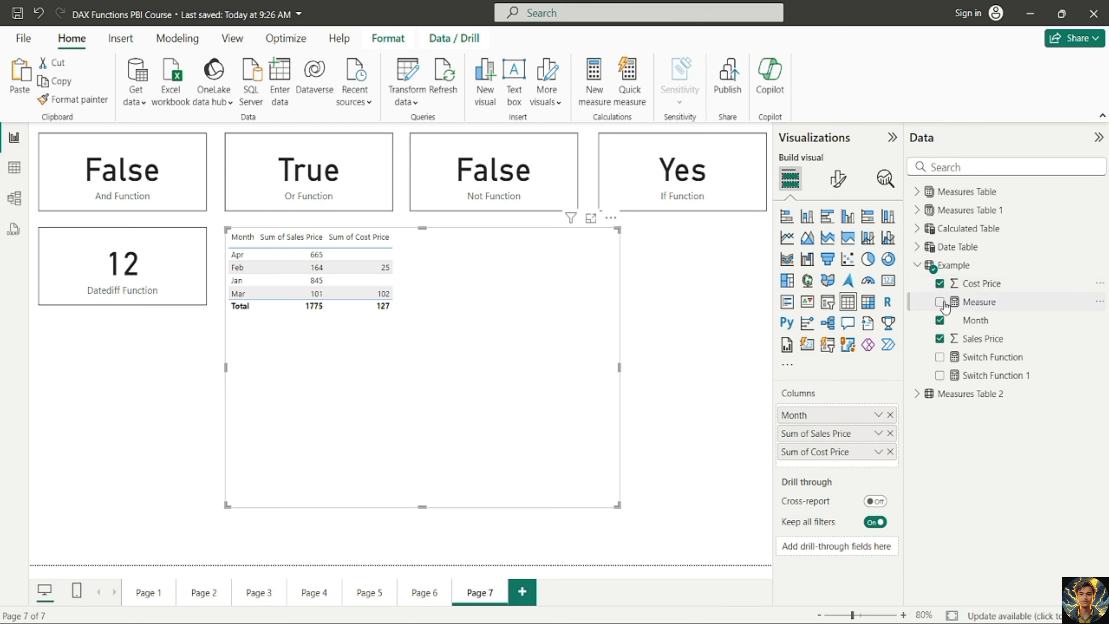
click(940, 378)
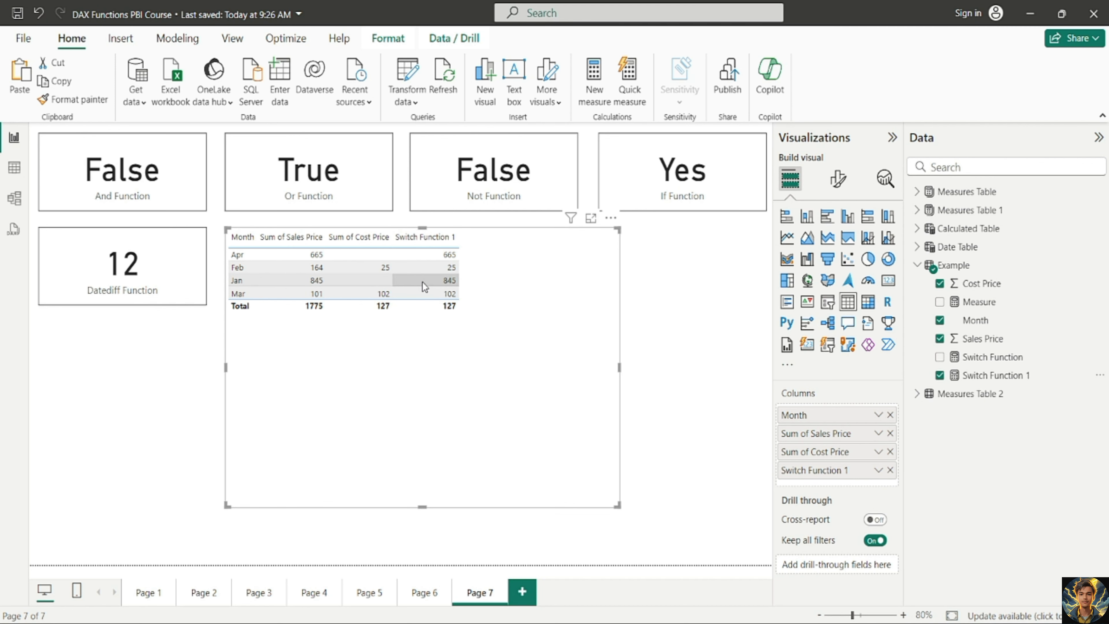
click(664, 373)
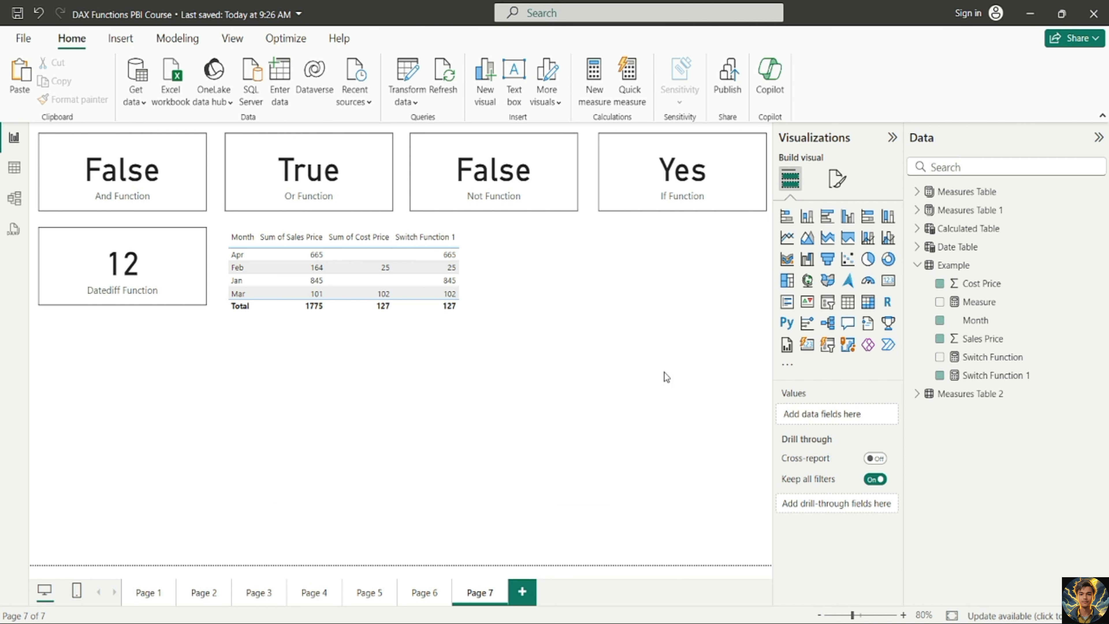